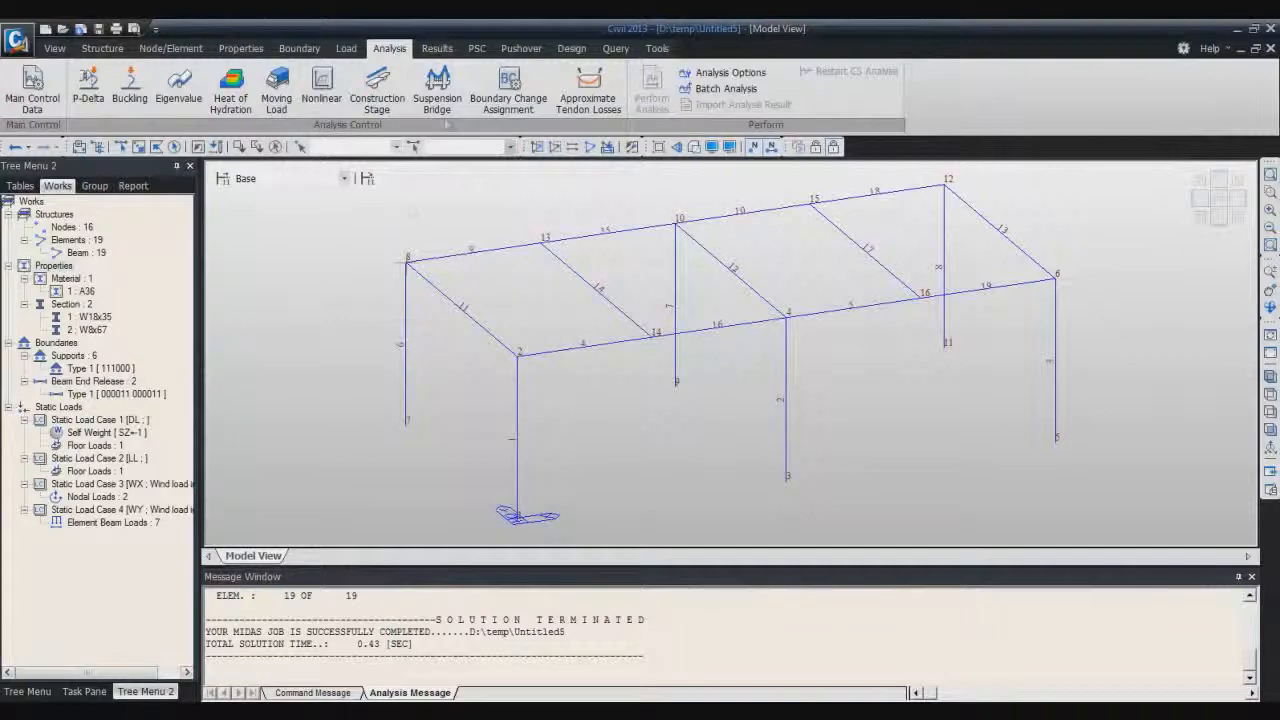
# Open the load combination definitions and start a general combination named LBC1
pyautogui.click(437, 48)
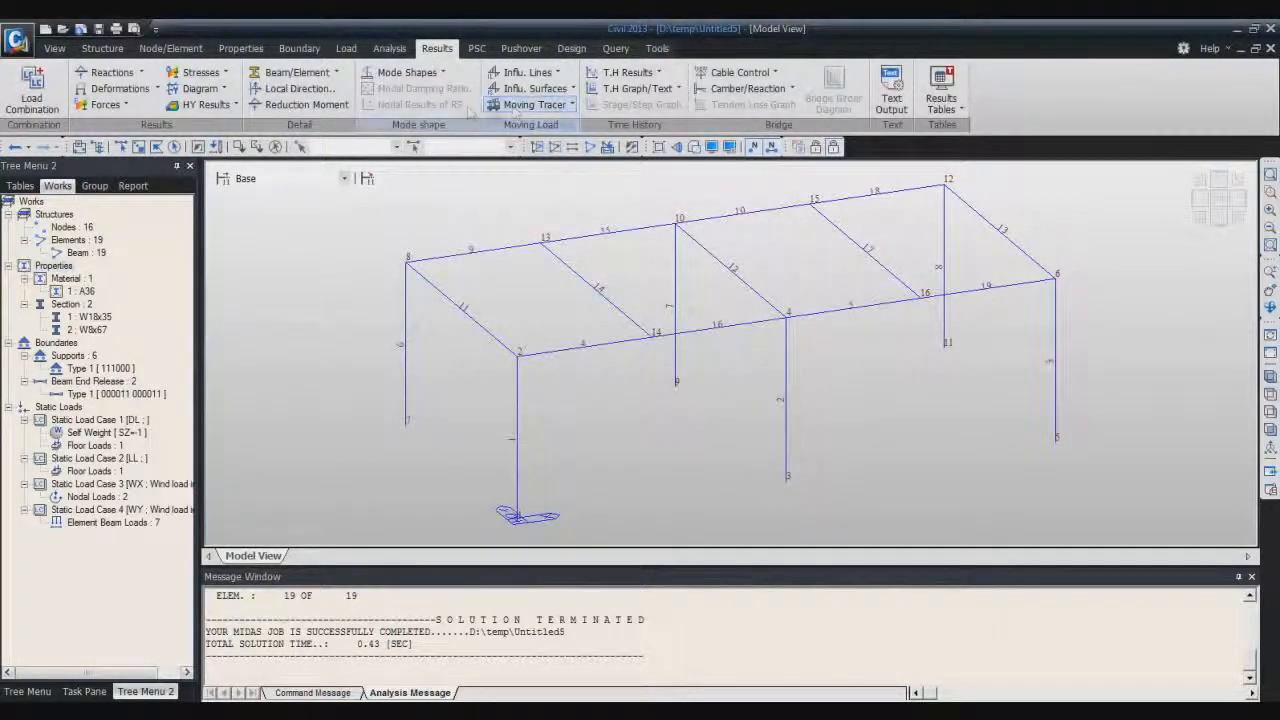
pyautogui.click(45, 92)
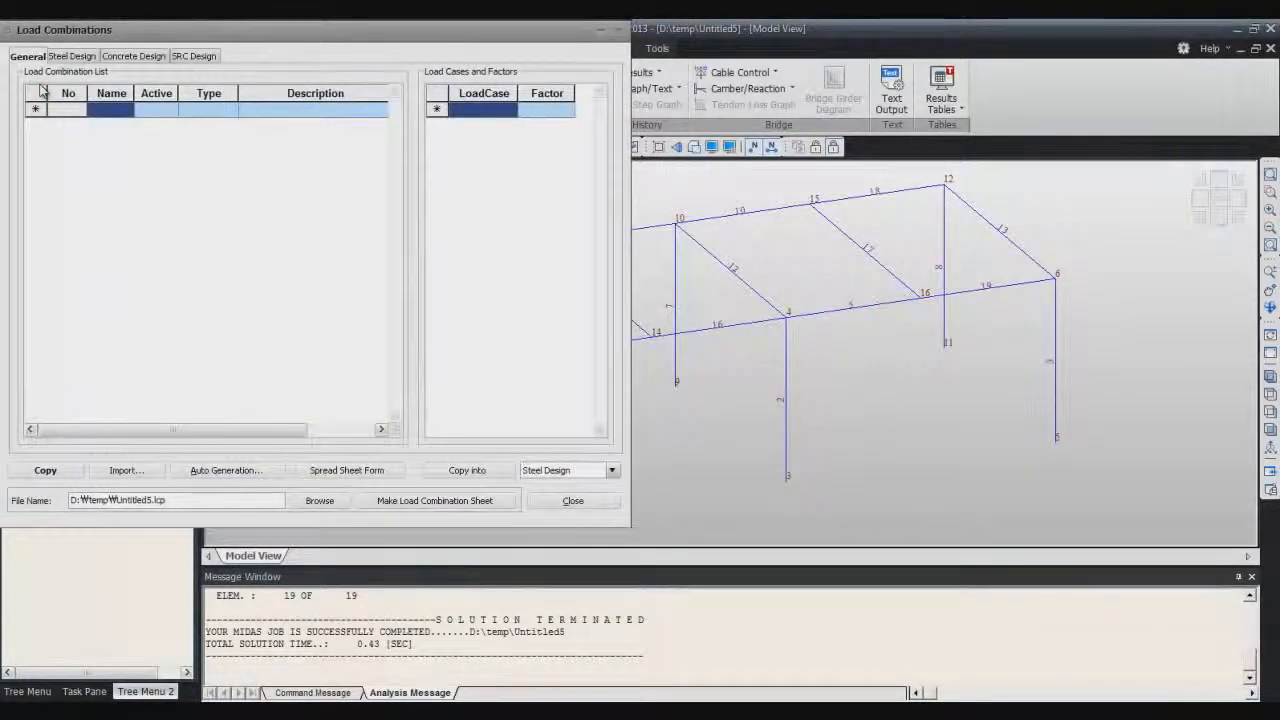
pyautogui.moveTo(78, 30); pyautogui.dragTo(166, 142)
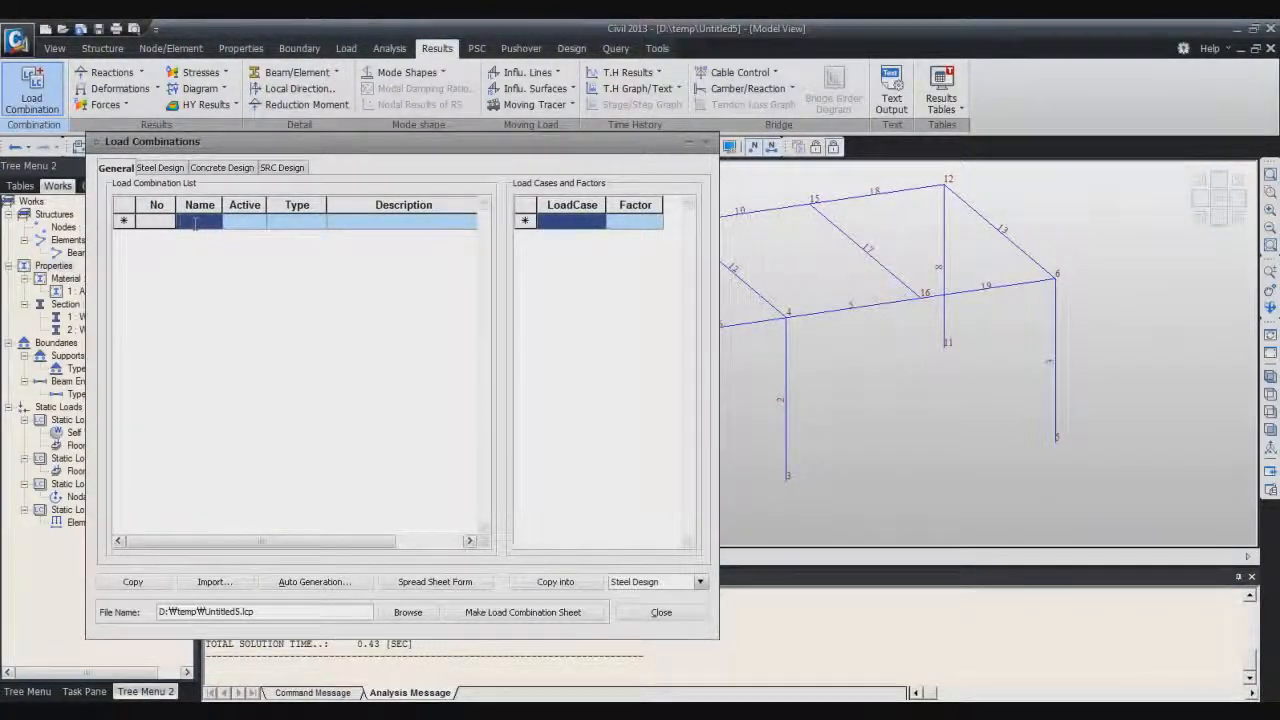
pyautogui.write('LB')
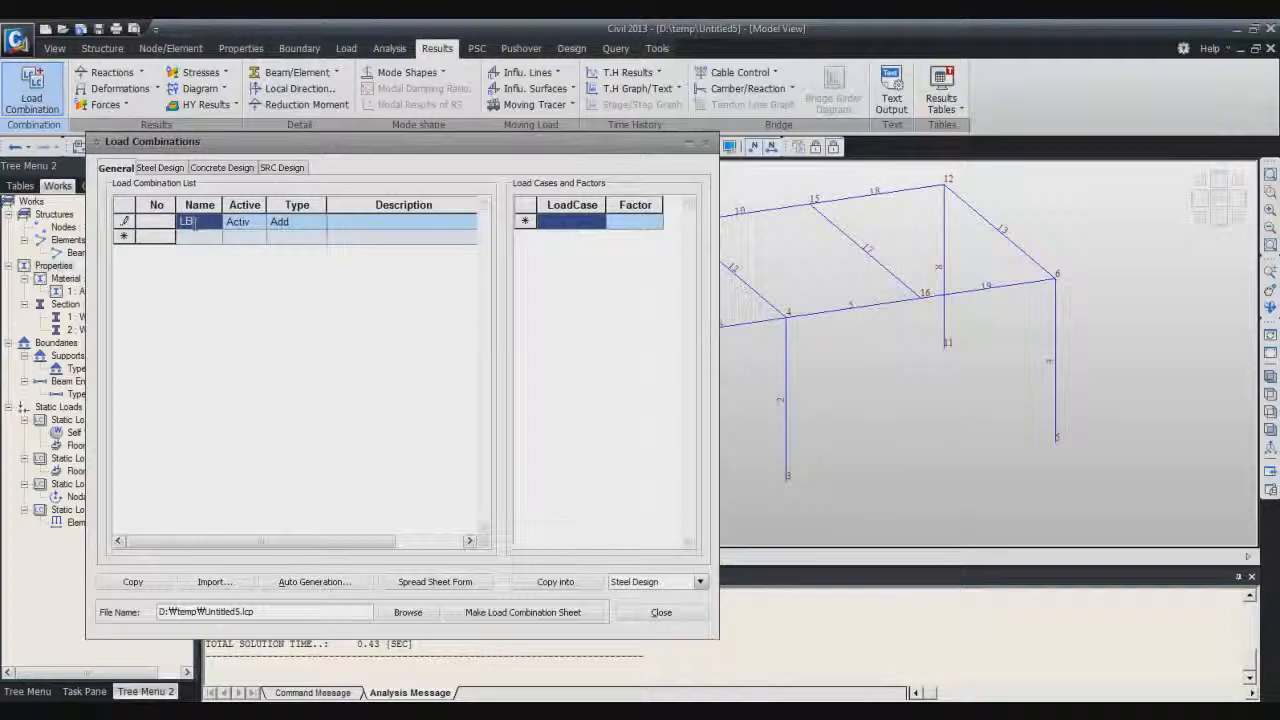
pyautogui.write('C1')
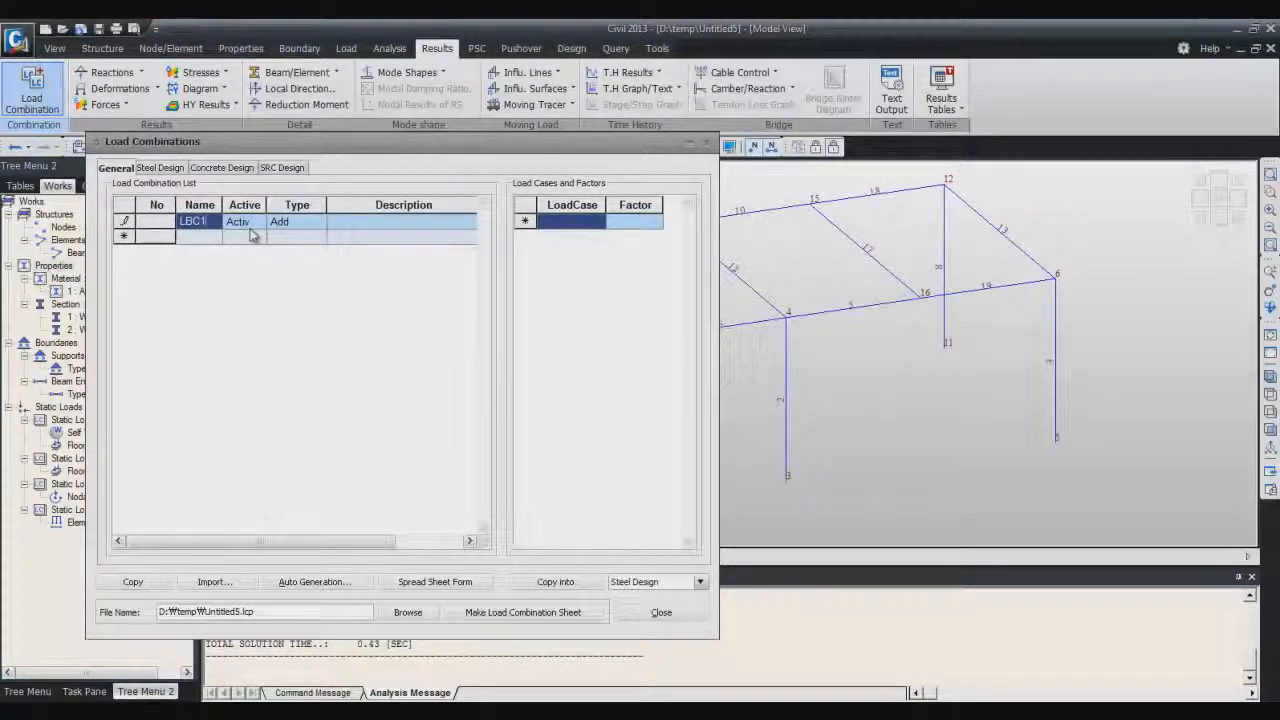
# Add the load cases DL(ST) and LL(ST) to LBC1, each with a factor of 1.0
pyautogui.click(594, 229)
pyautogui.click(598, 221)
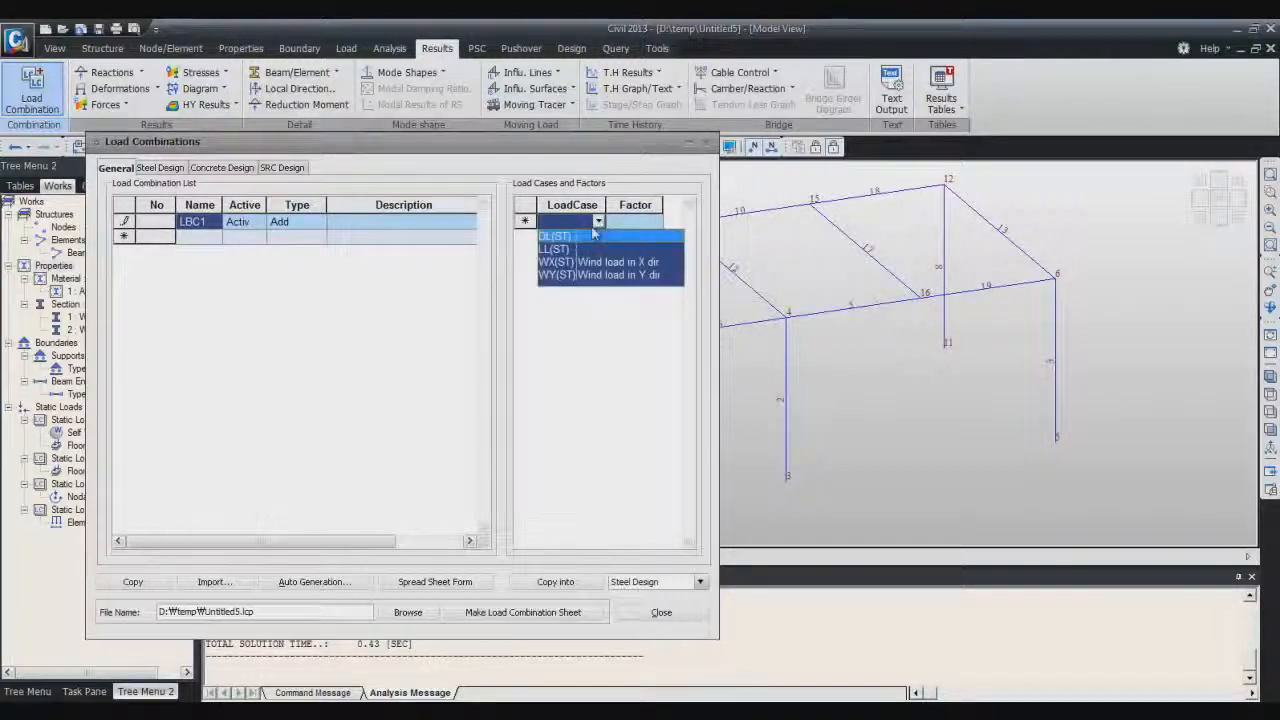
pyautogui.click(578, 248)
pyautogui.click(592, 239)
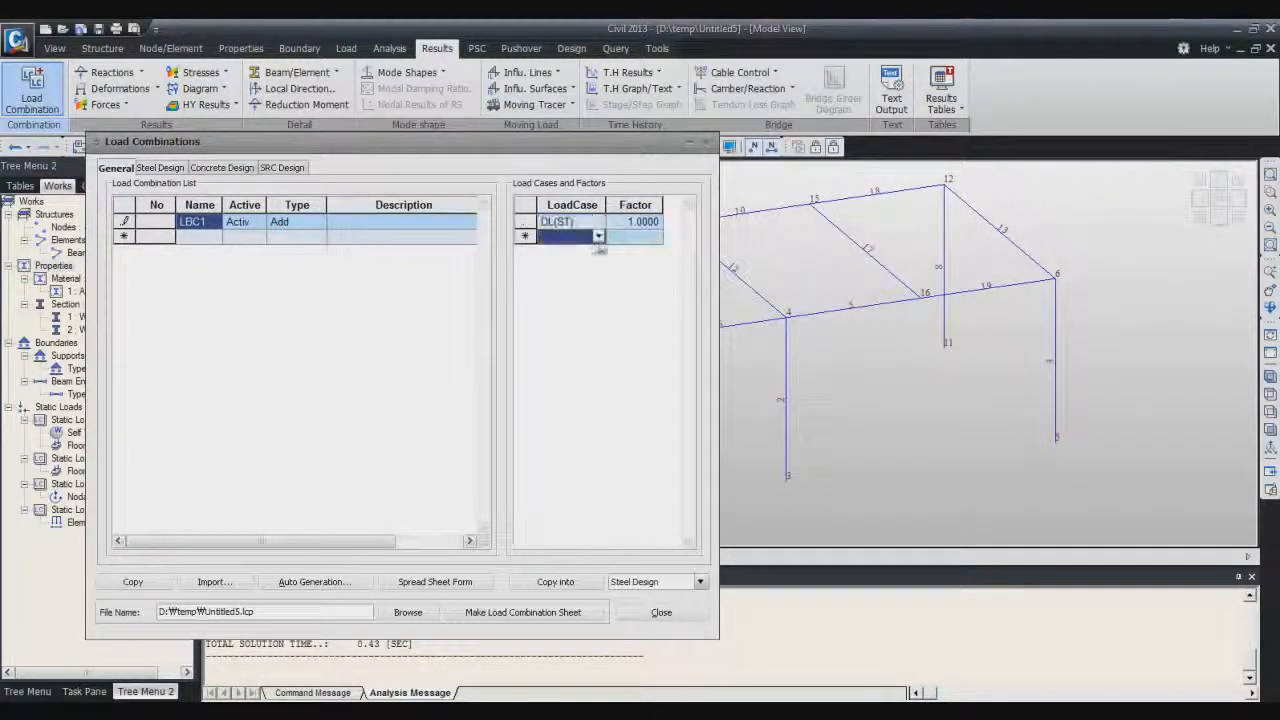
pyautogui.click(598, 237)
pyautogui.click(582, 266)
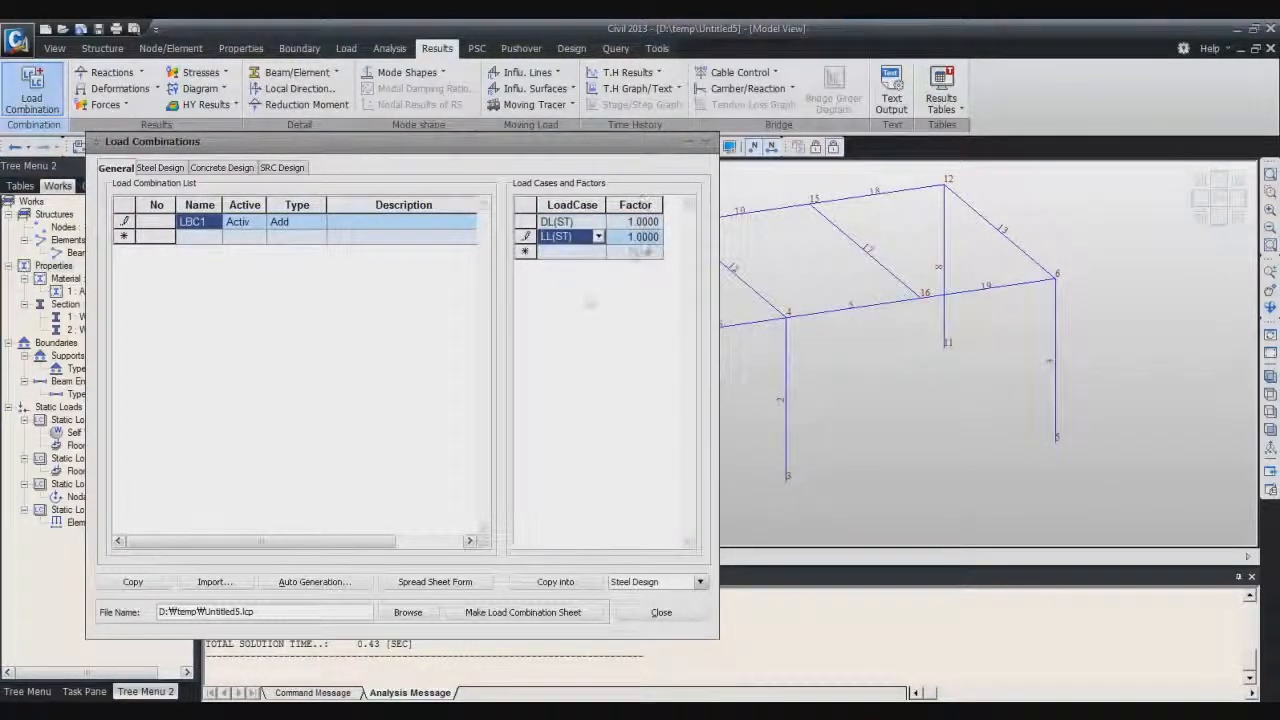
# Create a second general combination named LBC2 and add load case DL(ST) with a factor of 1.2
pyautogui.click(194, 239)
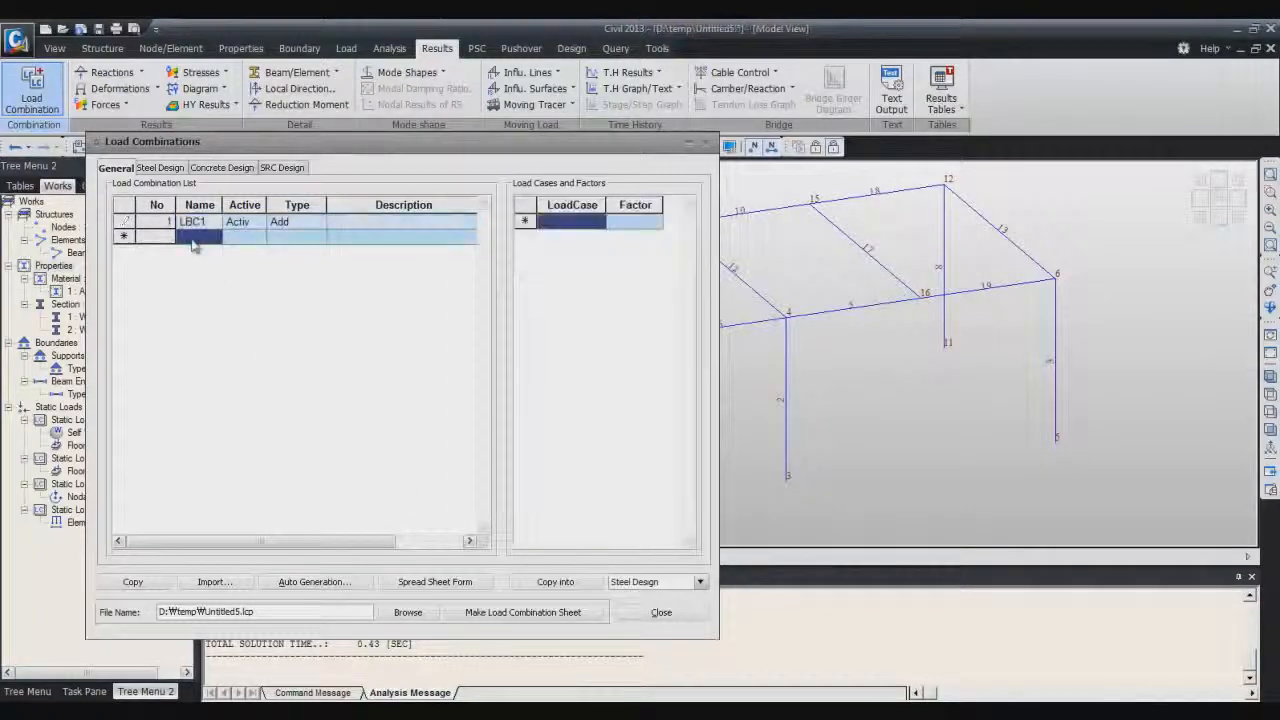
pyautogui.click(184, 237)
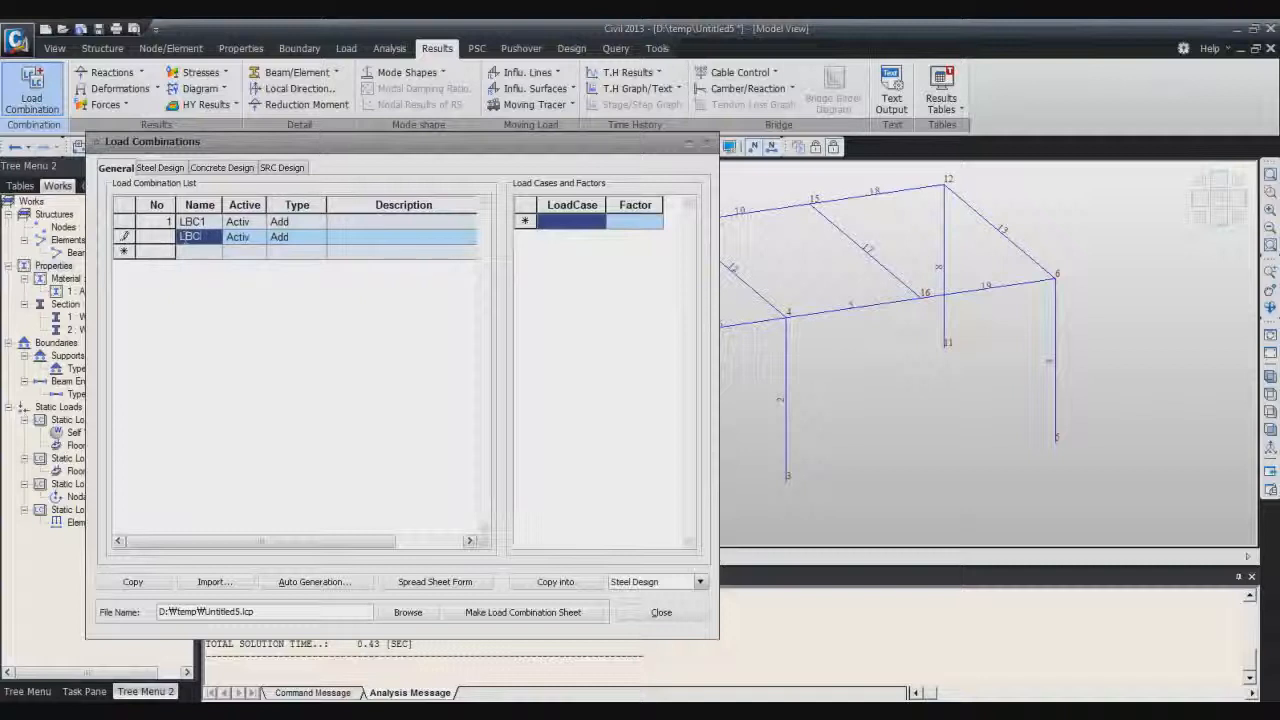
pyautogui.write('LBC2')
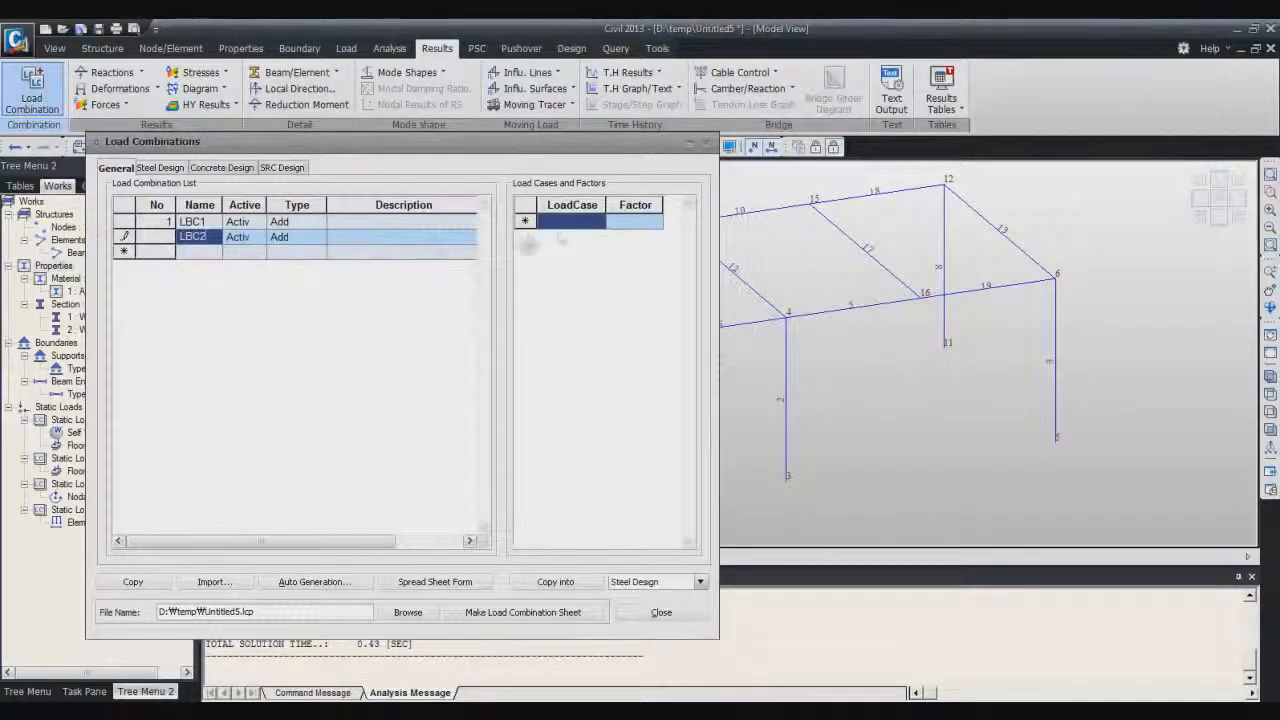
pyautogui.click(599, 221)
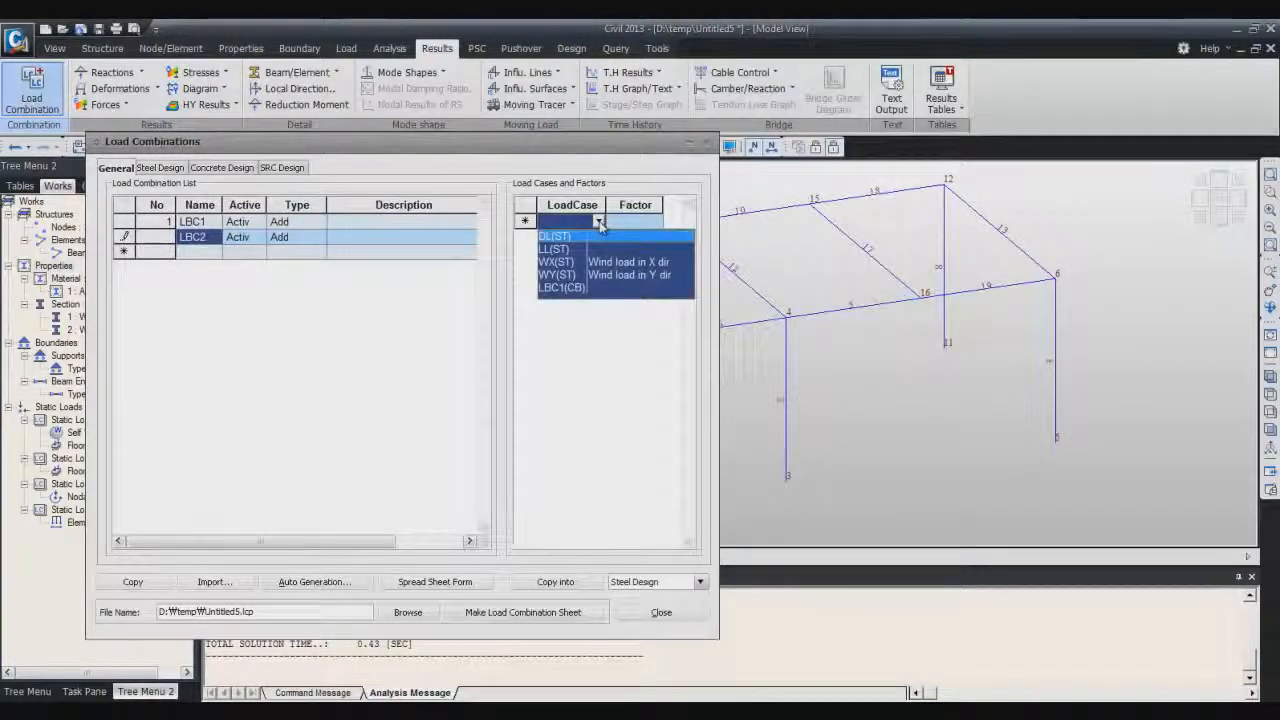
pyautogui.click(580, 236)
pyautogui.click(648, 229)
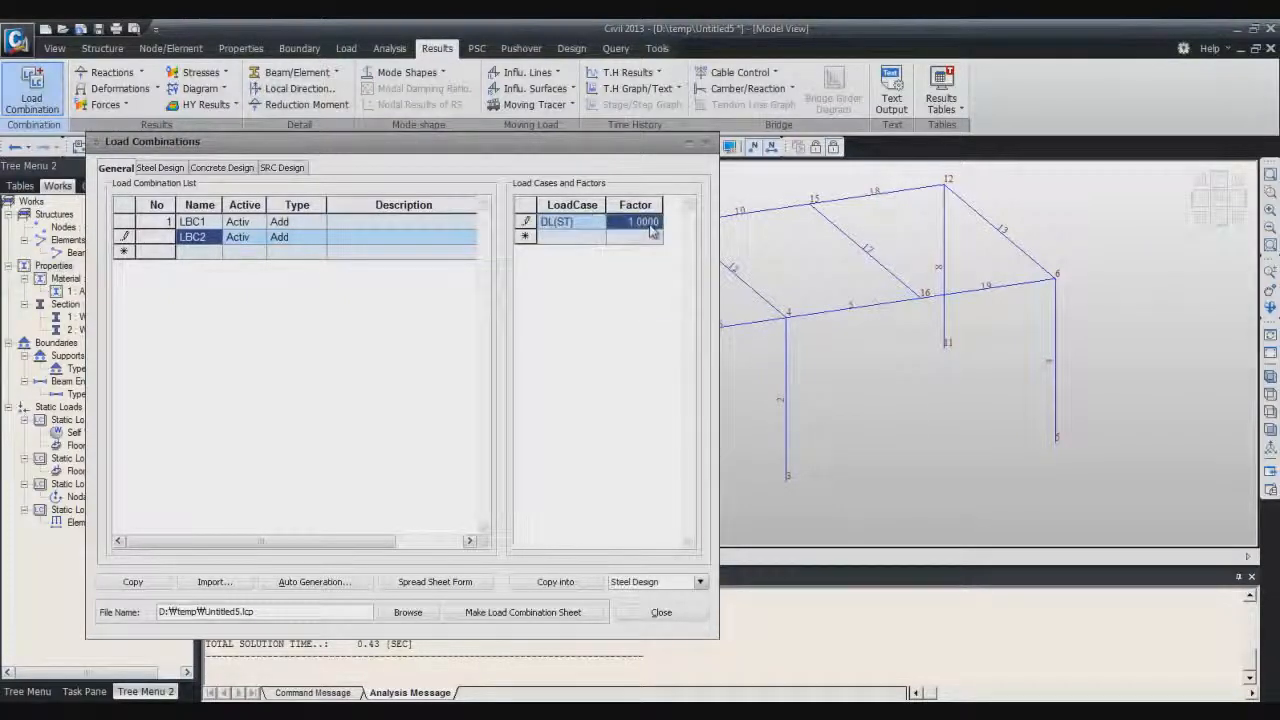
pyautogui.write('1.2')
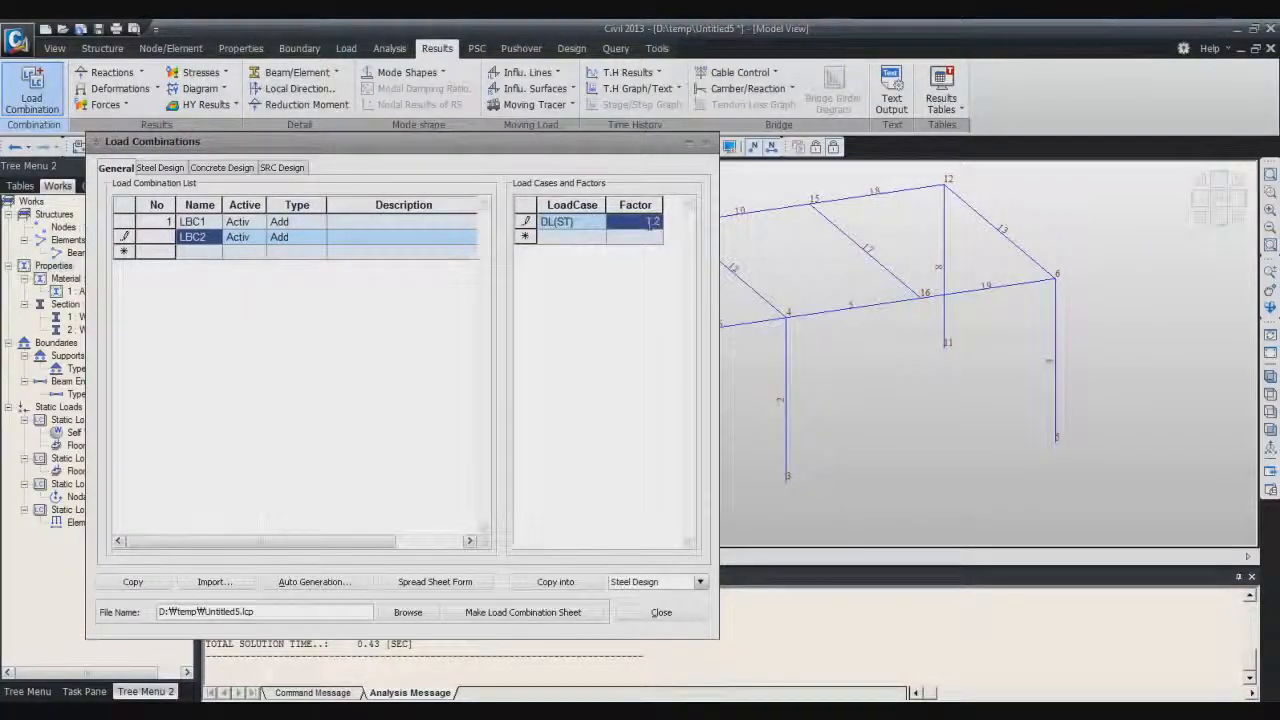
# Add load case LL(ST) to LBC2 with a factor of 0.5
pyautogui.click(598, 237)
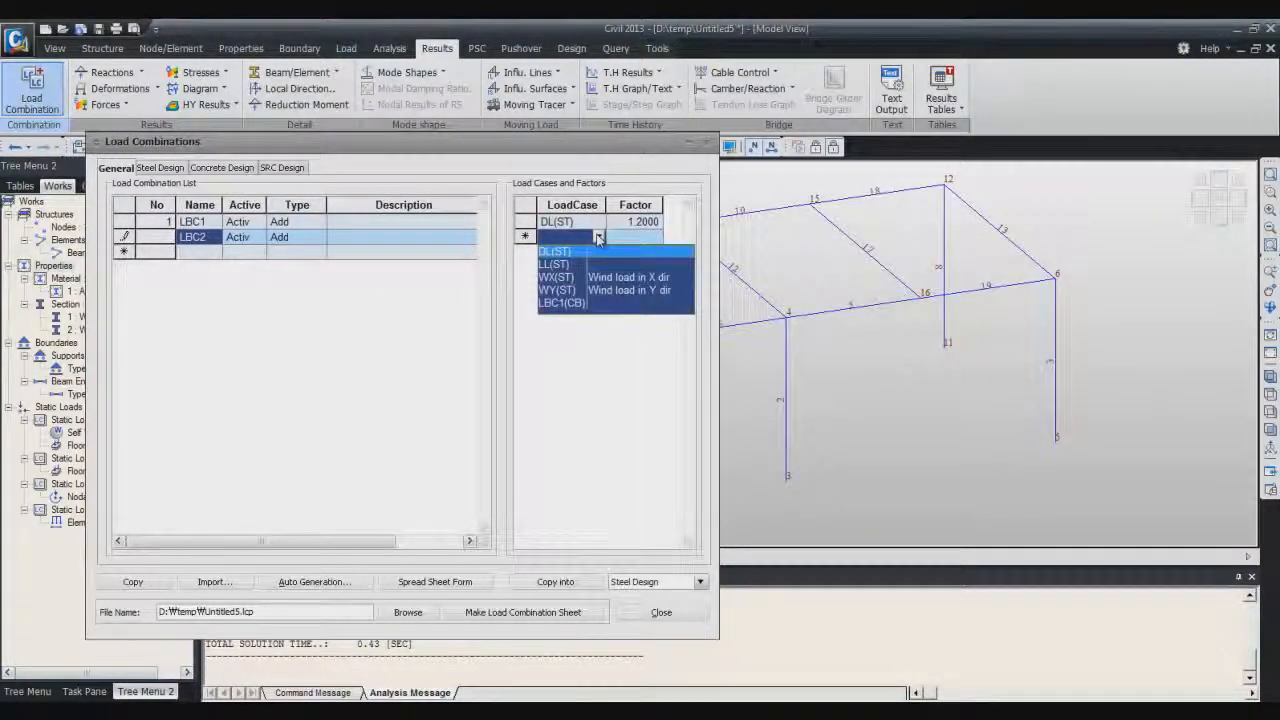
pyautogui.click(563, 264)
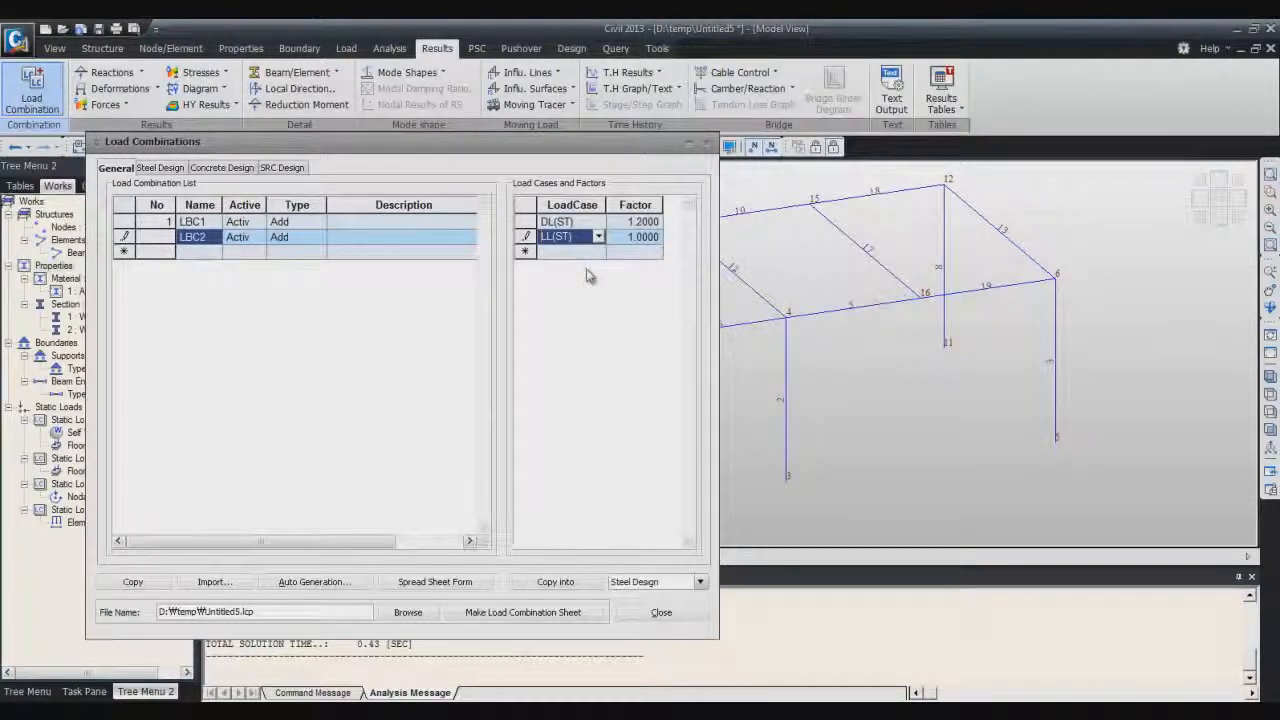
pyautogui.click(645, 239)
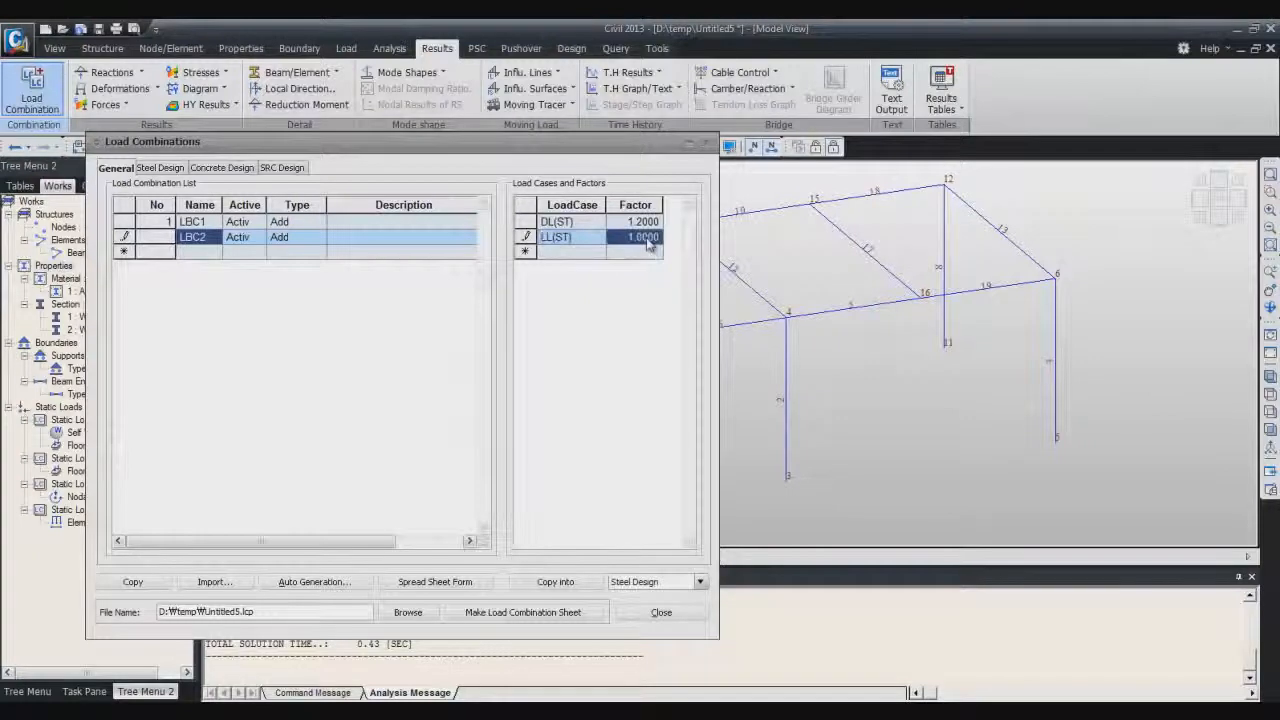
pyautogui.write('1.6')
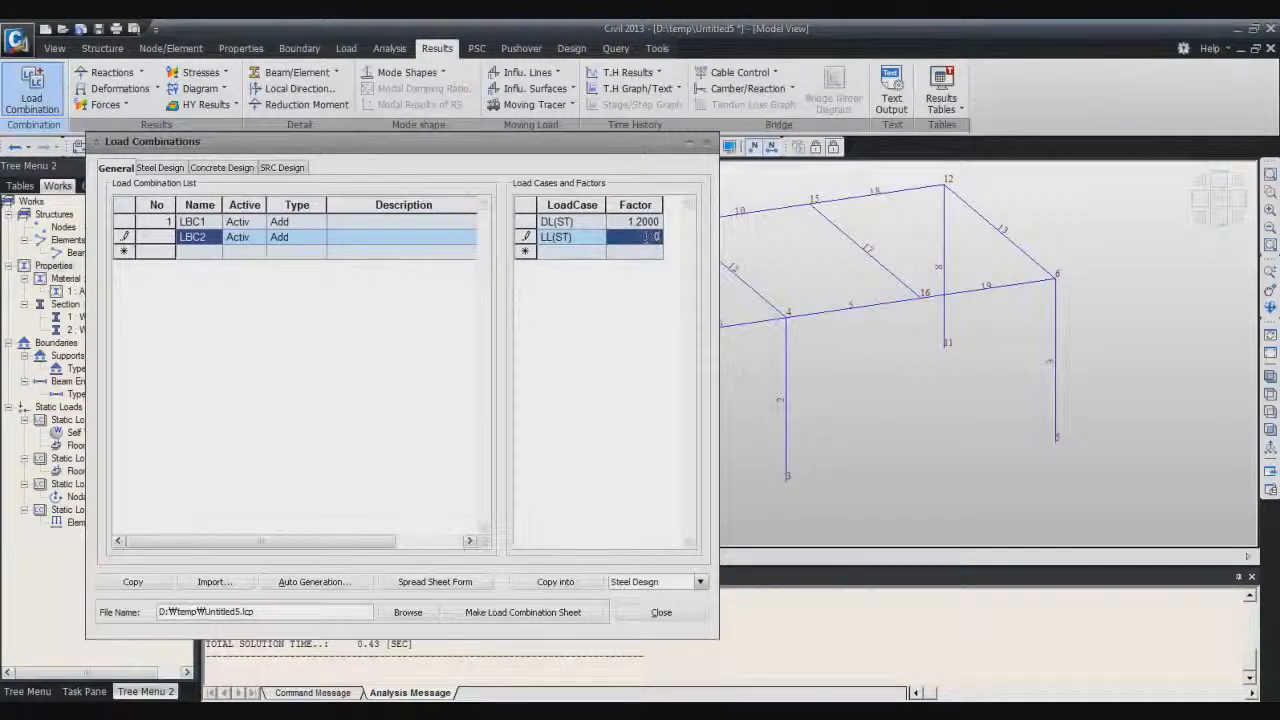
pyautogui.write('.5')
# Add load case WY(ST) to LBC2 with a factor of 1.3 and close the load combination definitions
pyautogui.click(561, 252)
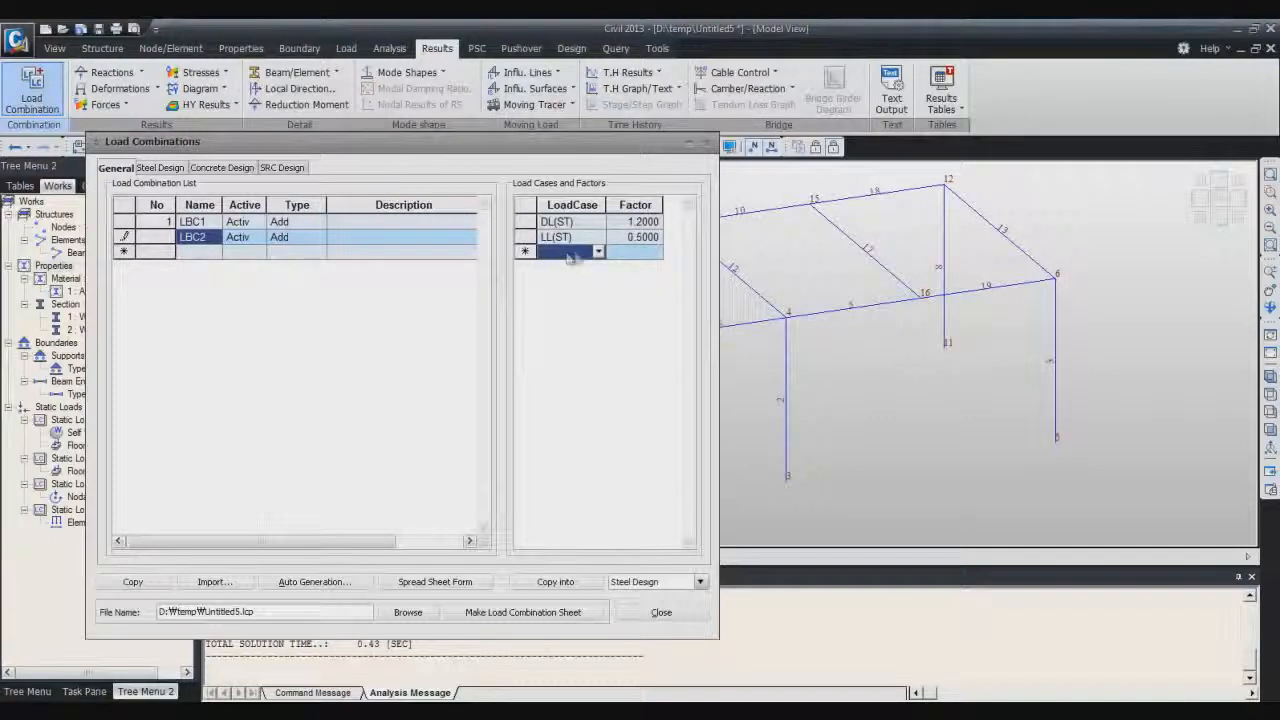
pyautogui.click(598, 252)
pyautogui.click(570, 299)
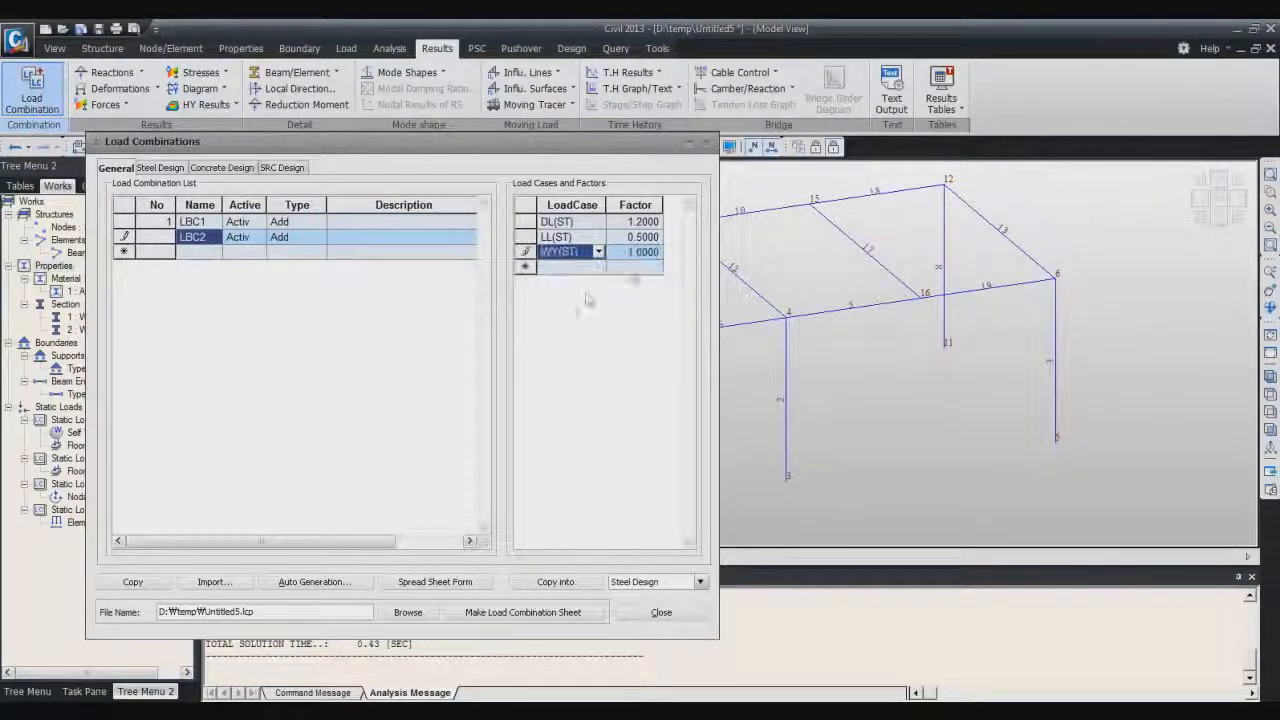
pyautogui.click(645, 253)
pyautogui.write('1.3')
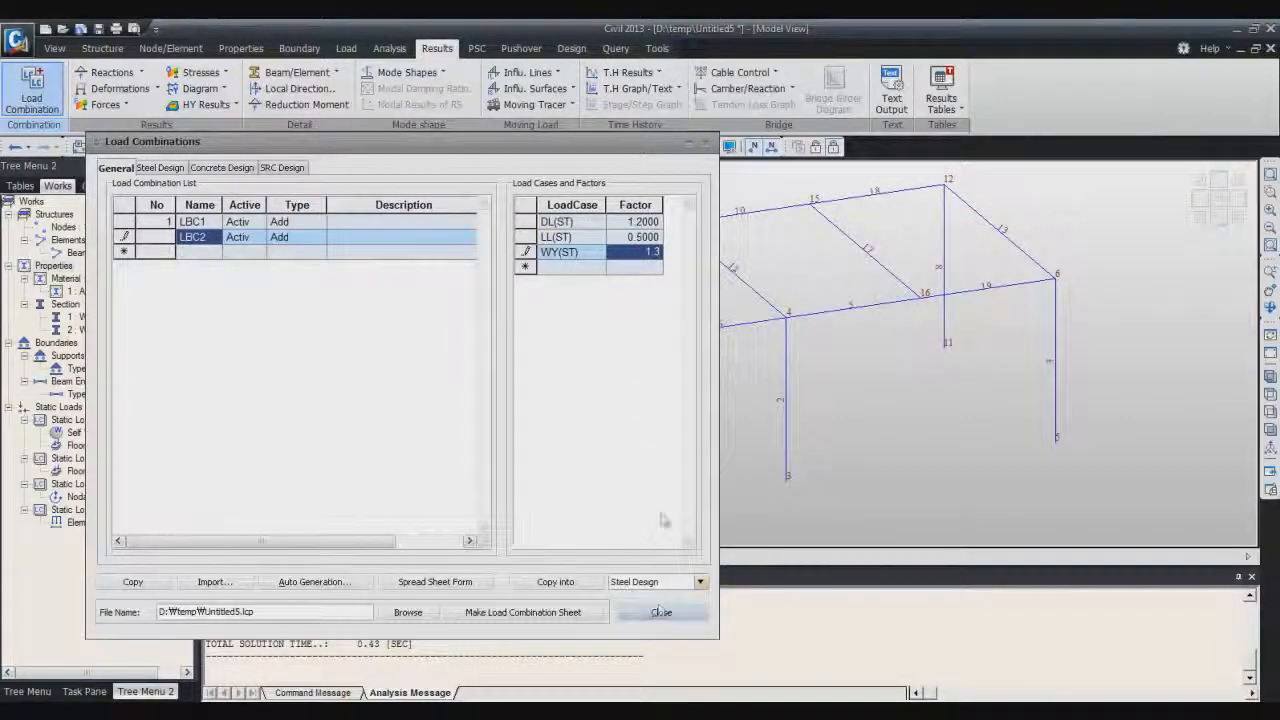
pyautogui.click(580, 267)
pyautogui.click(686, 614)
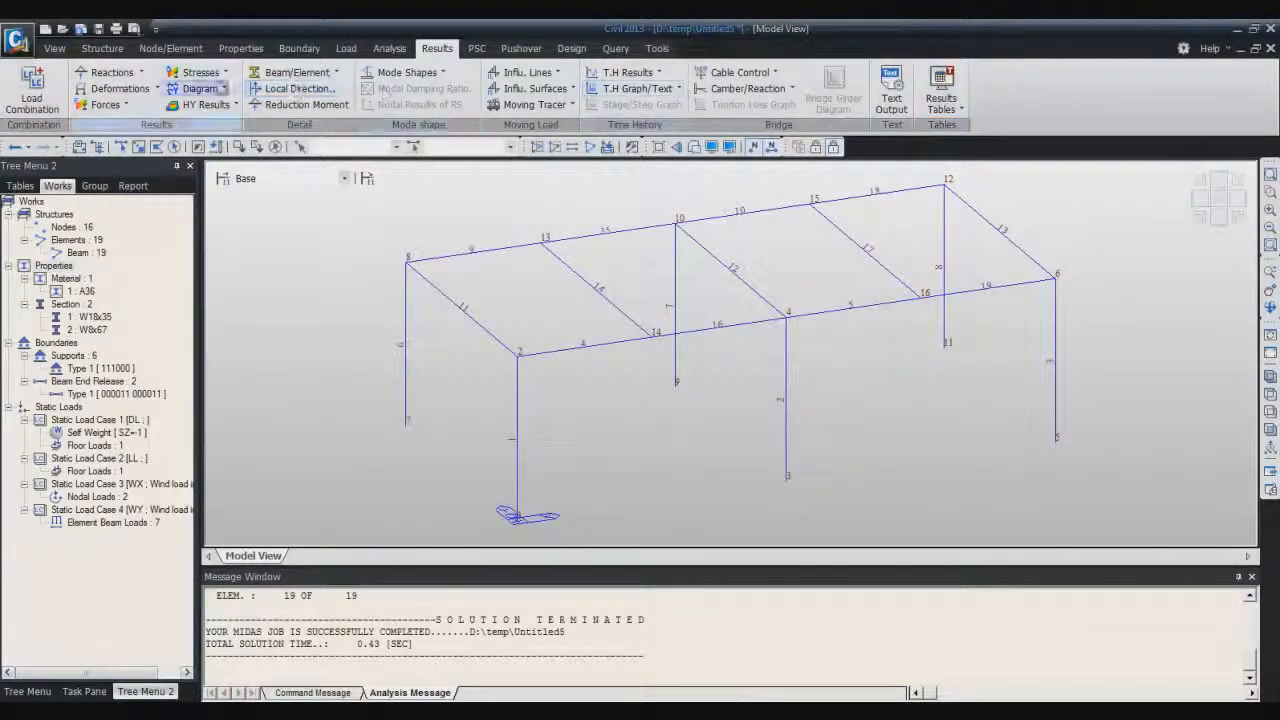
# Display the FZ reaction forces for combination LBC1 with values and legend, and hide the node numbers
pyautogui.click(134, 76)
pyautogui.click(136, 93)
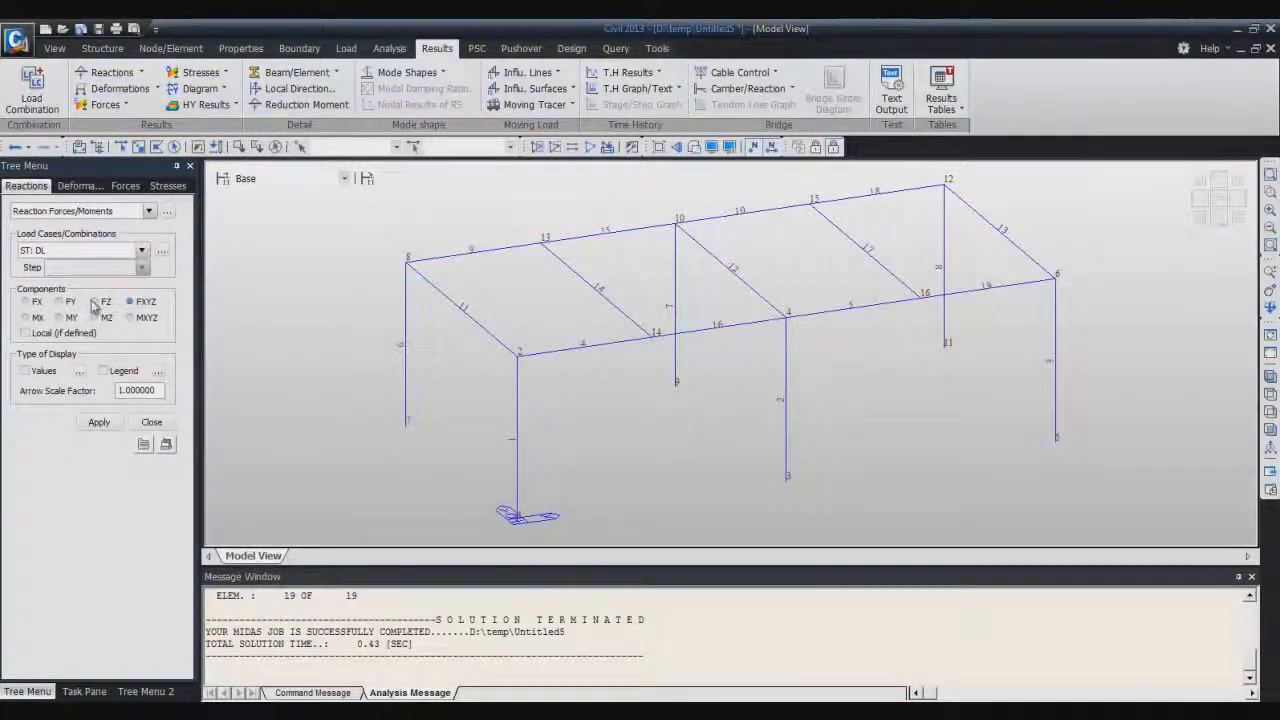
pyautogui.click(142, 250)
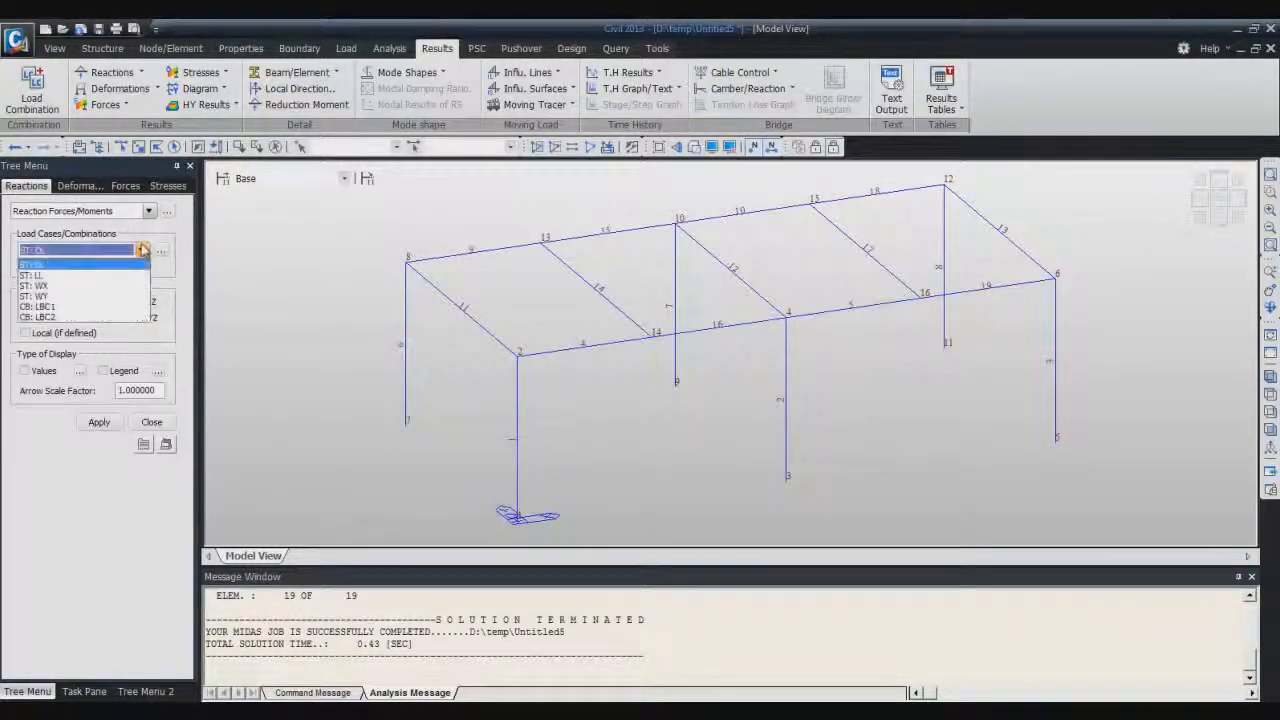
pyautogui.click(92, 311)
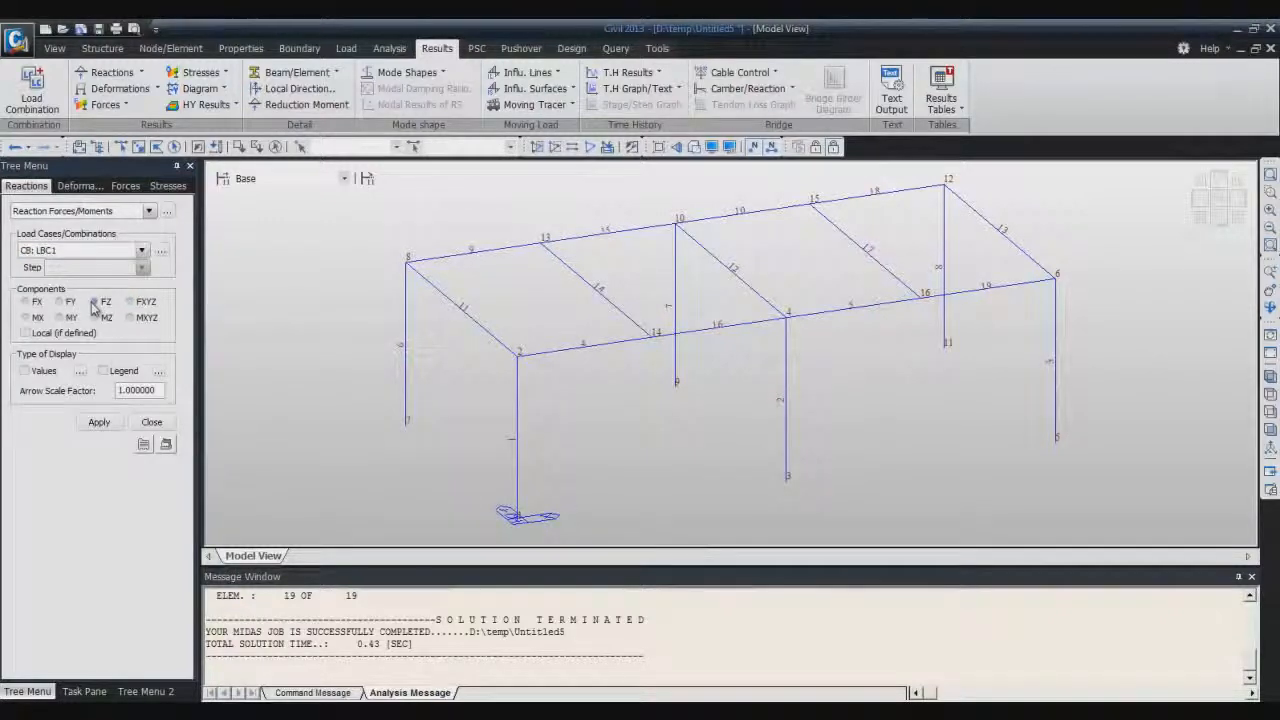
pyautogui.click(25, 372)
pyautogui.click(104, 372)
pyautogui.click(99, 422)
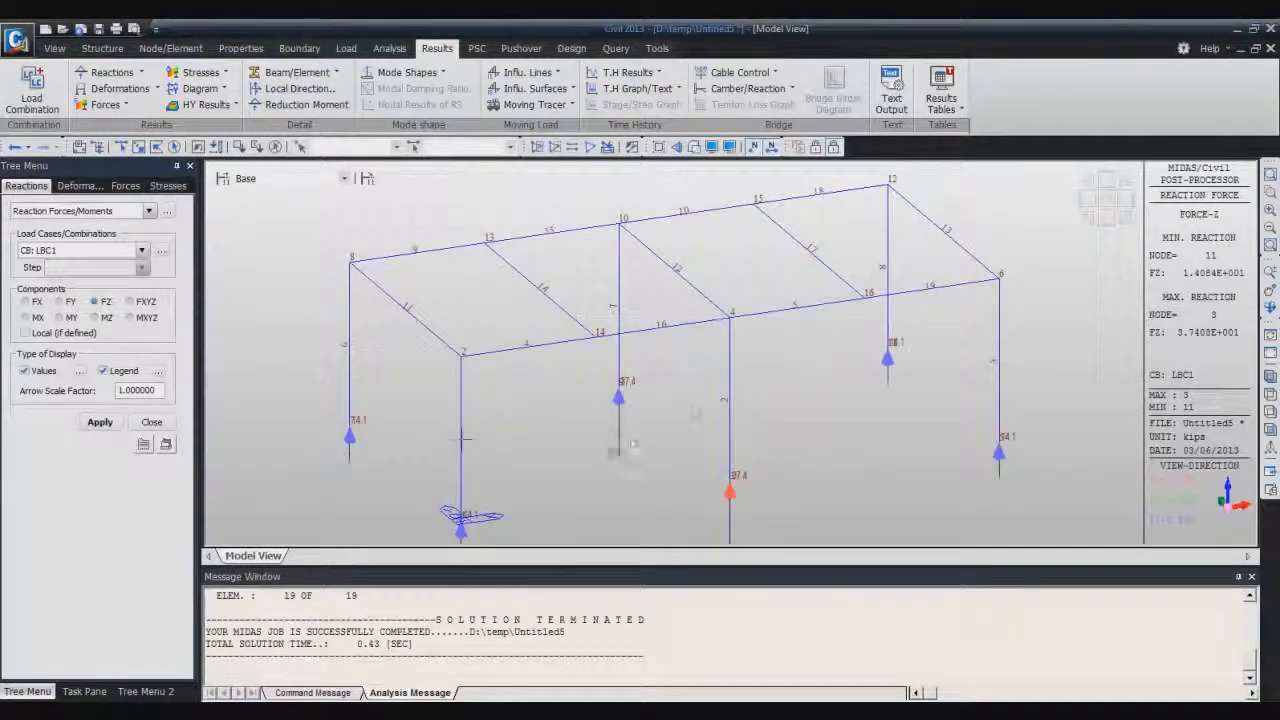
pyautogui.click(755, 147)
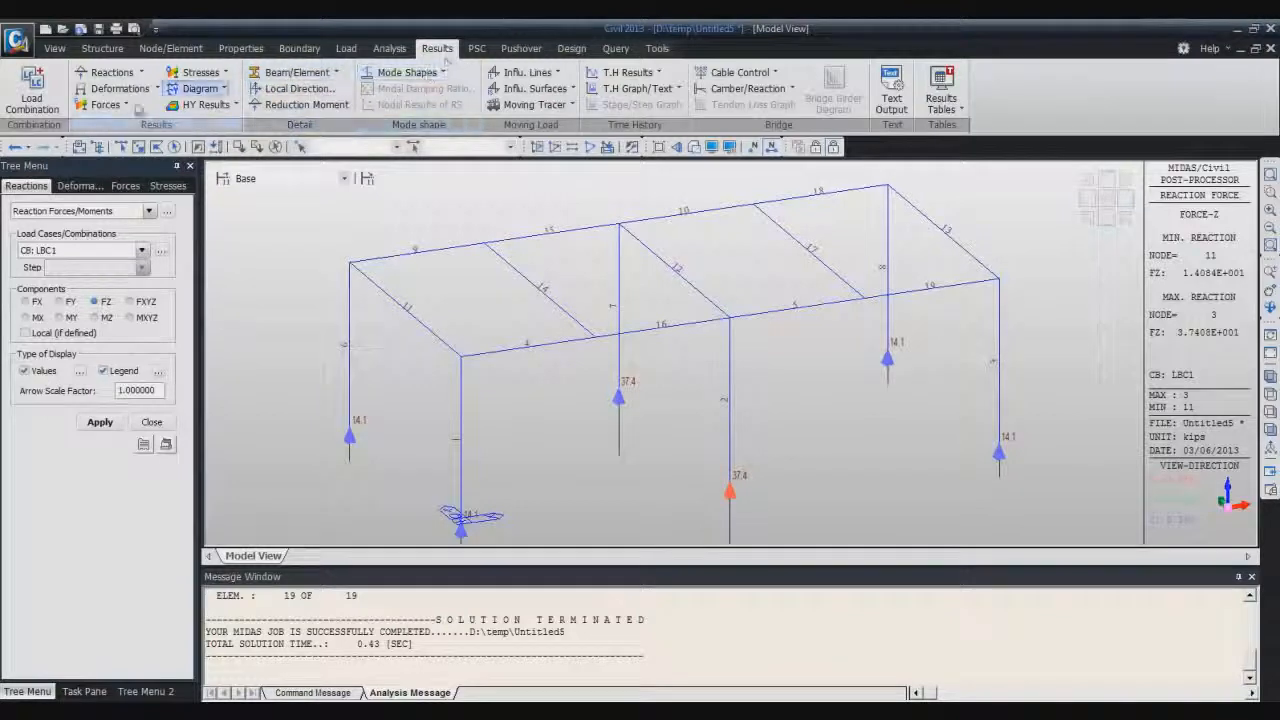
# Query the reaction forces and moments for LBC1 at node 3, the base of column element 2
pyautogui.click(141, 72)
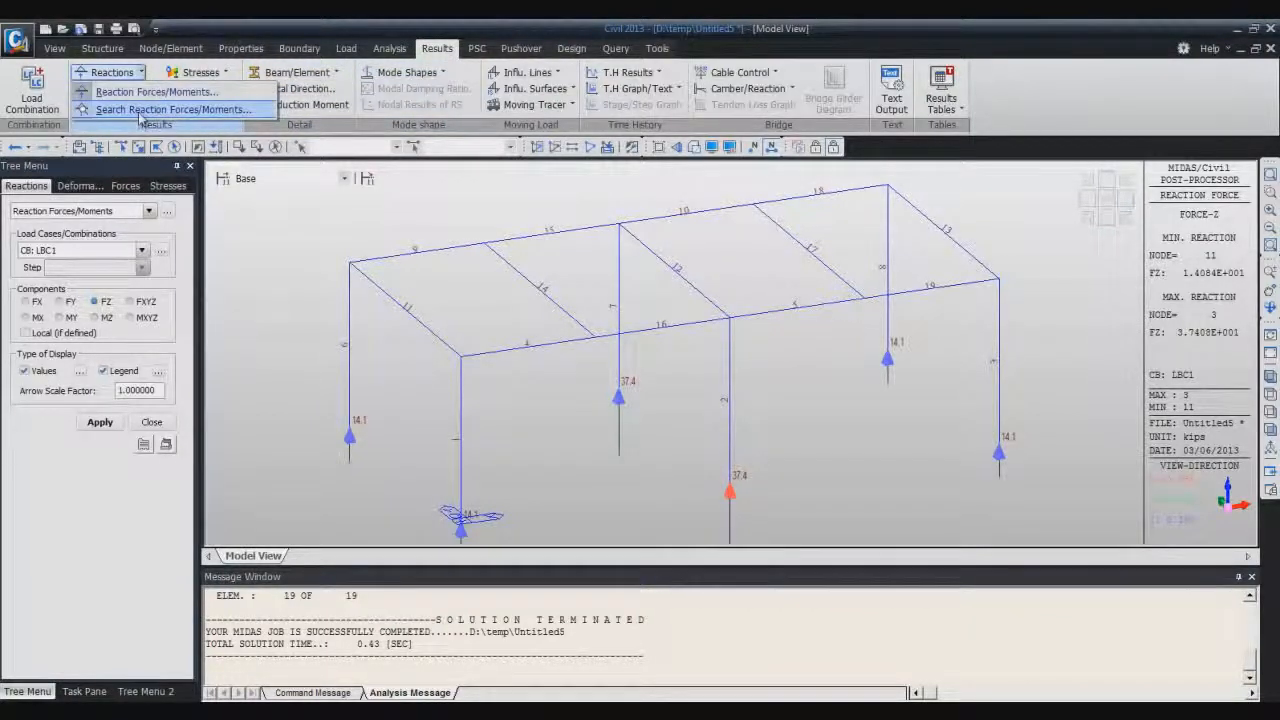
pyautogui.click(140, 107)
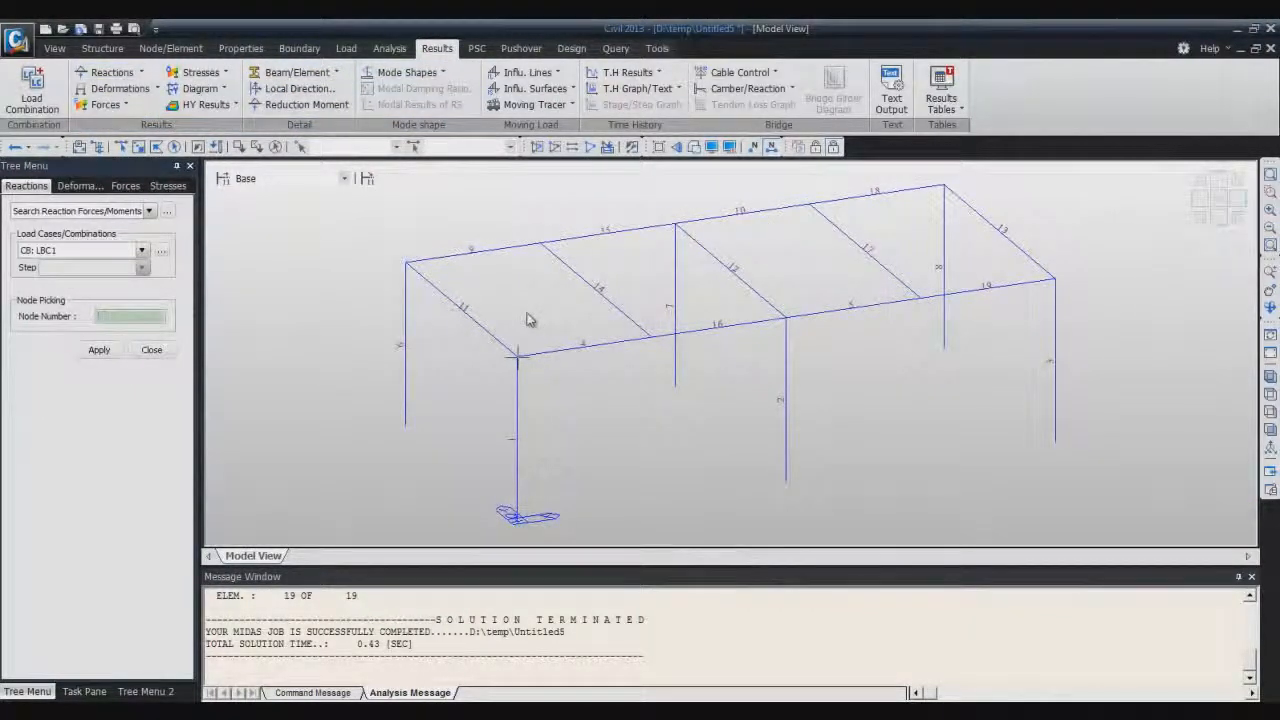
pyautogui.moveTo(530, 320)
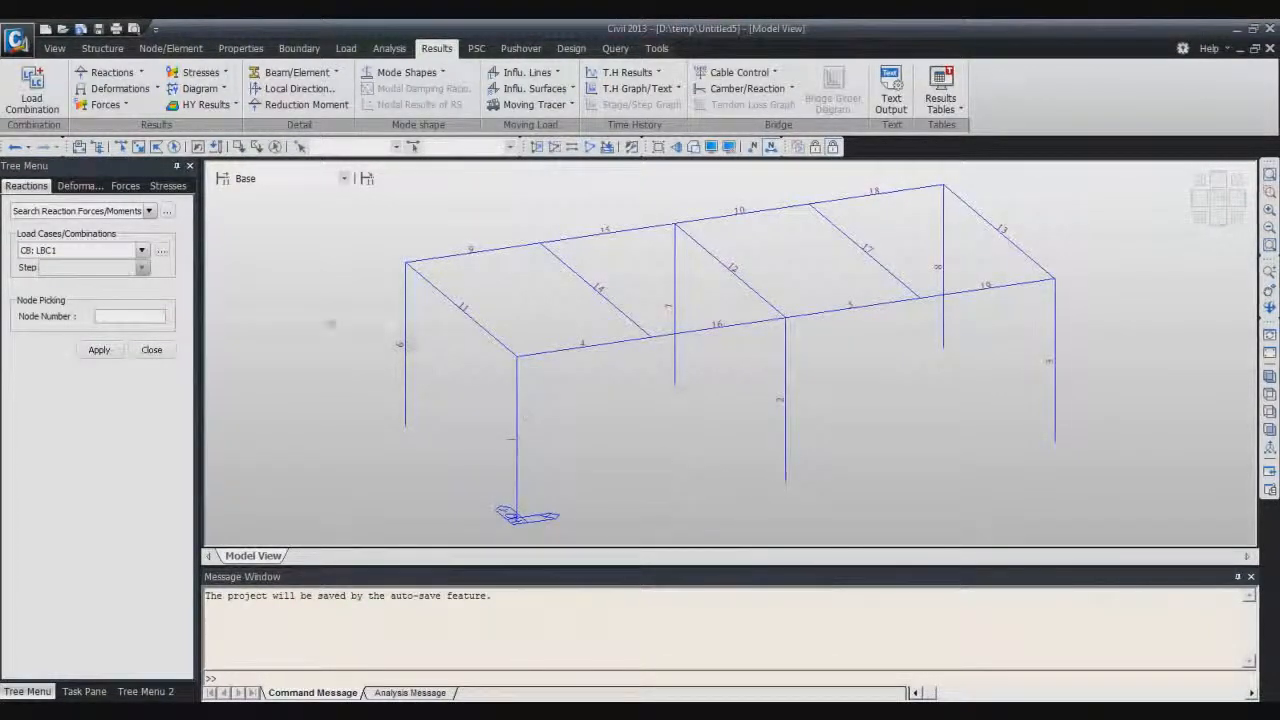
pyautogui.click(120, 146)
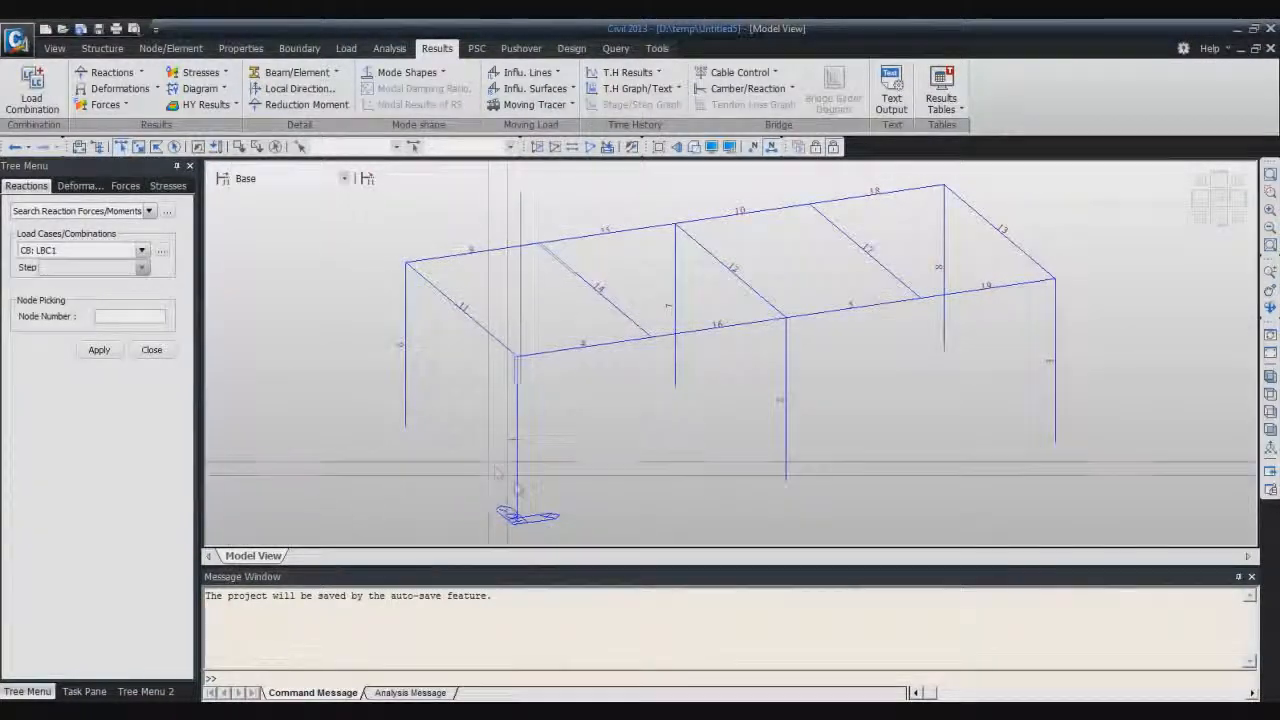
pyautogui.click(141, 316)
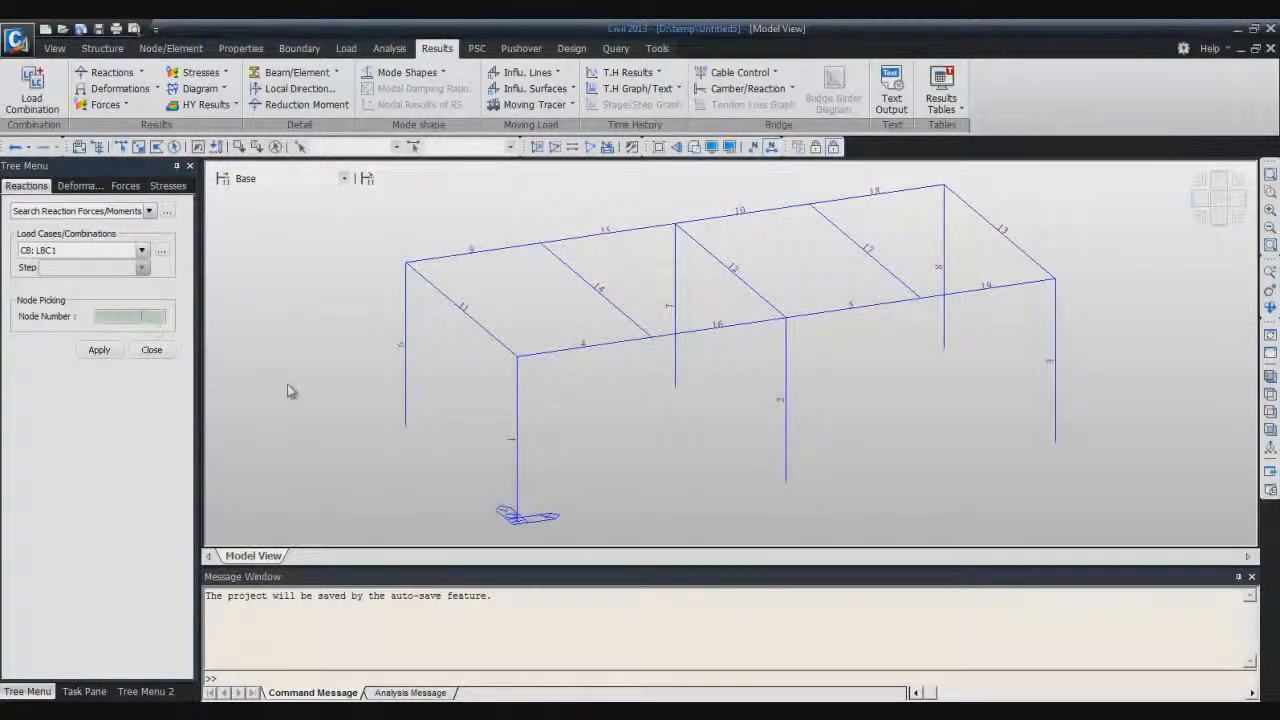
pyautogui.click(786, 484)
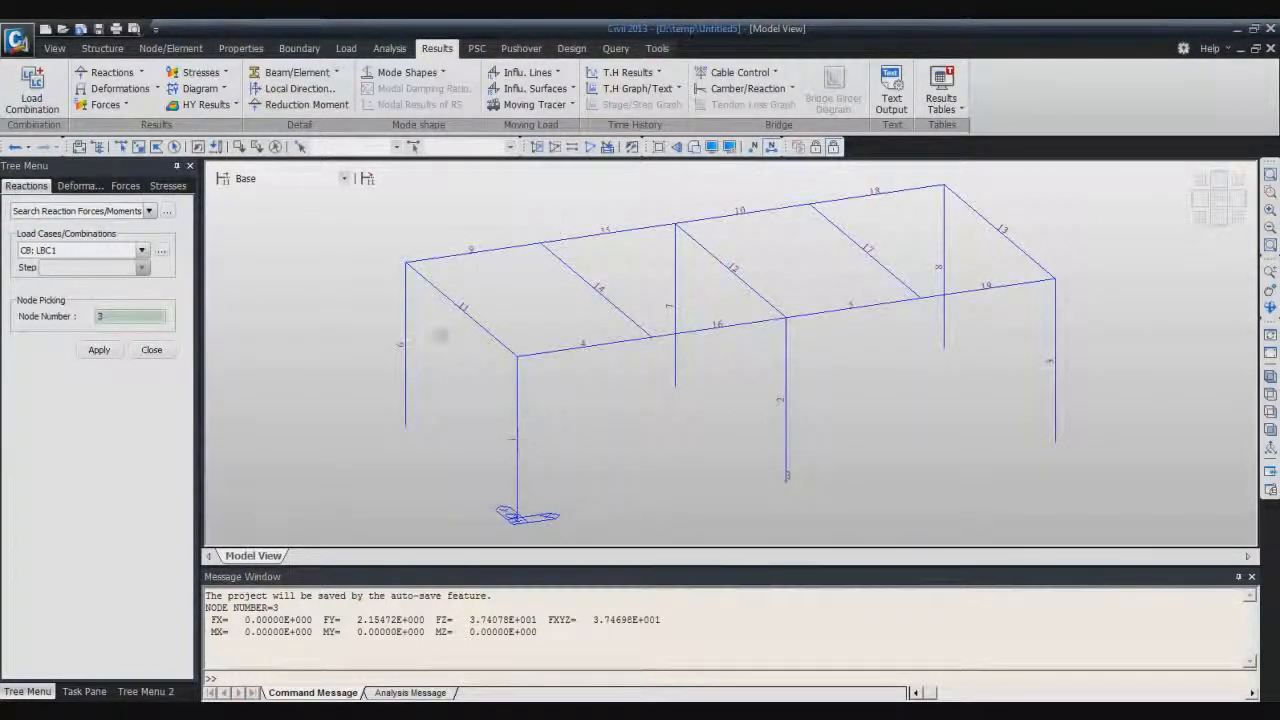
# Display the DXYZ deformed shape for load case DL with values and legend, rendering the members with their section shapes
pyautogui.click(157, 89)
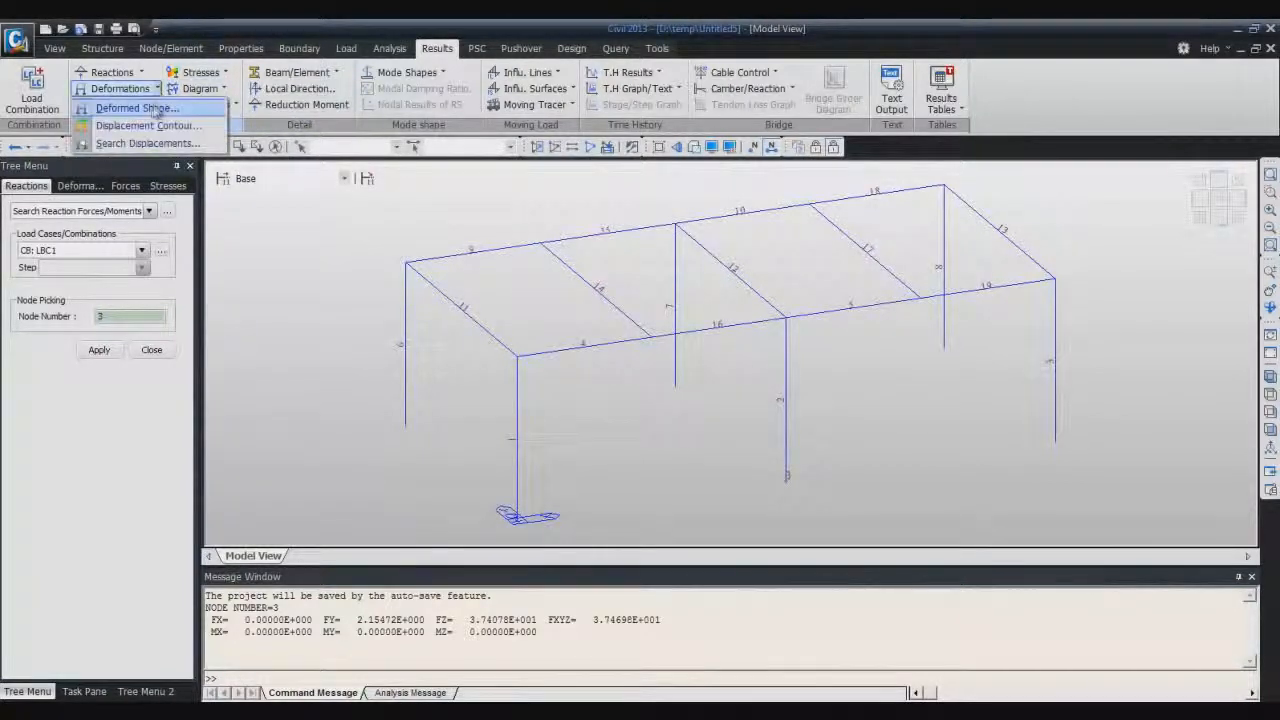
pyautogui.click(150, 108)
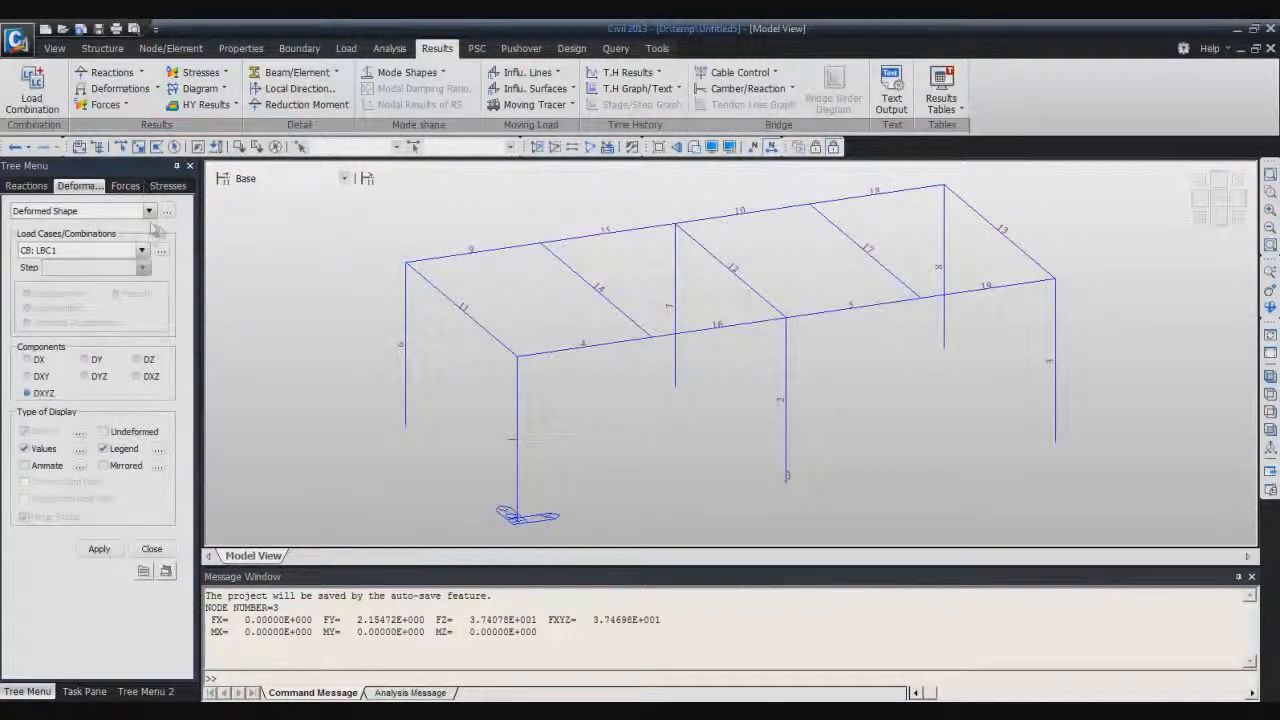
pyautogui.click(143, 251)
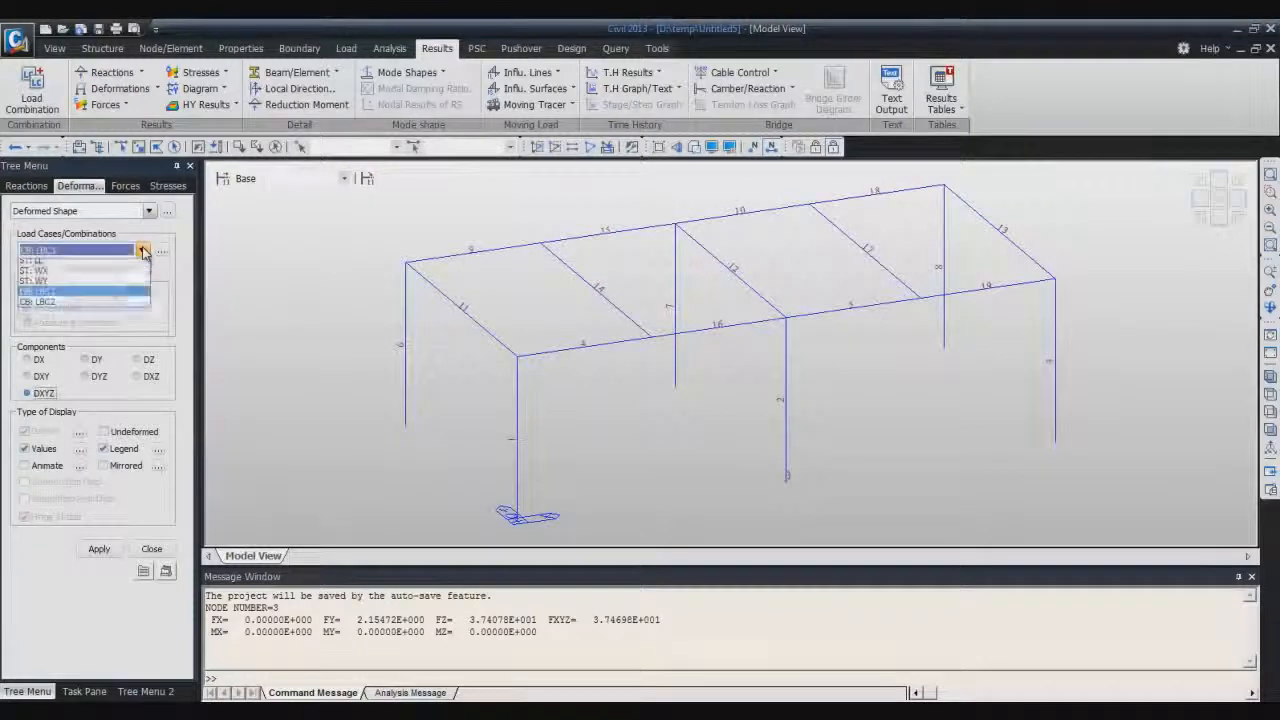
pyautogui.click(60, 262)
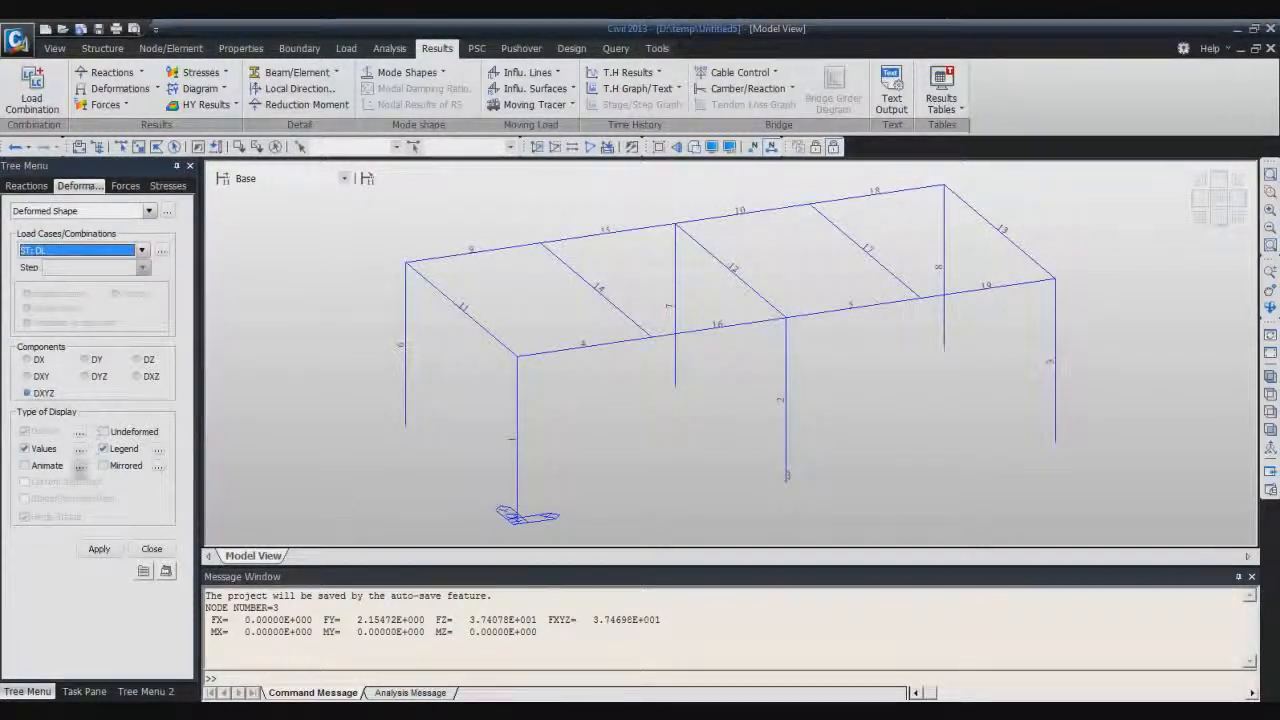
pyautogui.click(108, 548)
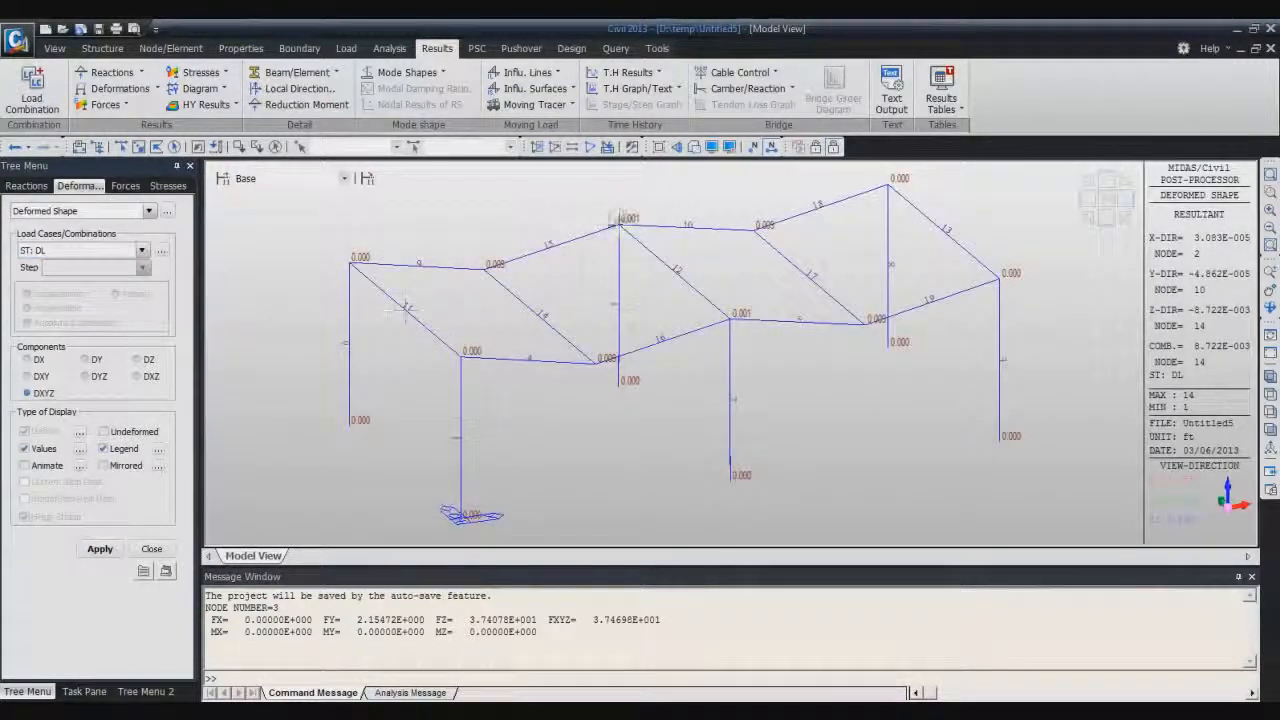
pyautogui.click(694, 147)
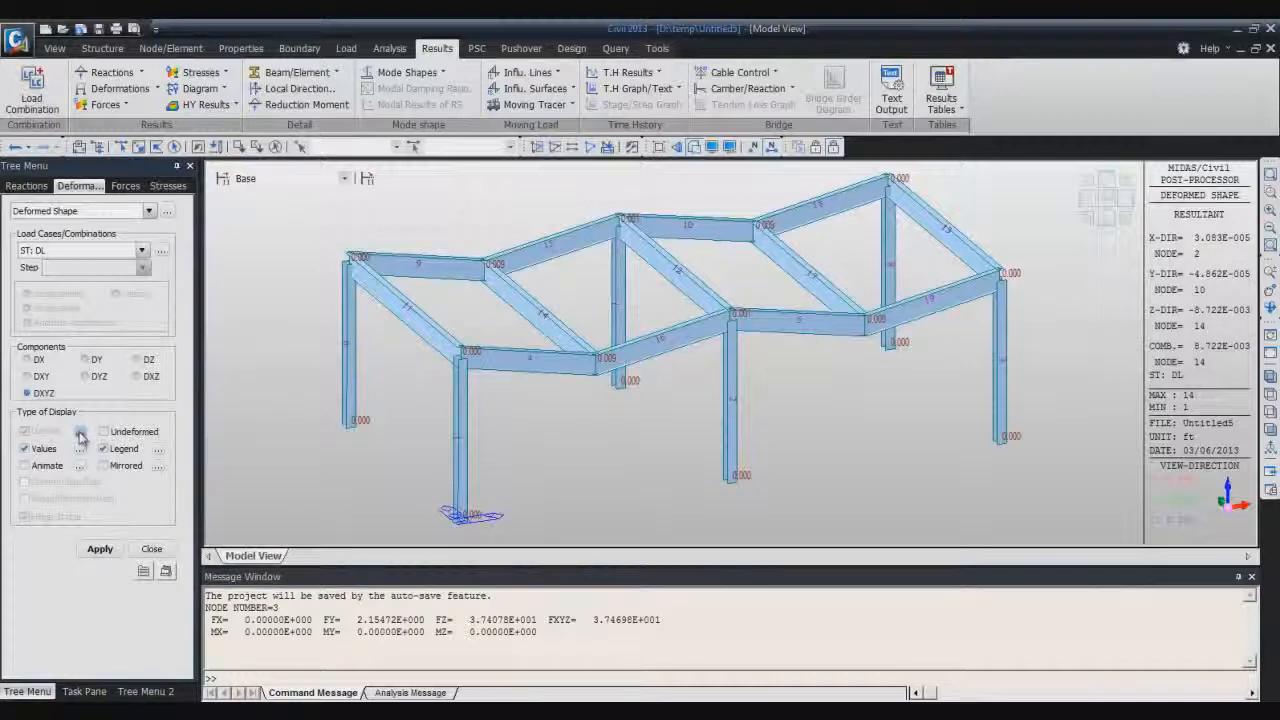
# Set the deformation type of the DL deformed shape to Real Deform and increase its deformation scale factor
pyautogui.click(80, 437)
pyautogui.click(655, 366)
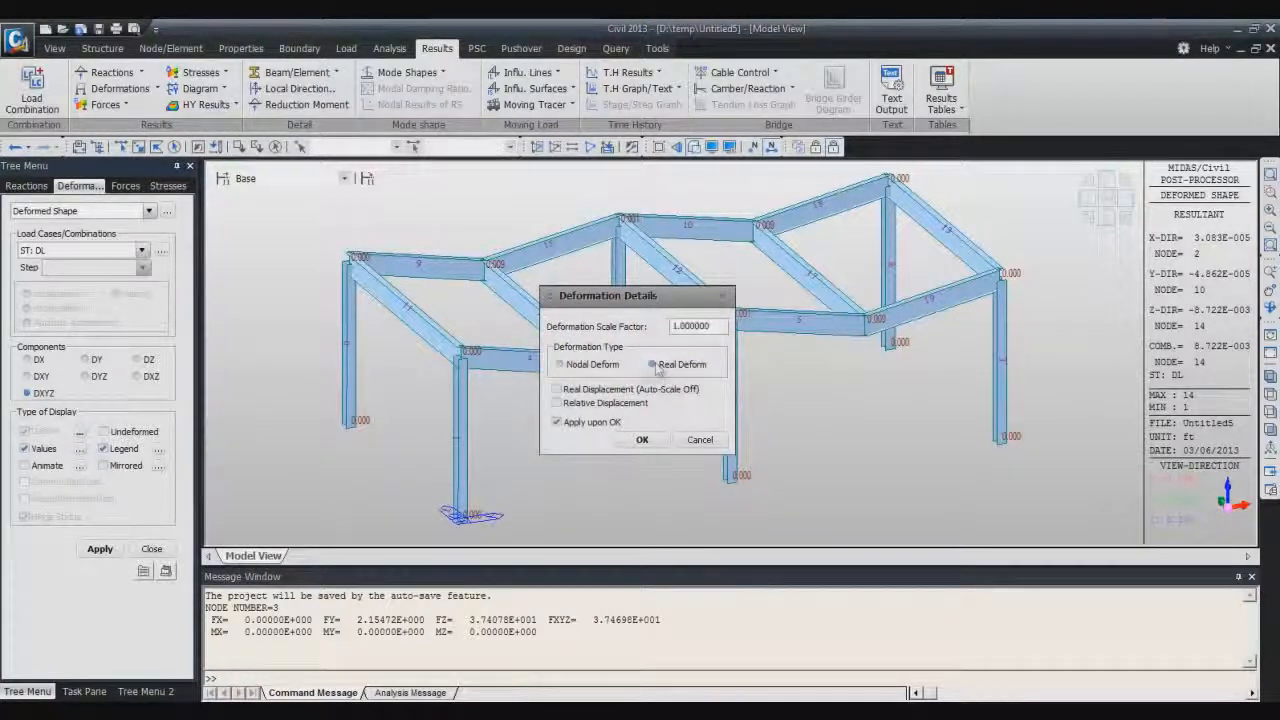
pyautogui.click(645, 439)
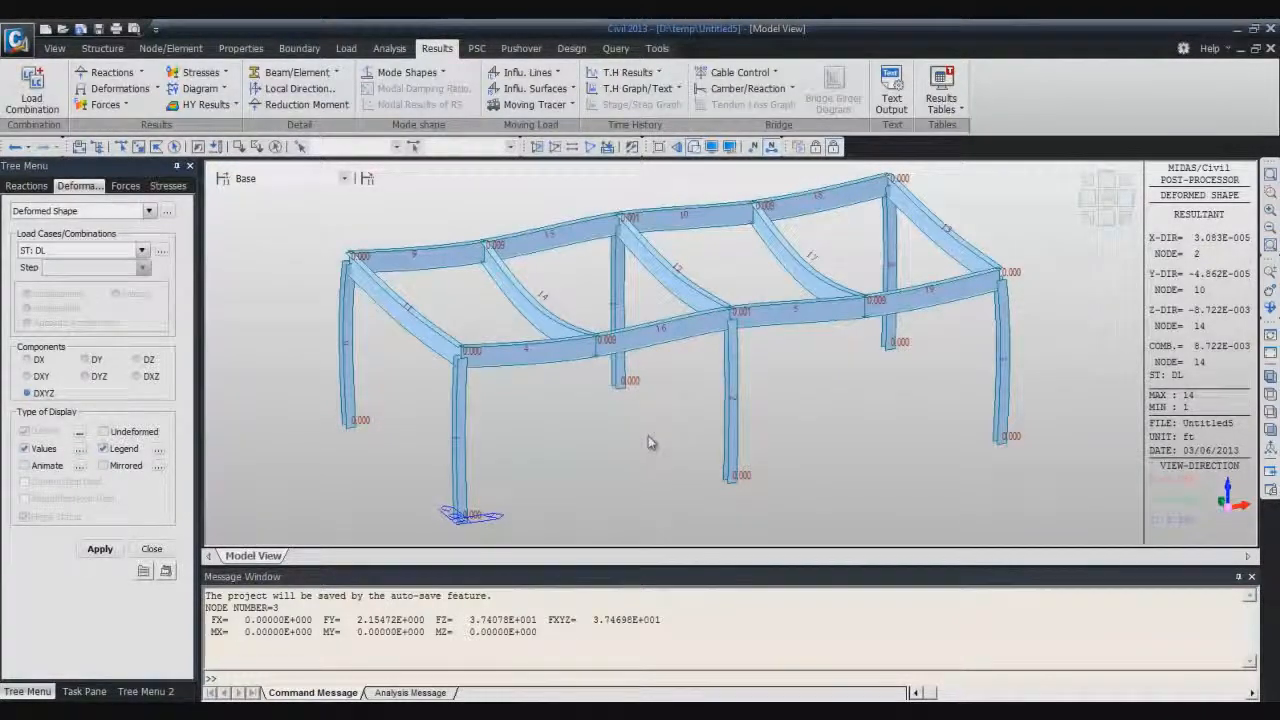
pyautogui.click(80, 432)
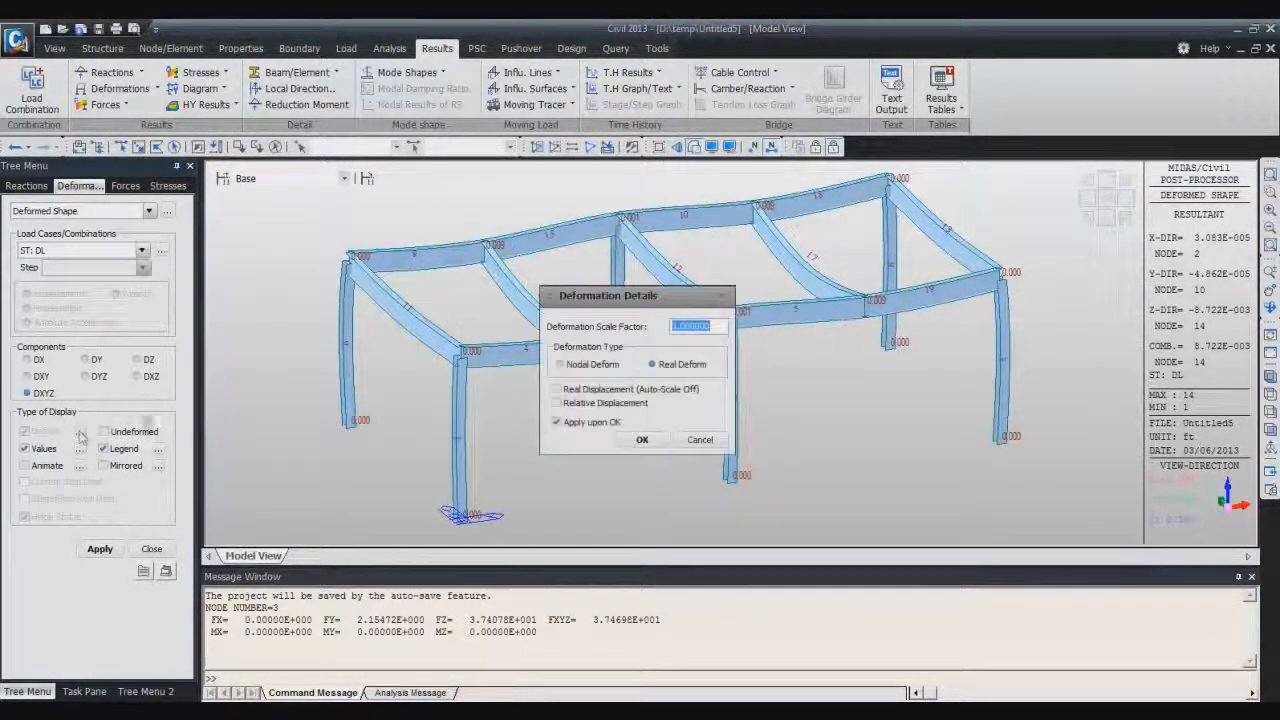
pyautogui.click(642, 440)
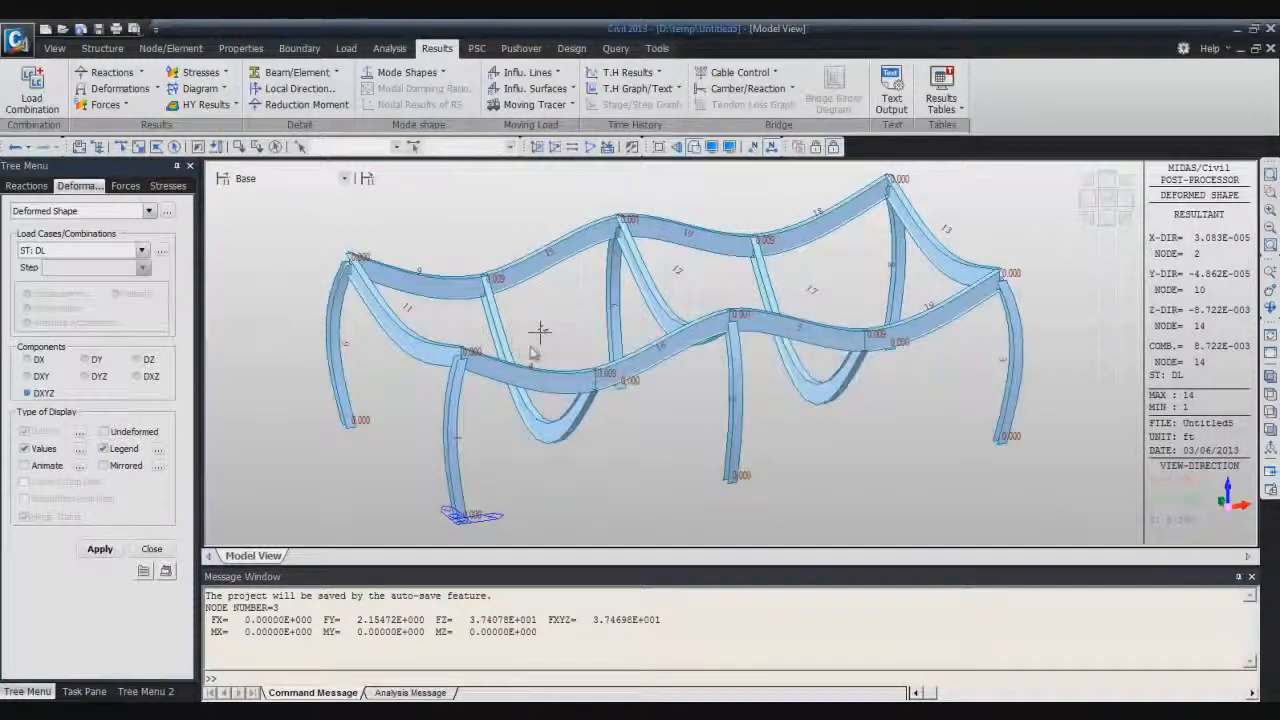
# Query the DL displacements at node 3, the base of column 2, and at node 14, between beams 4 and 16
pyautogui.click(156, 89)
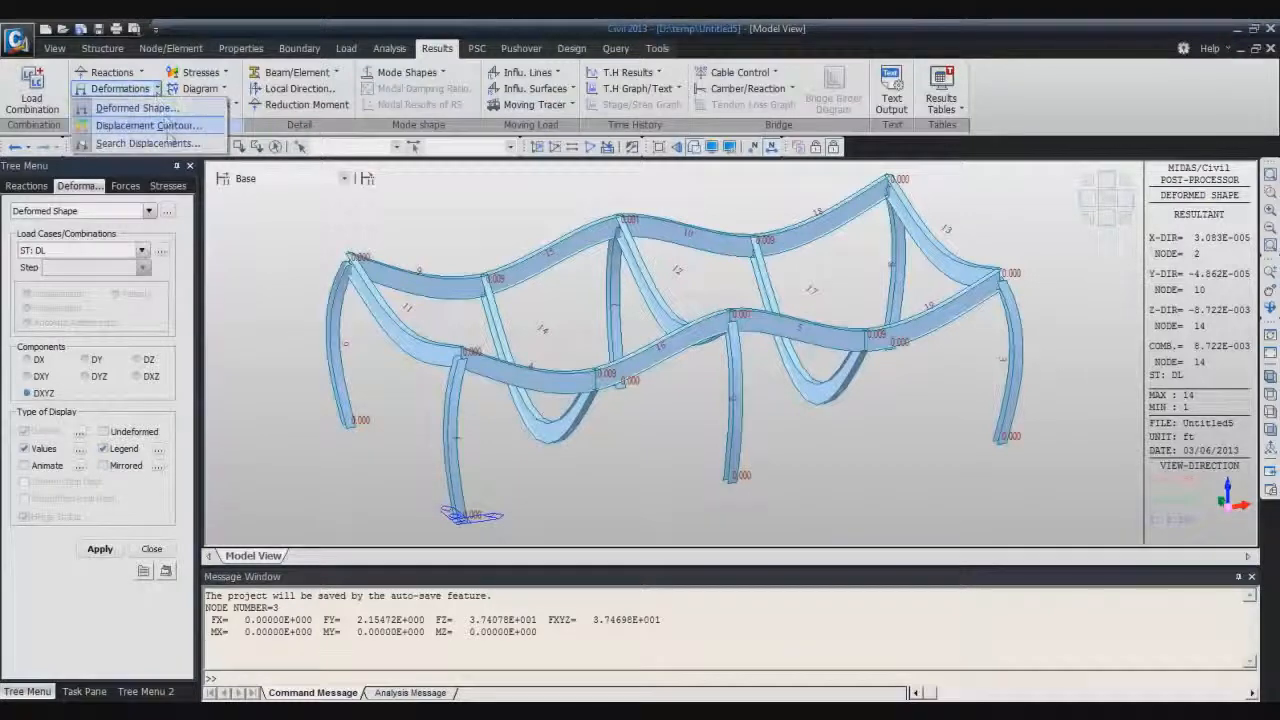
pyautogui.click(165, 143)
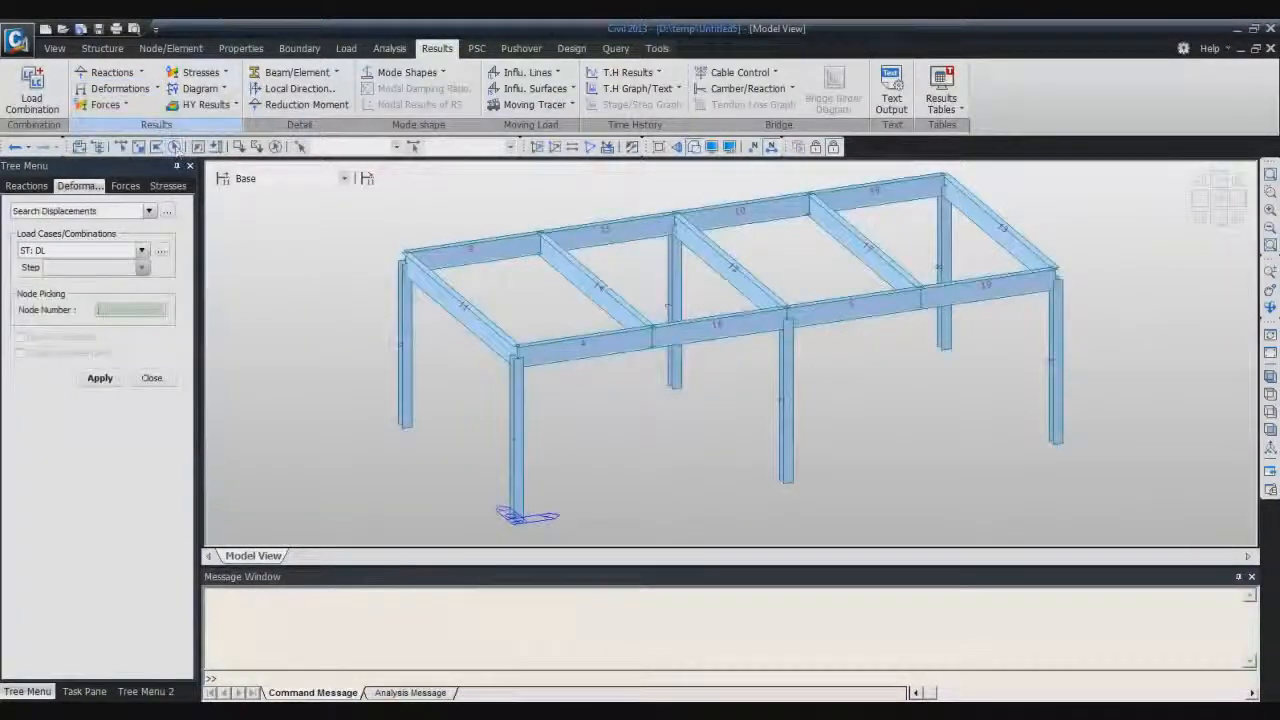
pyautogui.click(786, 479)
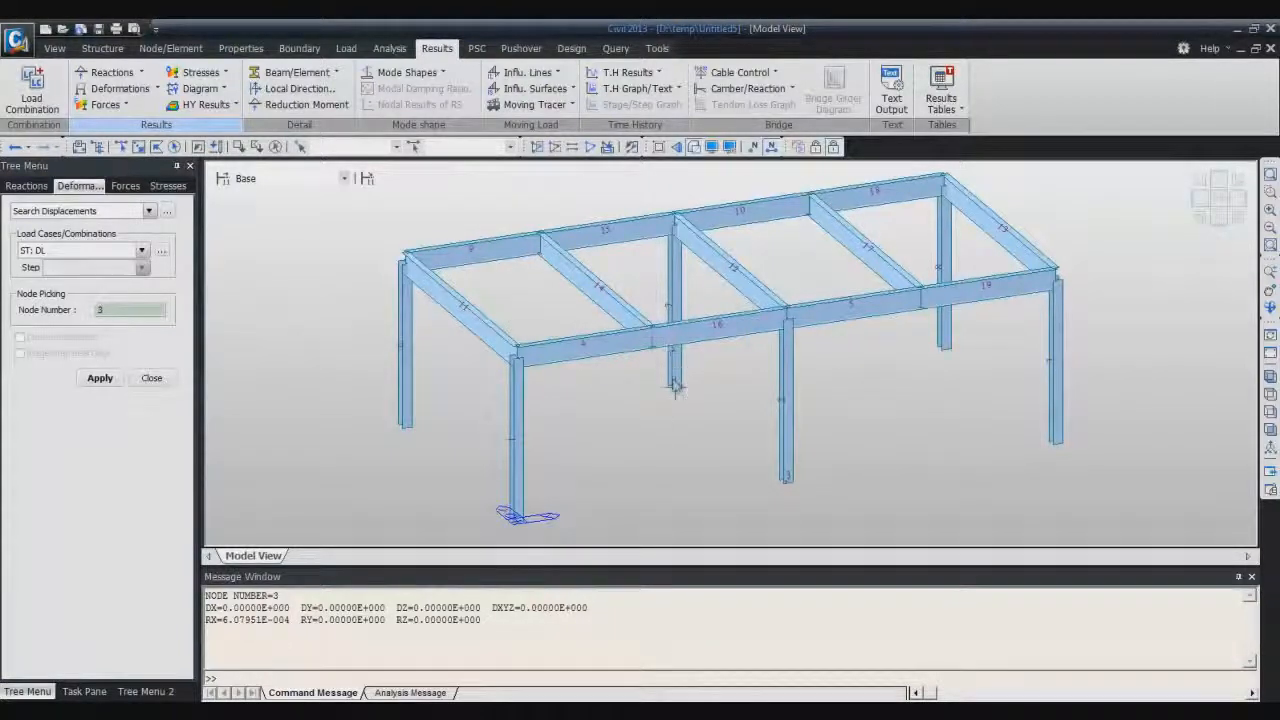
pyautogui.click(651, 340)
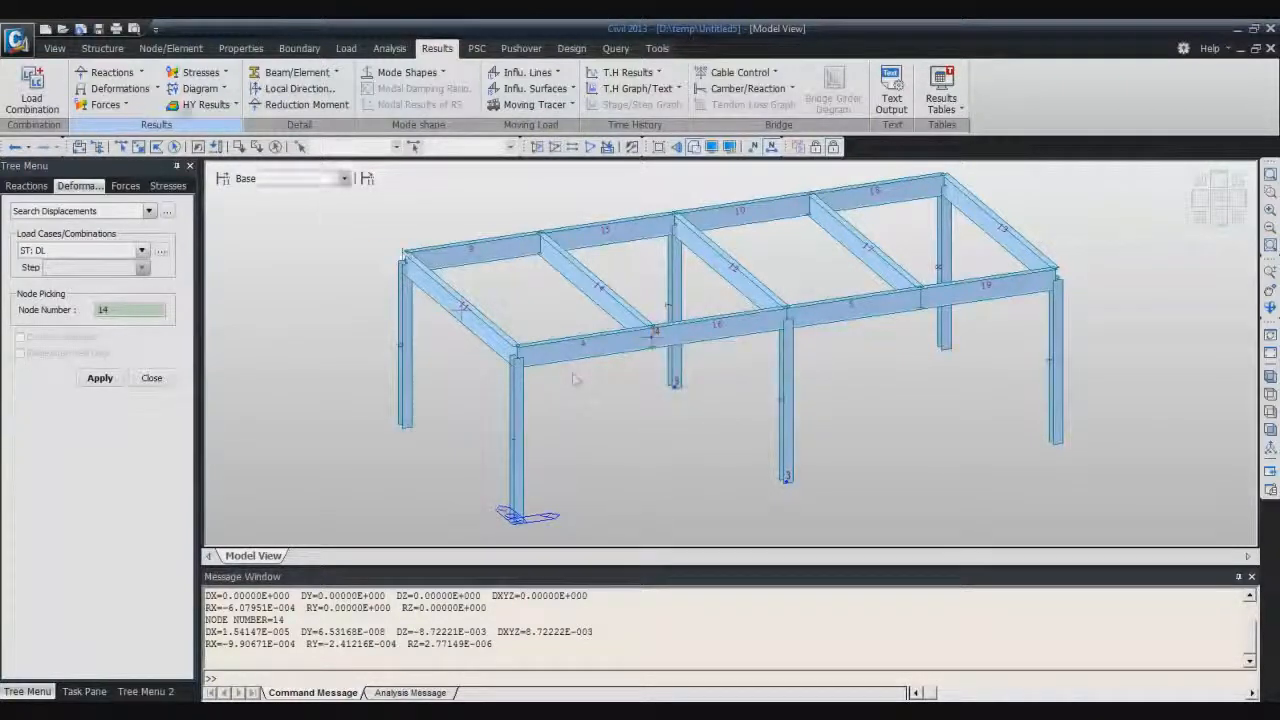
# Display the DXYZ displacement contour for combination LBC2 with contour, deformation, values and legend
pyautogui.click(157, 90)
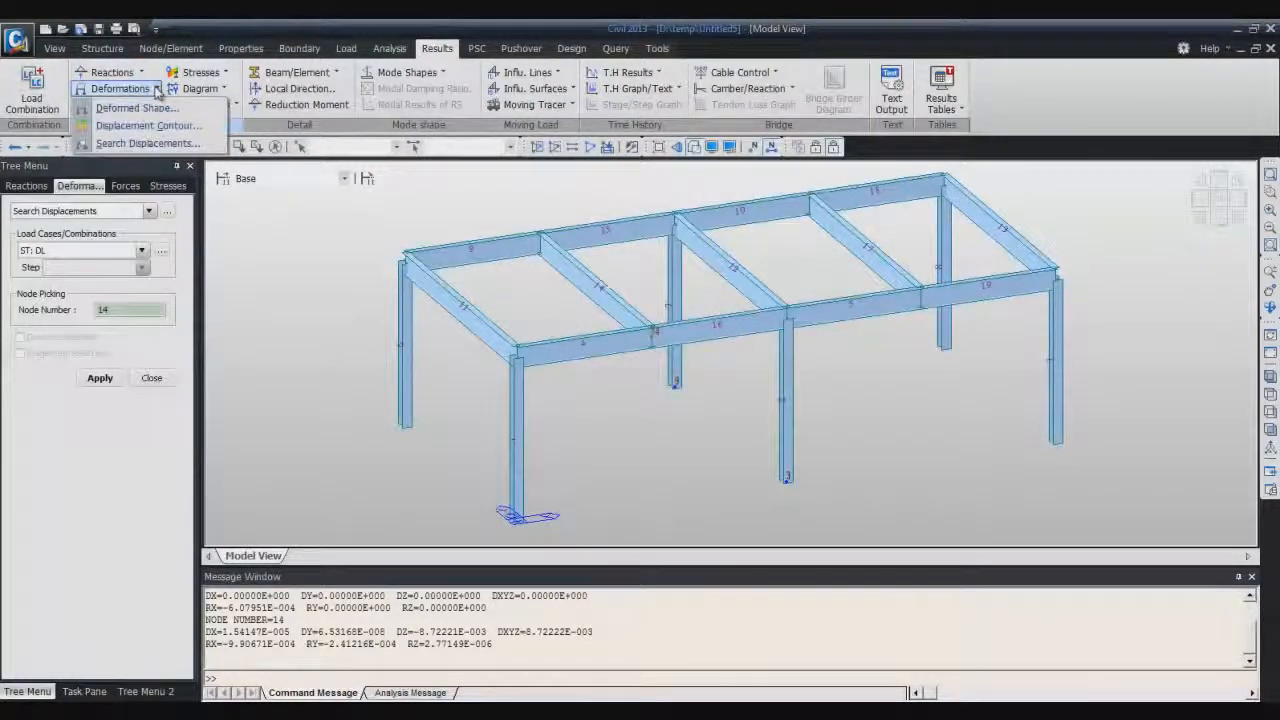
pyautogui.click(155, 127)
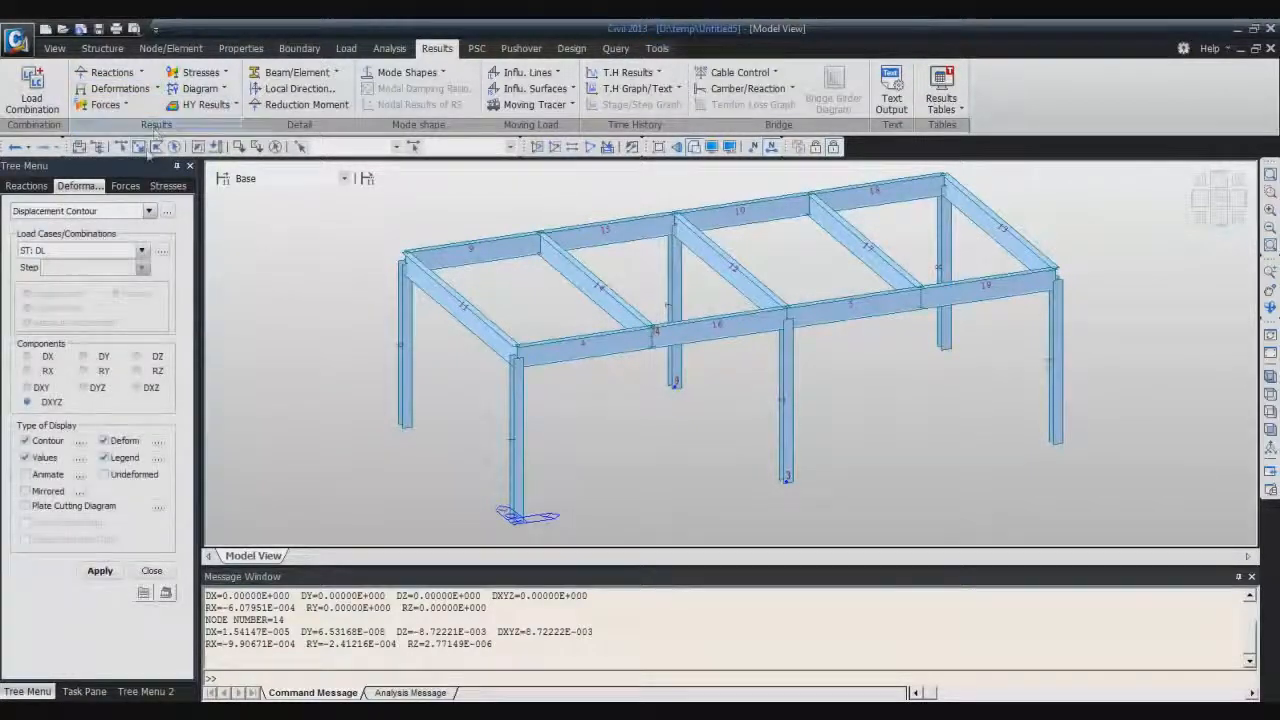
pyautogui.click(141, 250)
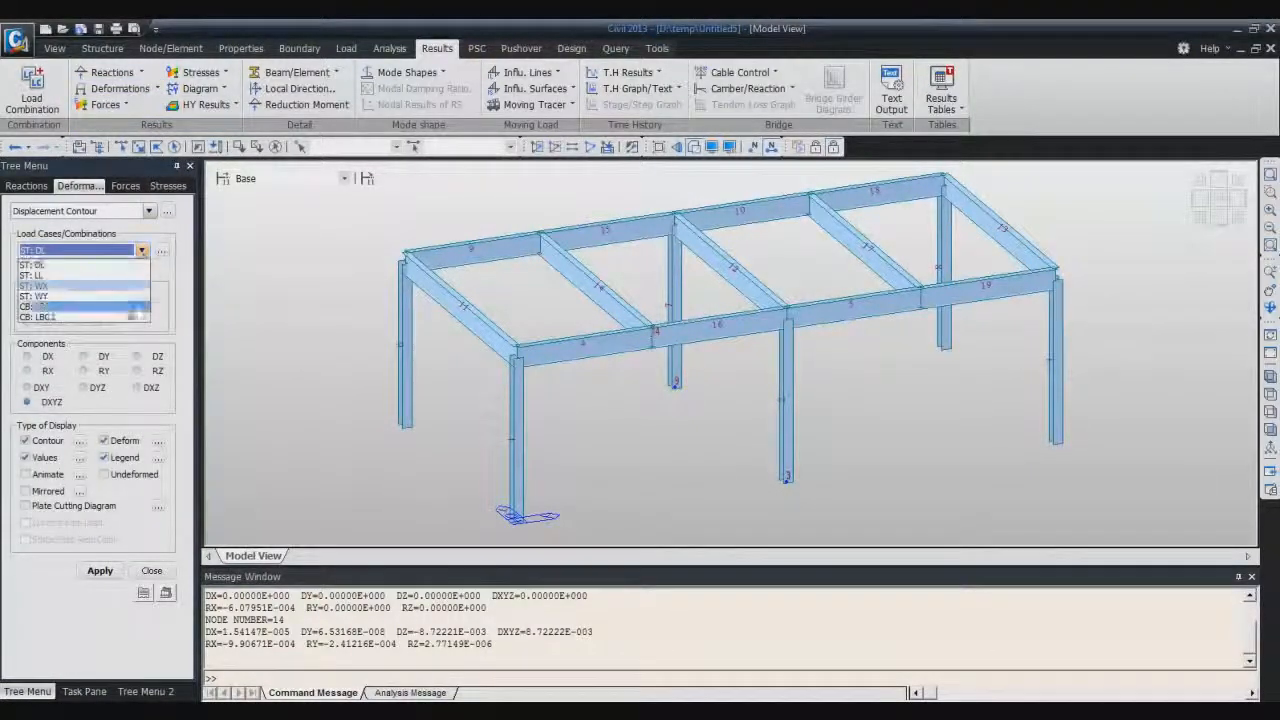
pyautogui.click(138, 316)
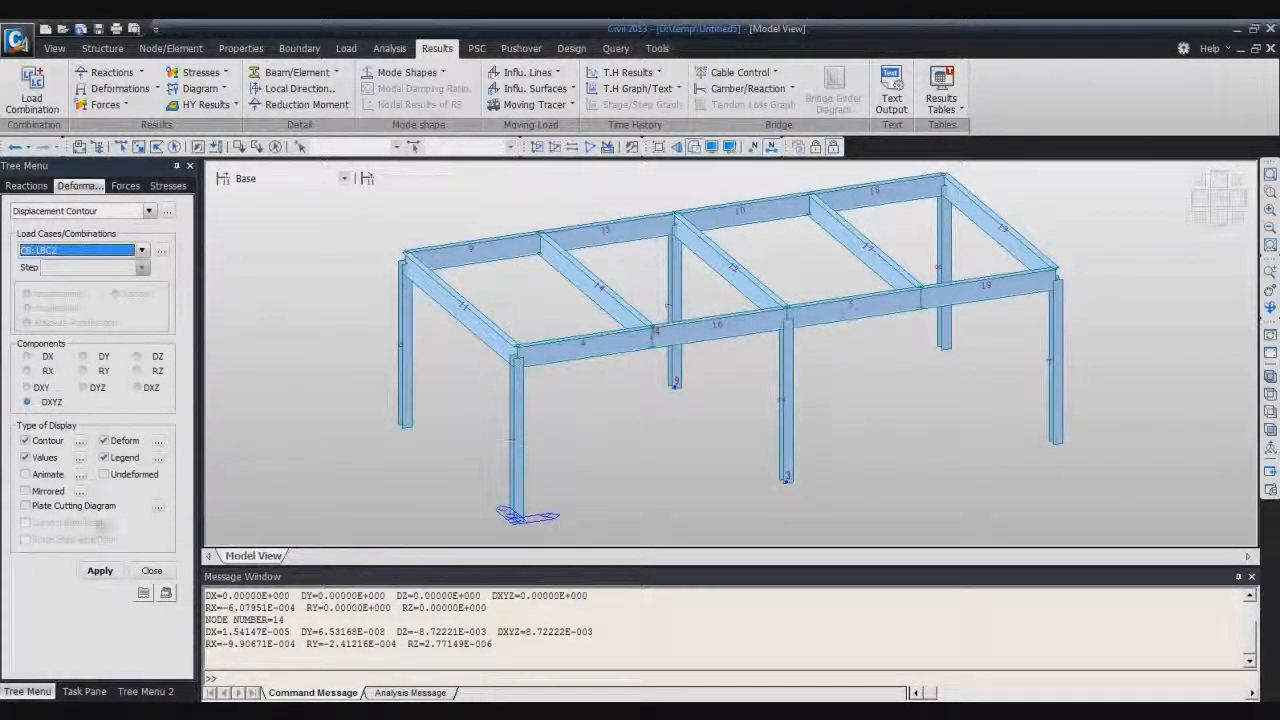
pyautogui.click(99, 570)
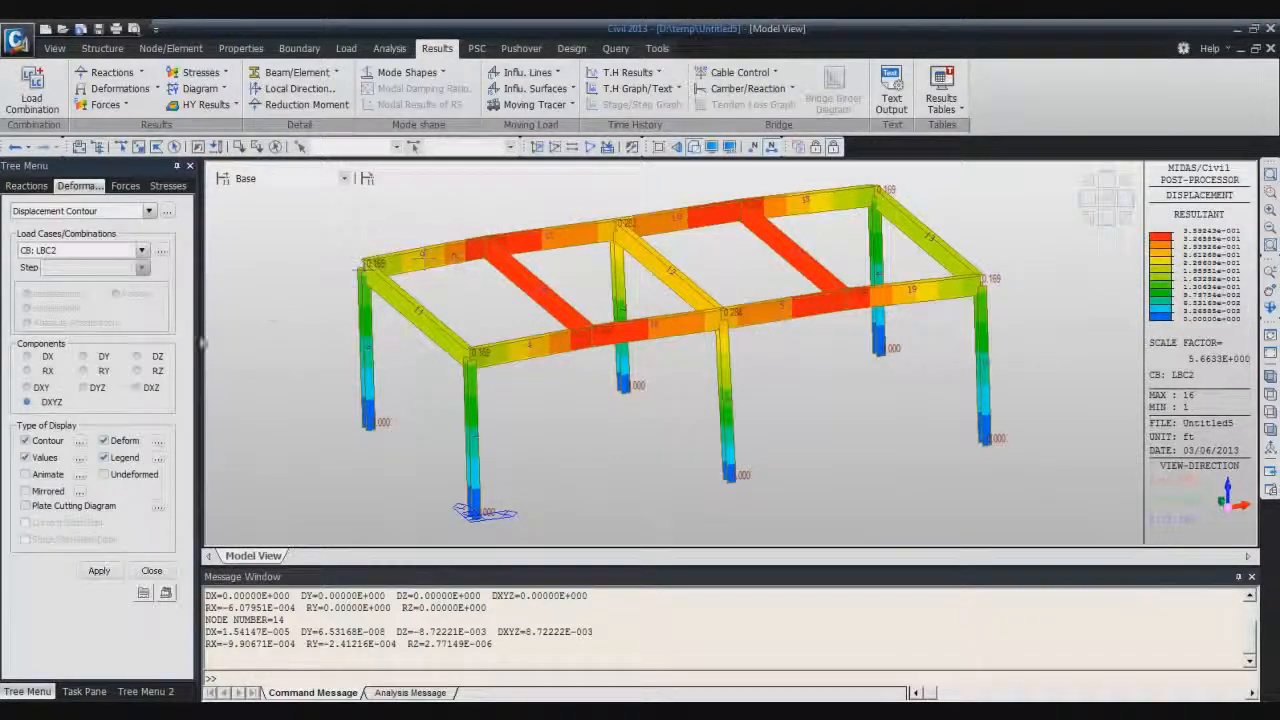
# Give the displacement contour a gradient fill with 18 colors
pyautogui.click(80, 441)
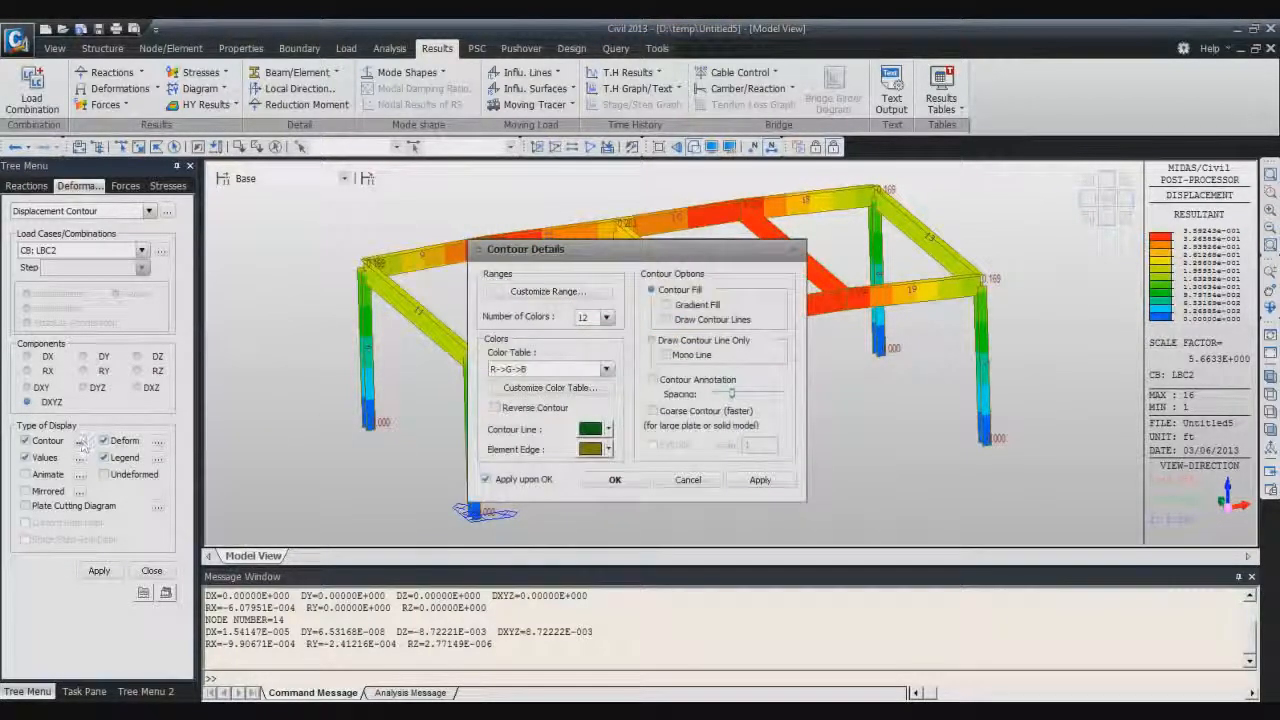
pyautogui.click(666, 305)
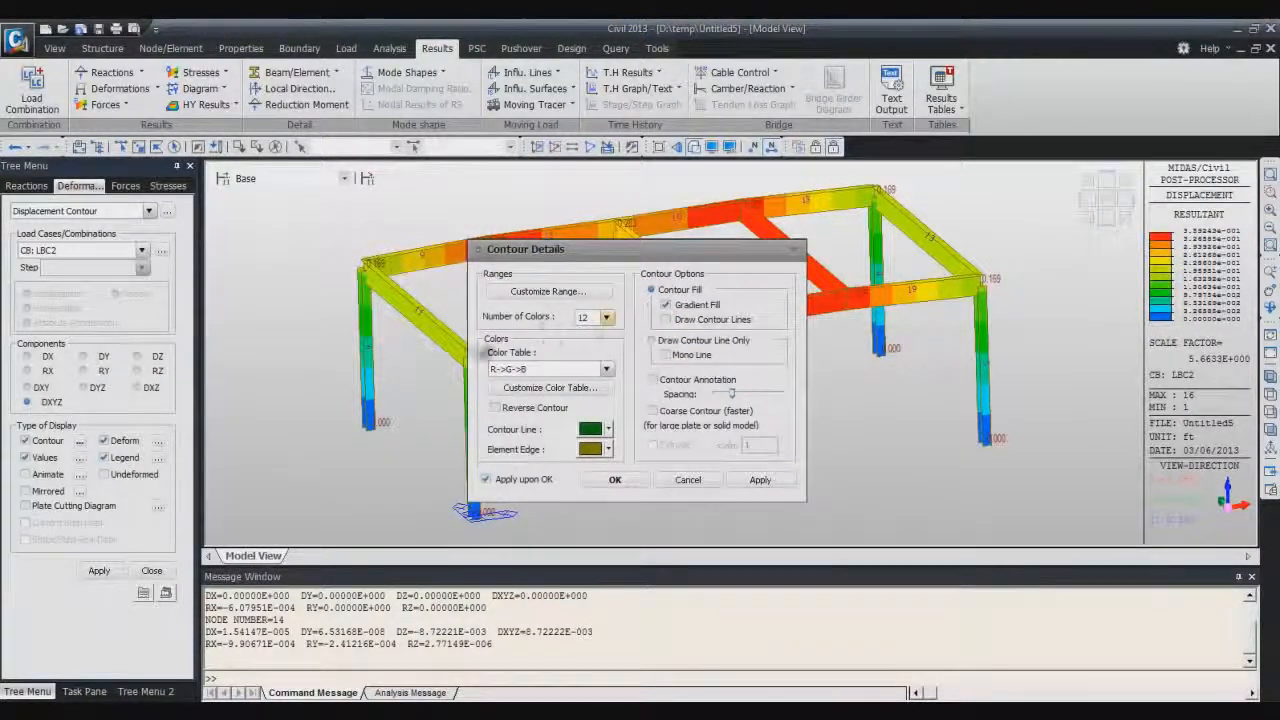
pyautogui.click(606, 318)
pyautogui.click(588, 353)
pyautogui.click(614, 480)
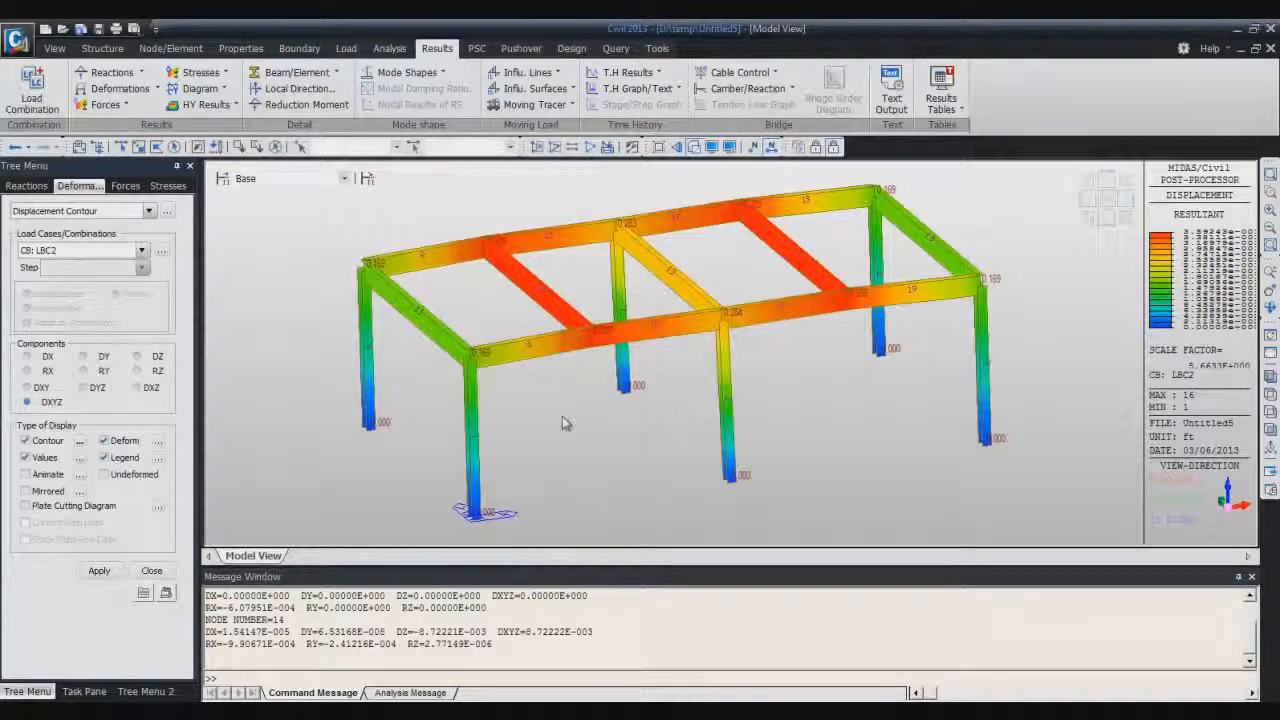
# Display the total beam moment My contour for combination LBC2 and hide the element numbers
pyautogui.click(125, 105)
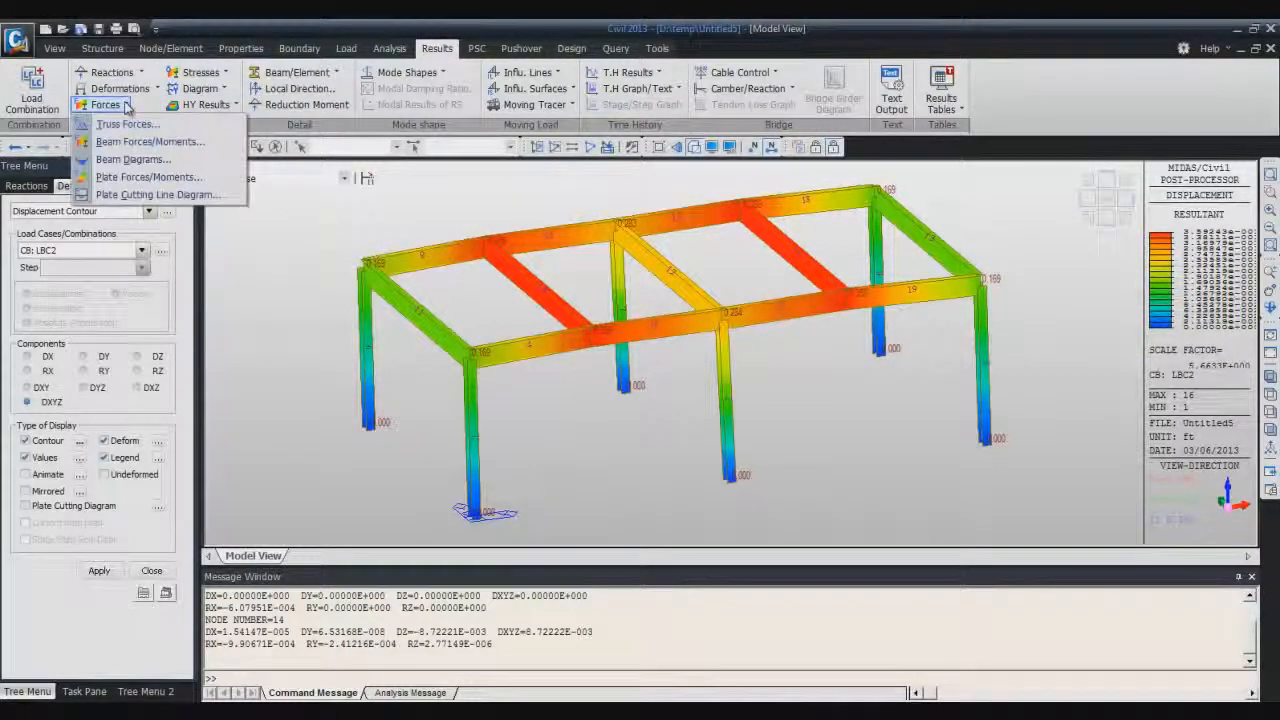
pyautogui.click(139, 144)
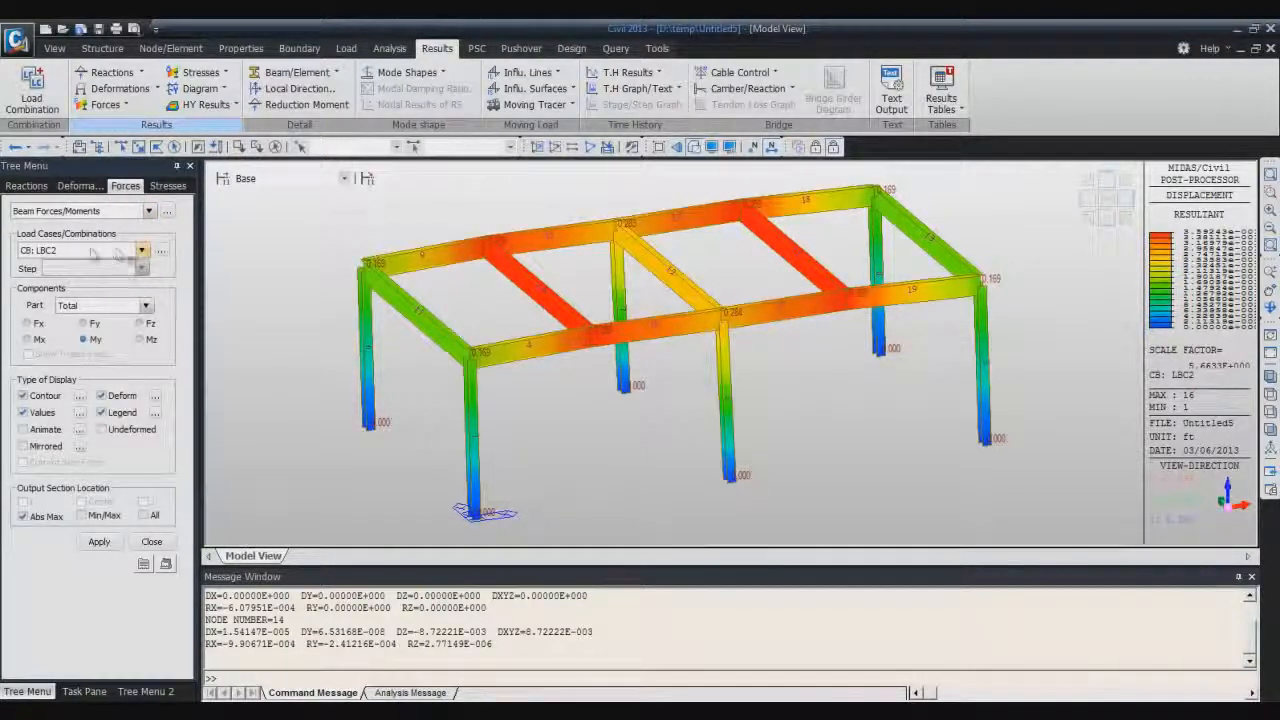
pyautogui.click(94, 341)
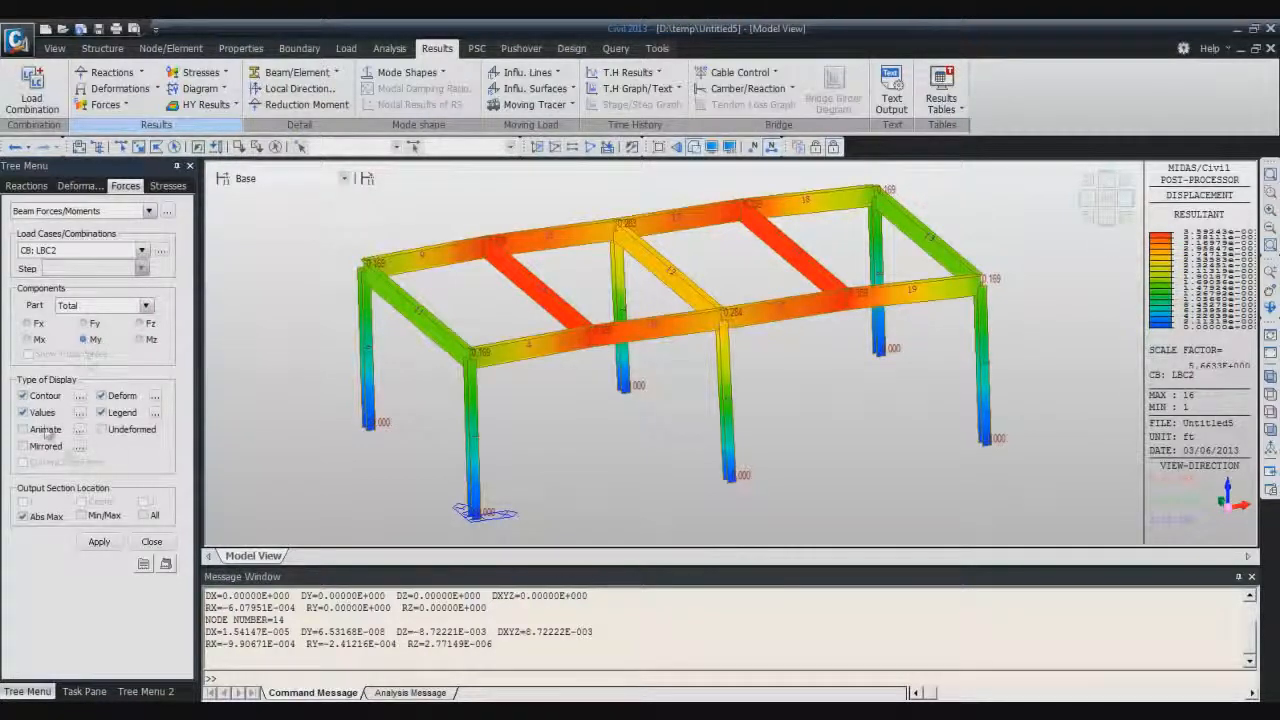
pyautogui.click(98, 541)
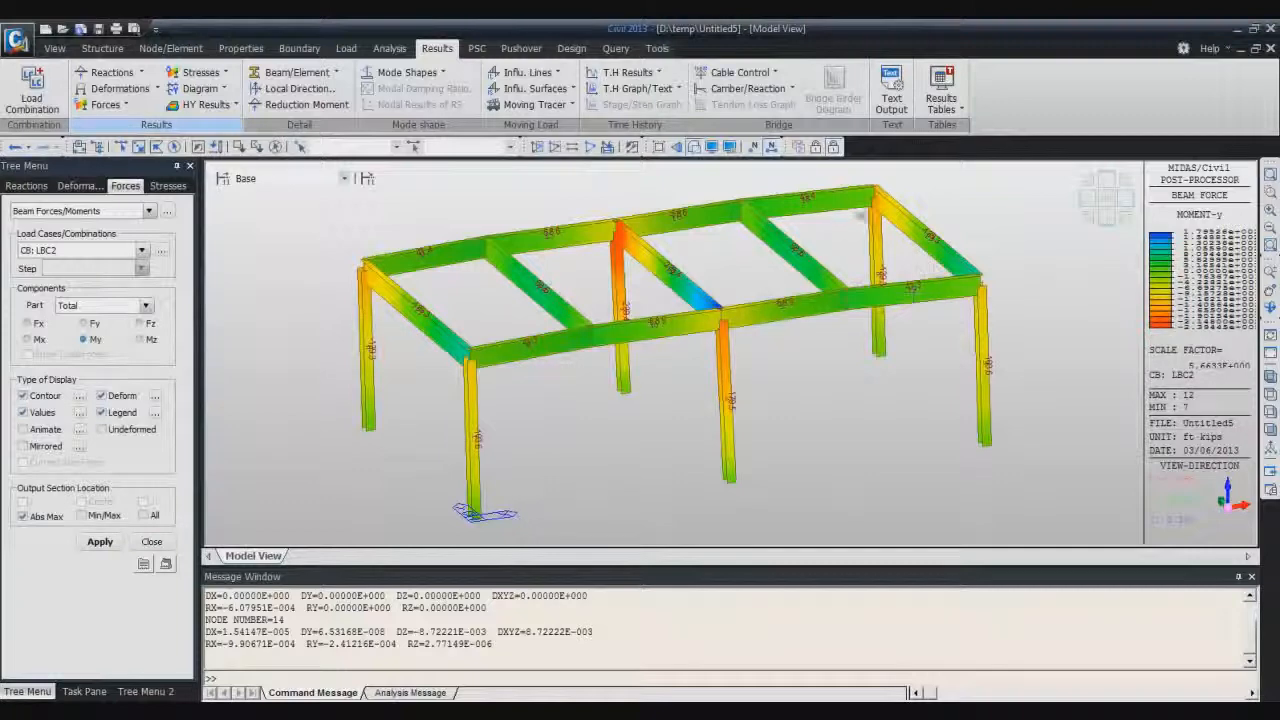
pyautogui.click(771, 148)
pyautogui.click(754, 148)
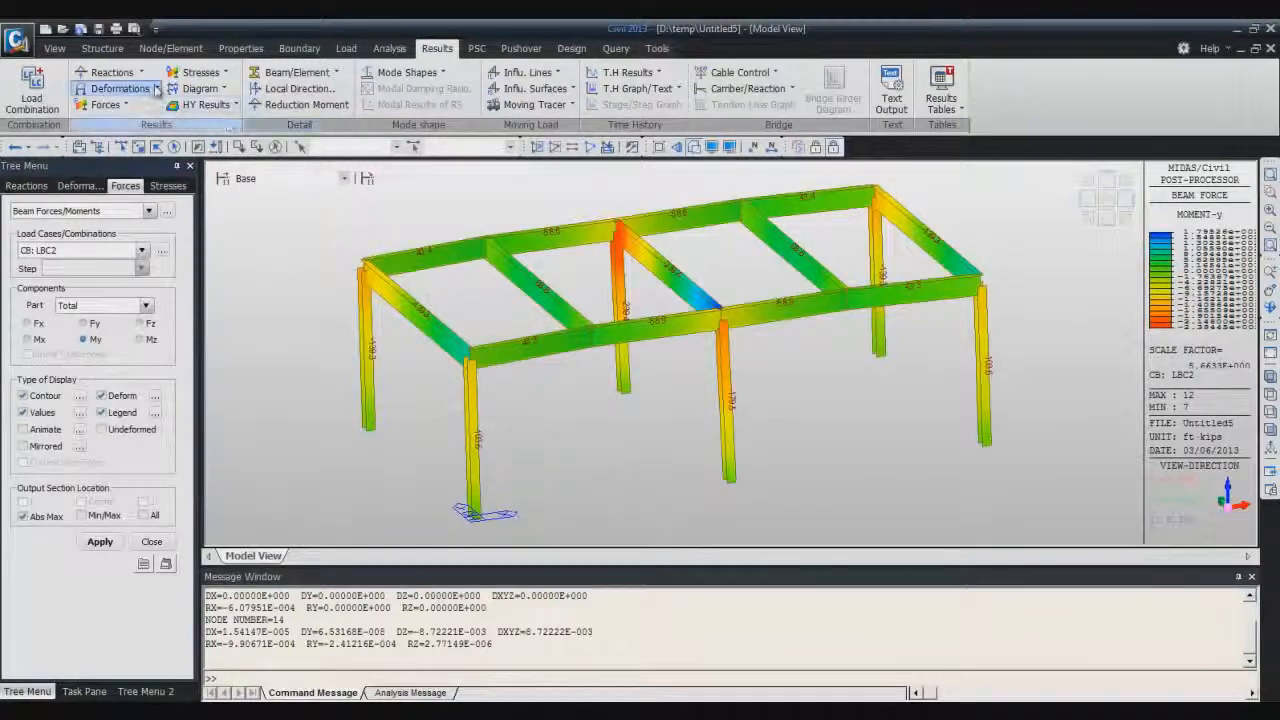
# Display the beam diagram of total moment My for load case DL with 5 points and line fill
pyautogui.click(118, 104)
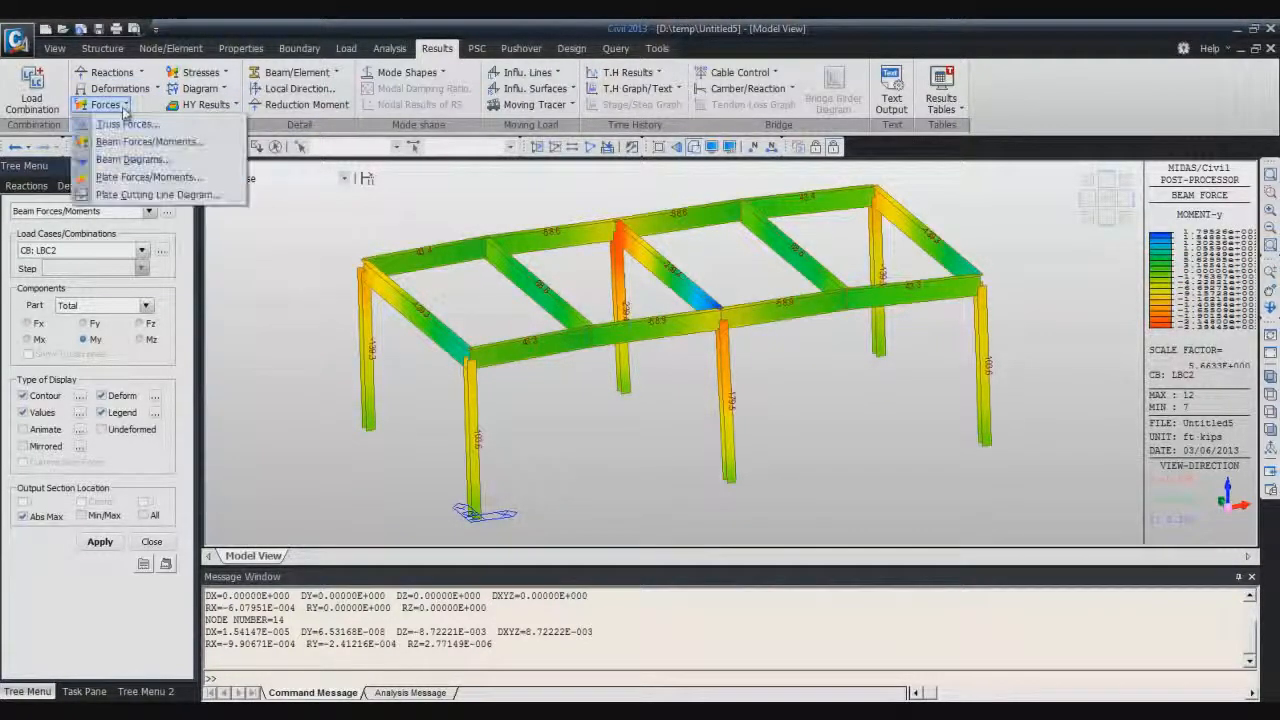
pyautogui.click(130, 159)
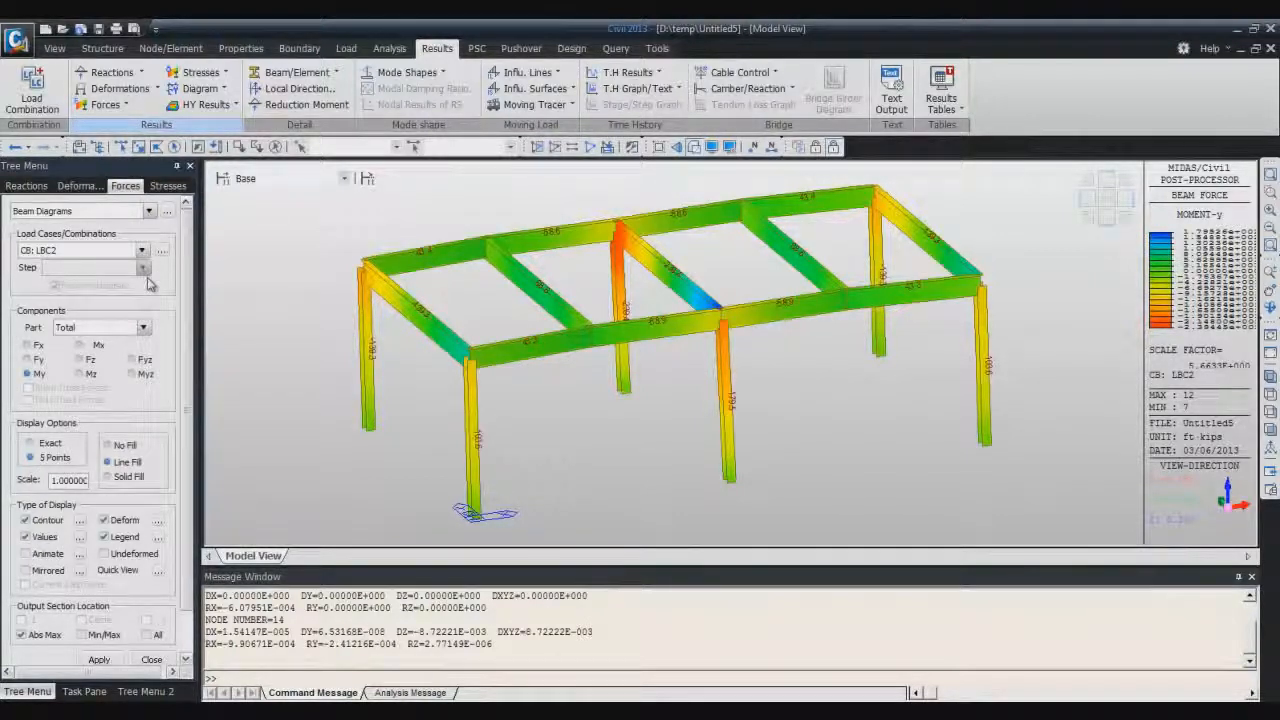
pyautogui.click(142, 250)
pyautogui.click(128, 270)
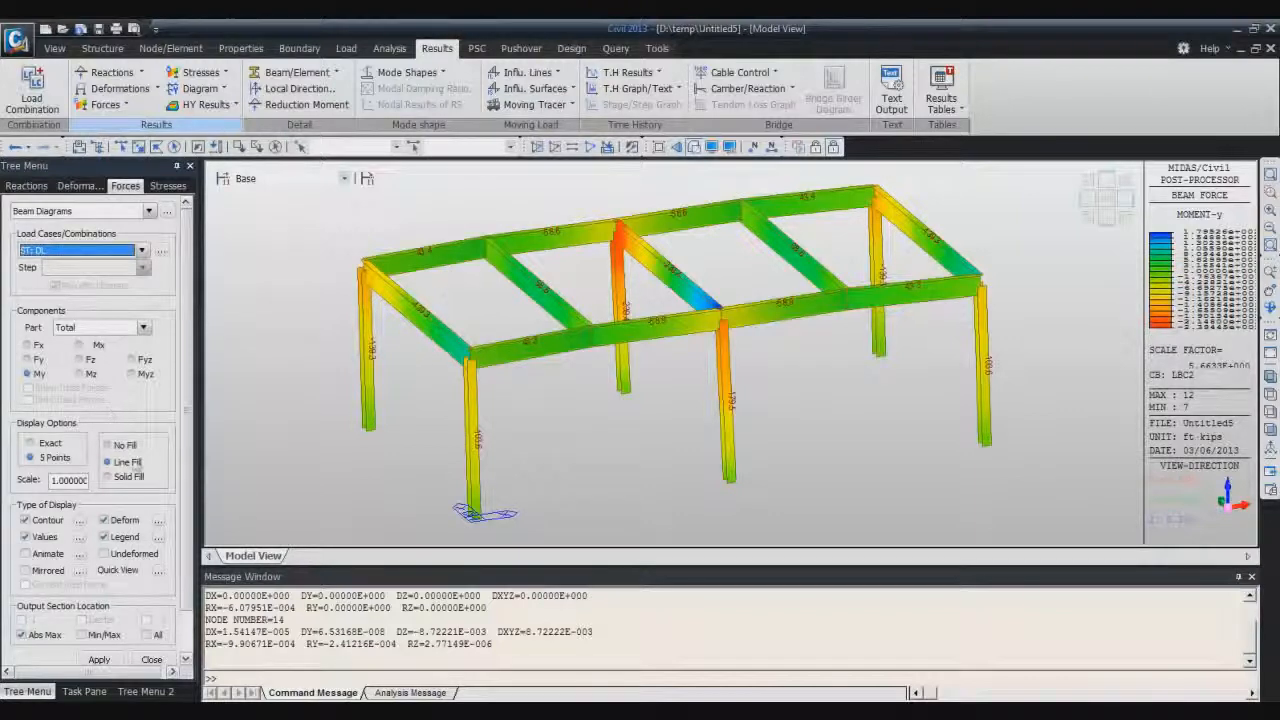
pyautogui.click(97, 660)
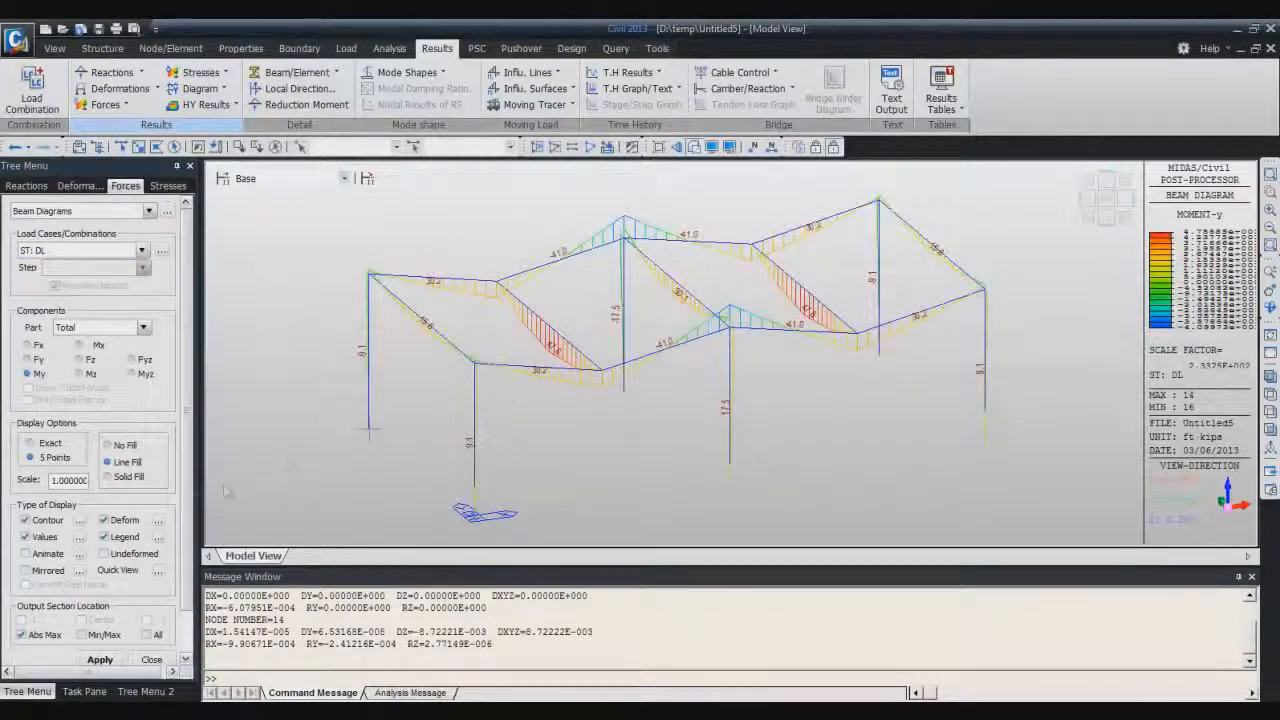
# Examine the deformation, contour and value output settings of the My beam diagram
pyautogui.click(157, 524)
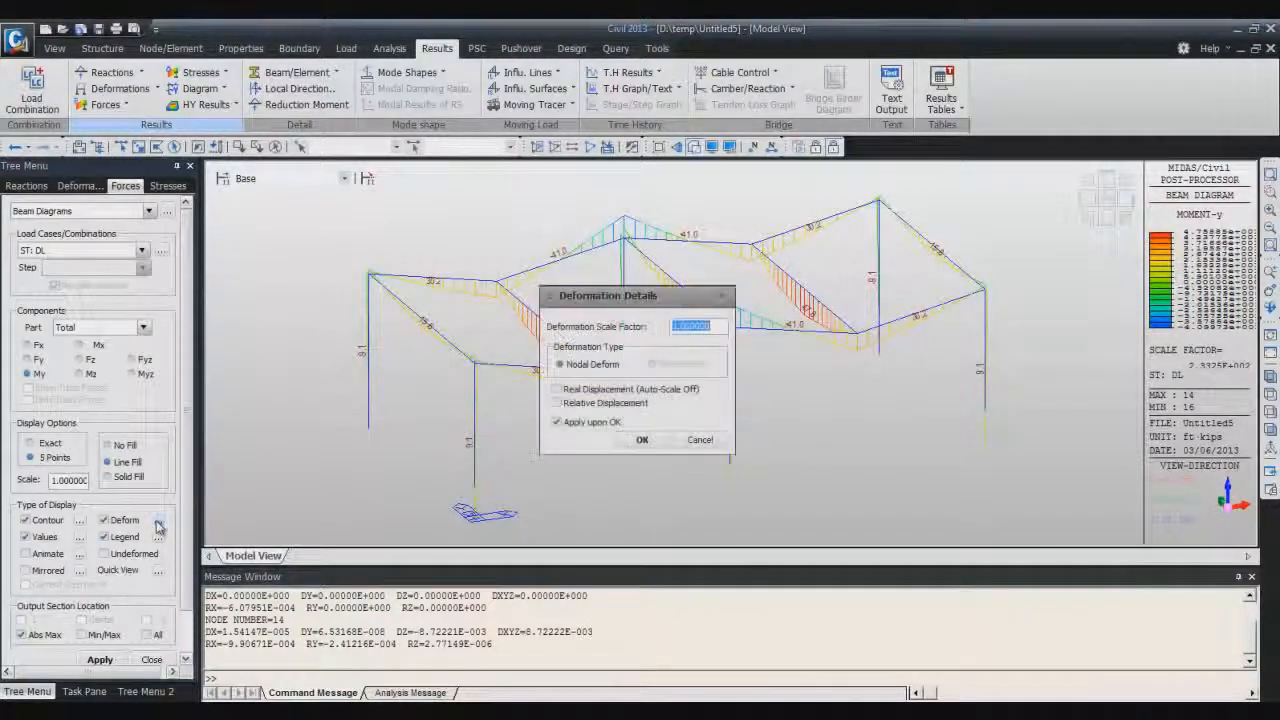
pyautogui.click(700, 440)
pyautogui.click(80, 521)
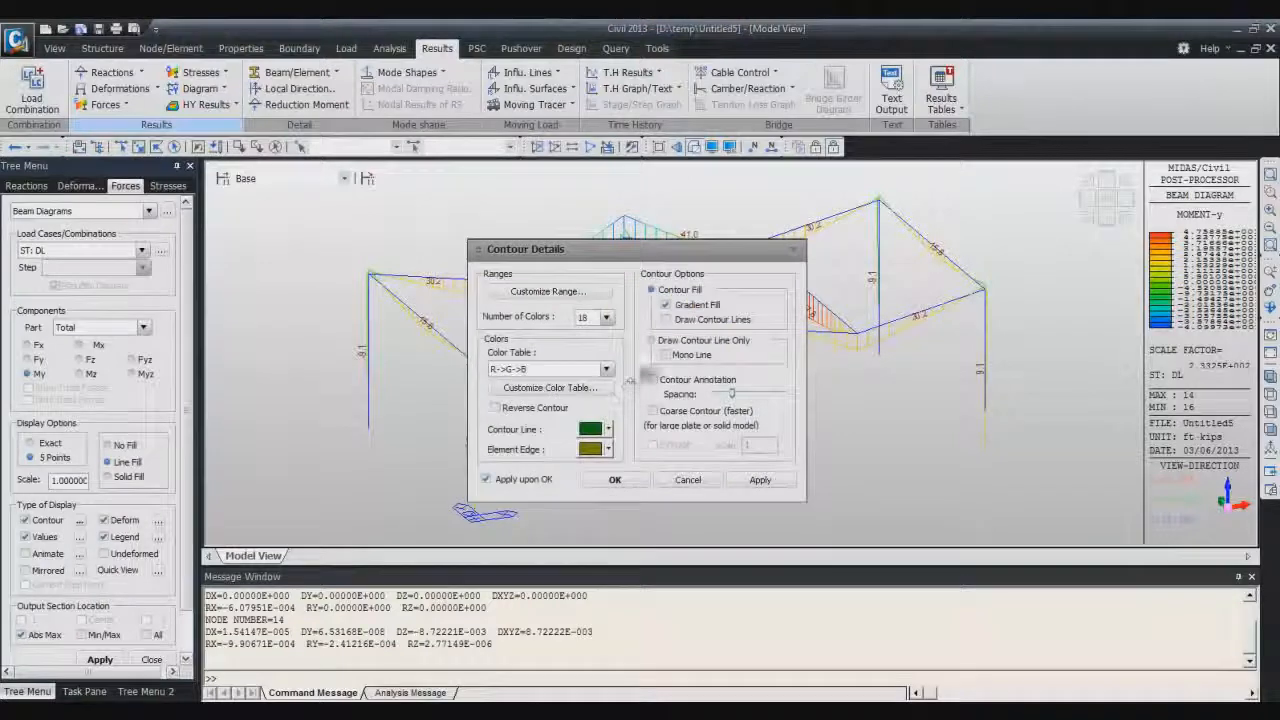
pyautogui.click(687, 480)
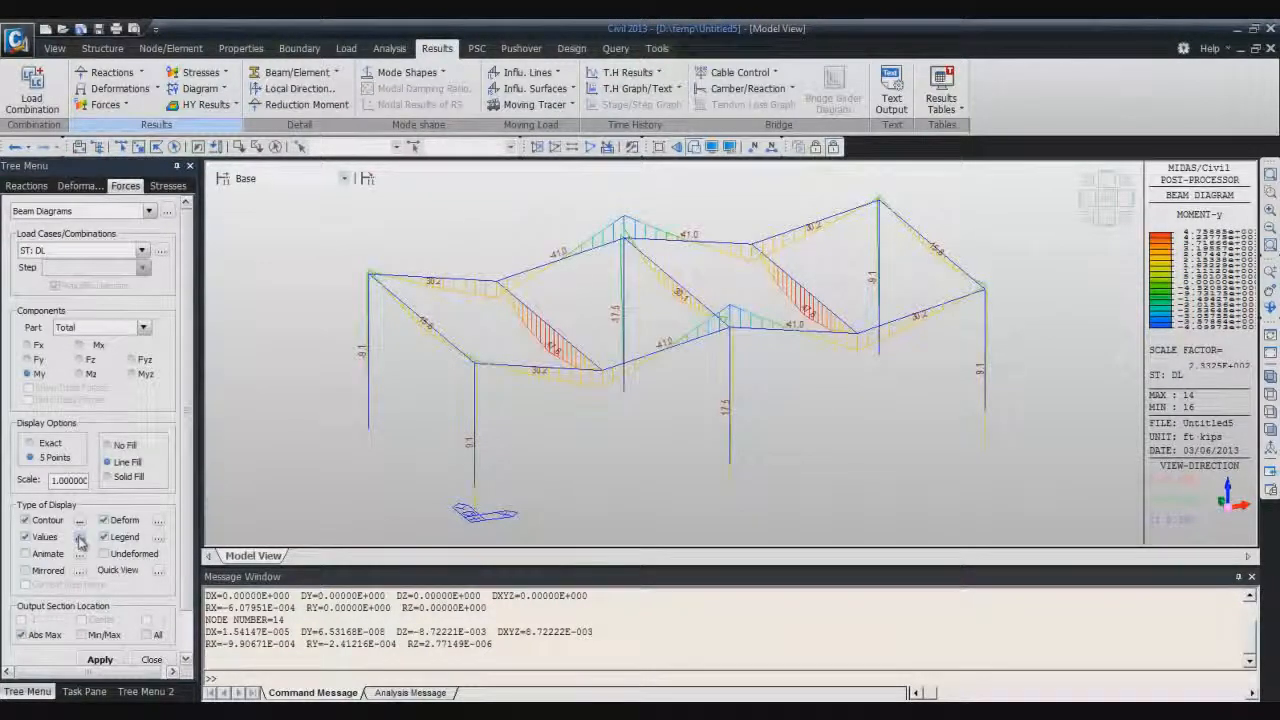
pyautogui.click(80, 540)
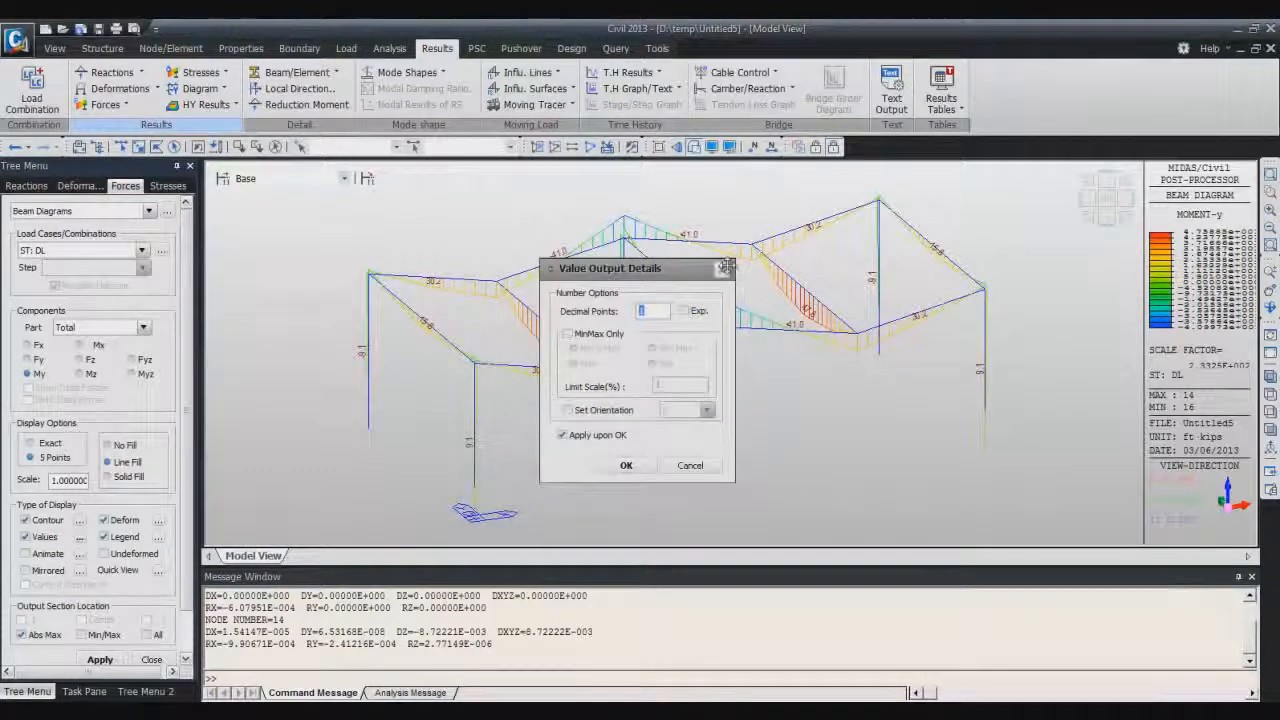
pyautogui.click(729, 266)
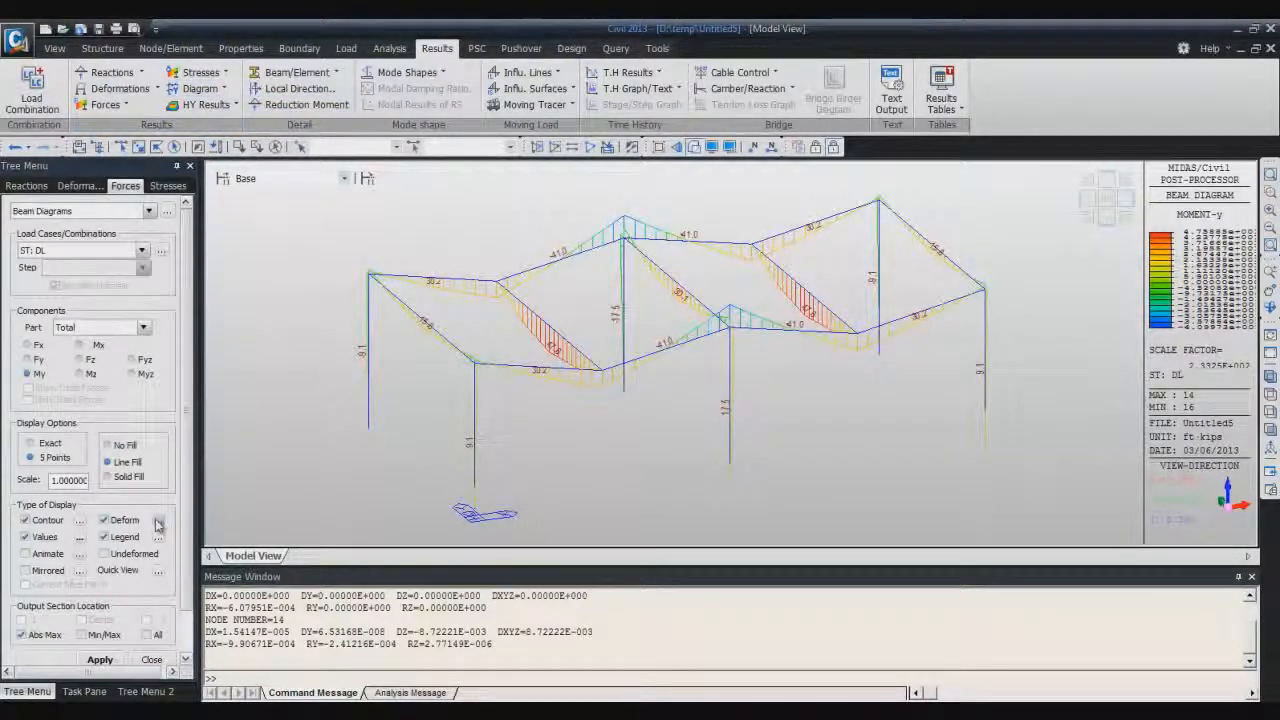
pyautogui.click(81, 521)
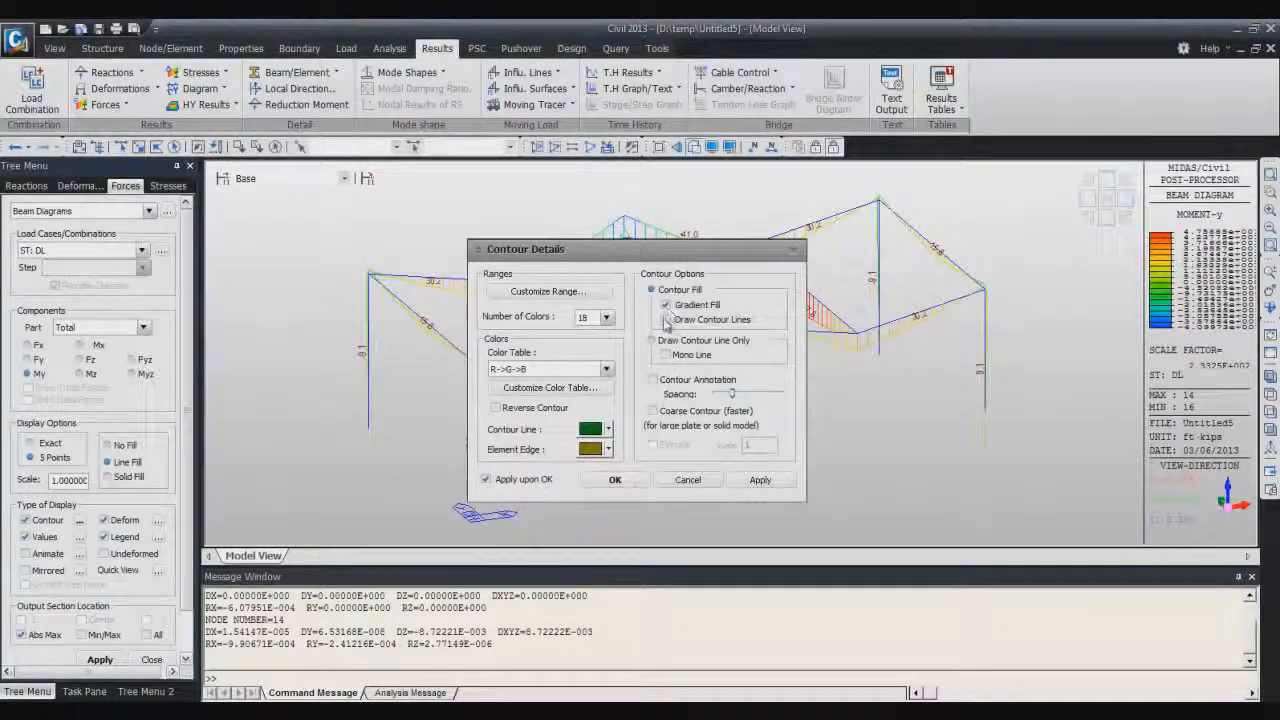
pyautogui.click(688, 479)
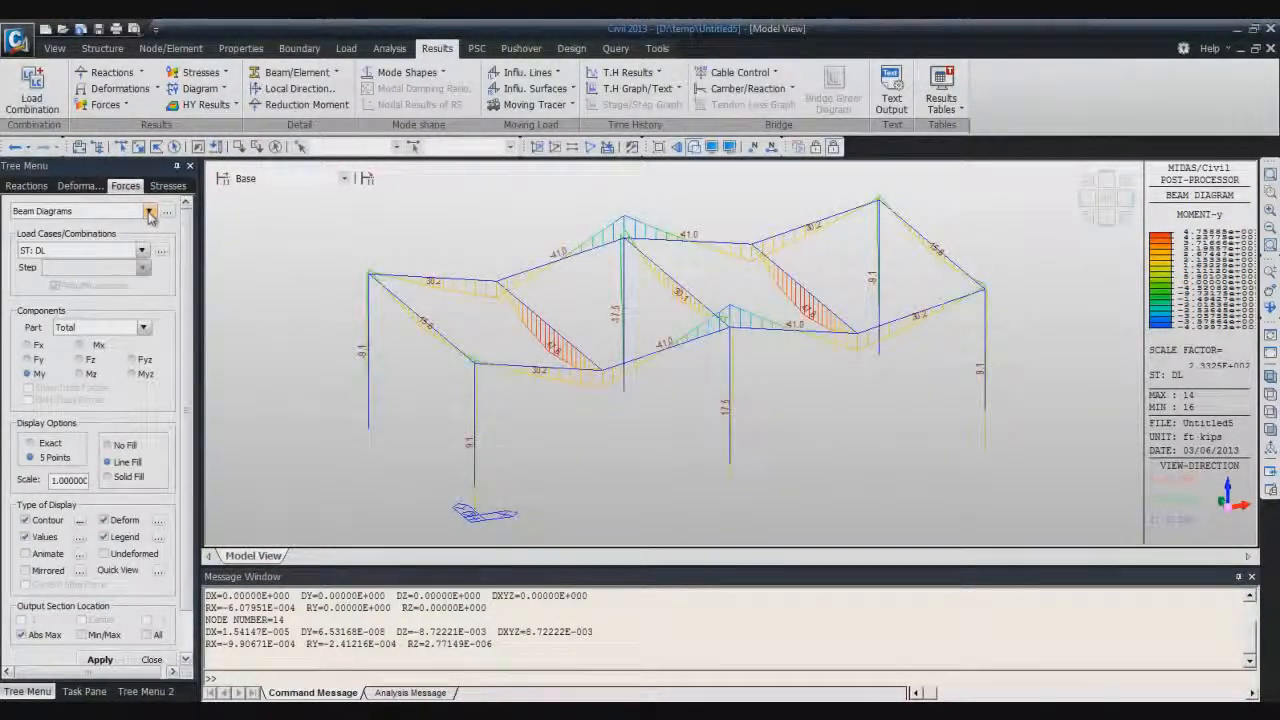
pyautogui.click(149, 212)
pyautogui.click(150, 216)
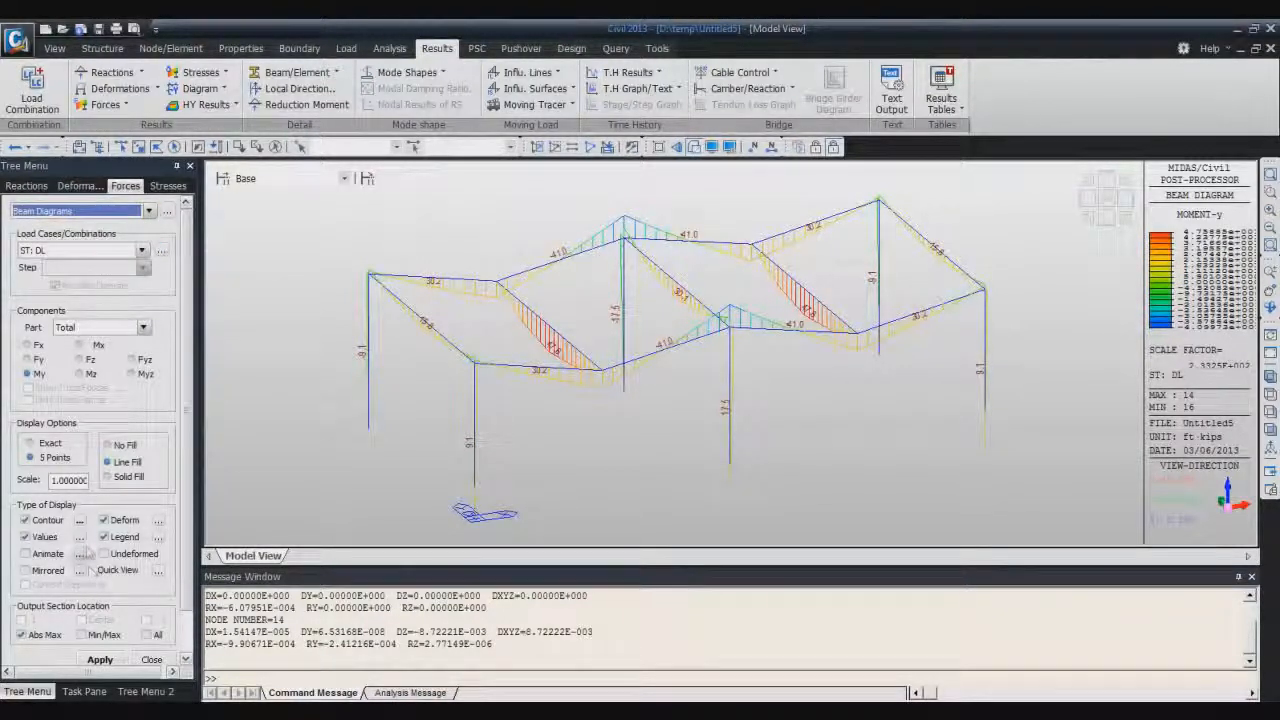
pyautogui.click(80, 539)
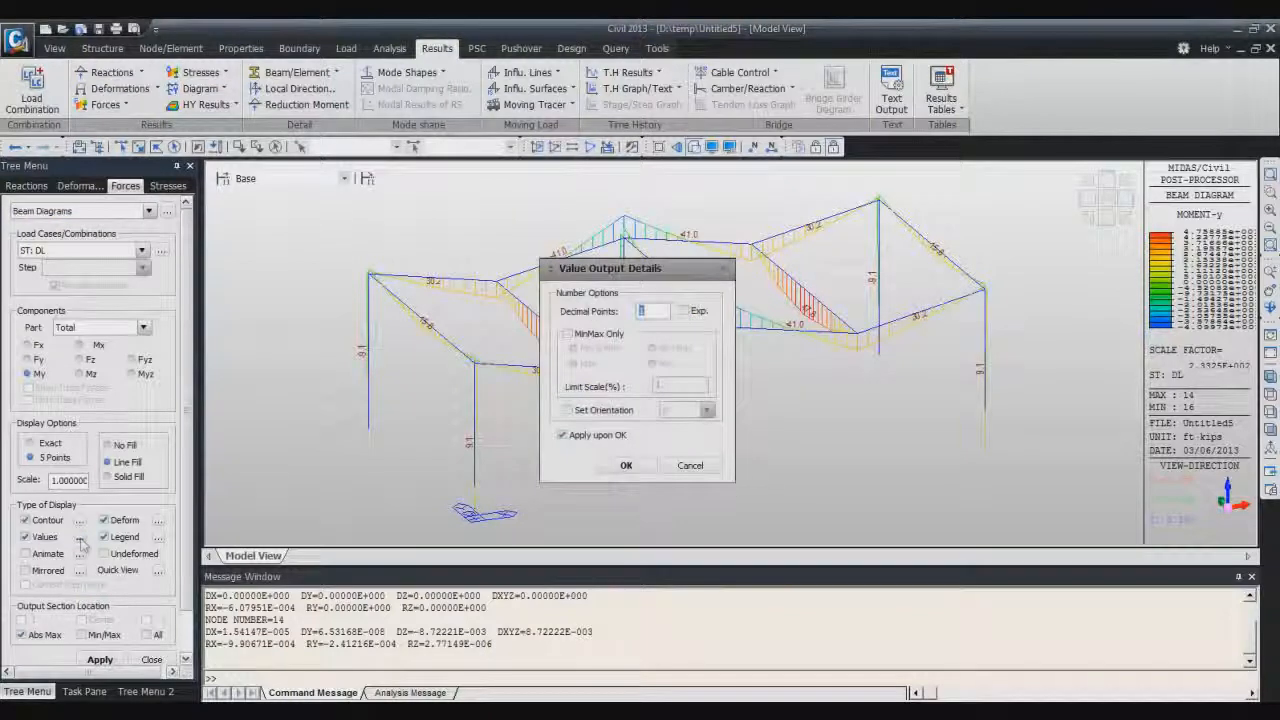
pyautogui.click(614, 472)
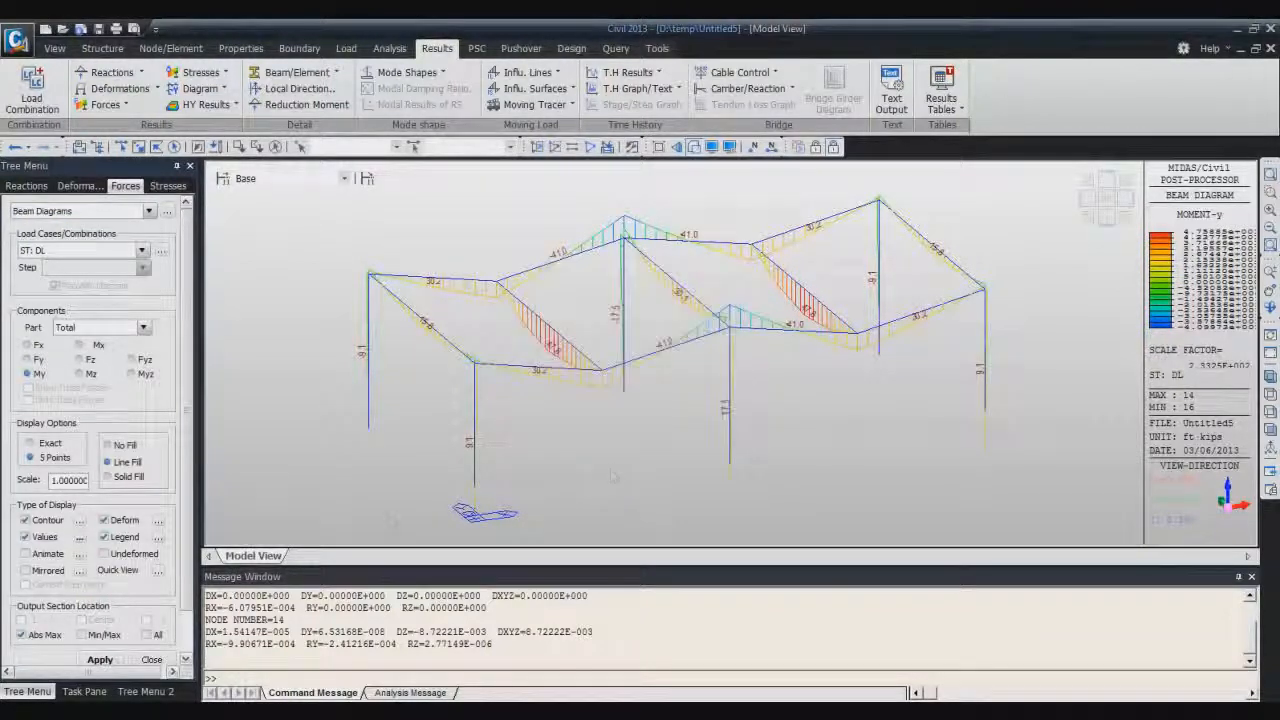
pyautogui.click(158, 520)
pyautogui.click(702, 441)
pyautogui.click(80, 521)
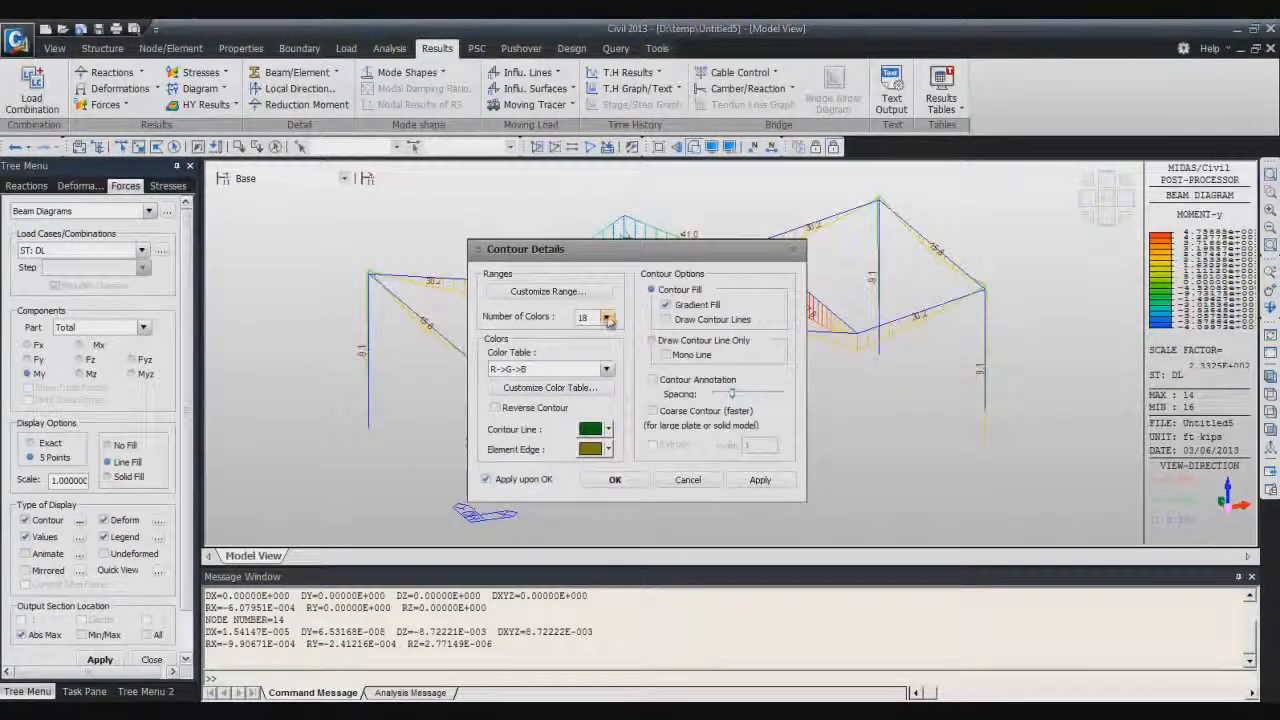
pyautogui.click(704, 482)
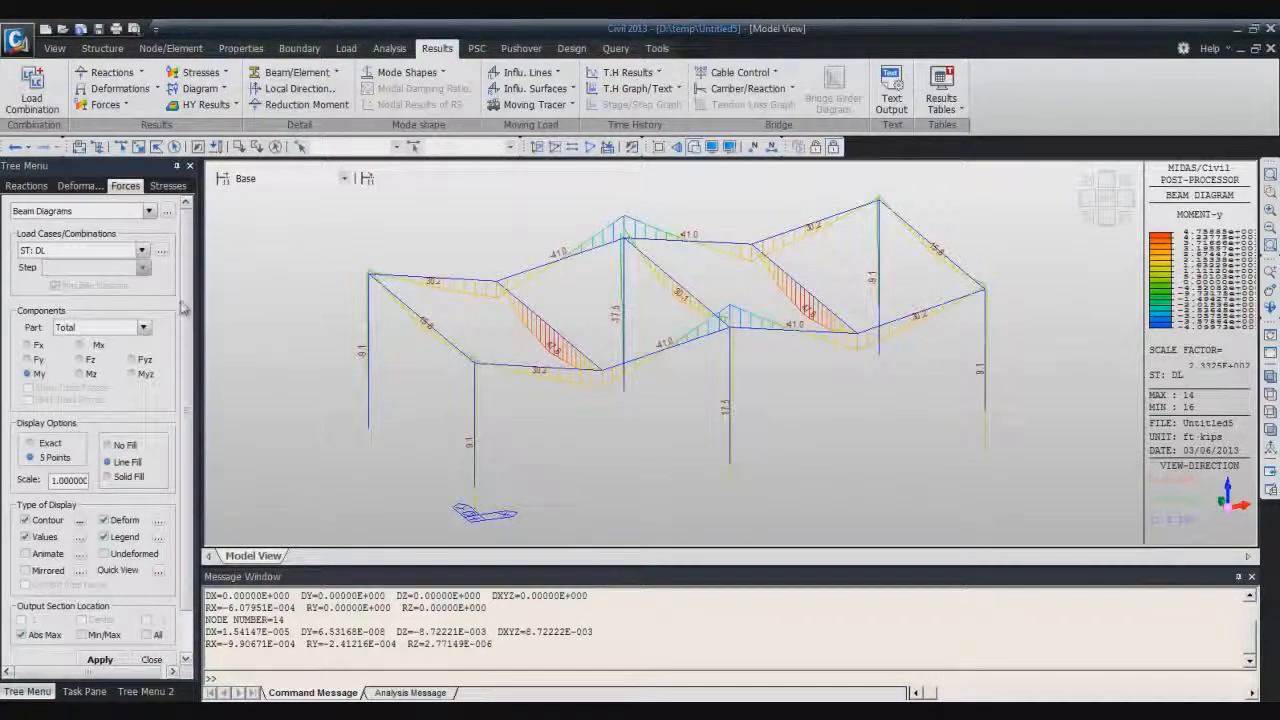
# Display the total My beam diagram for load case DL with exact curves, solid fill and a scale of 2
pyautogui.click(124, 106)
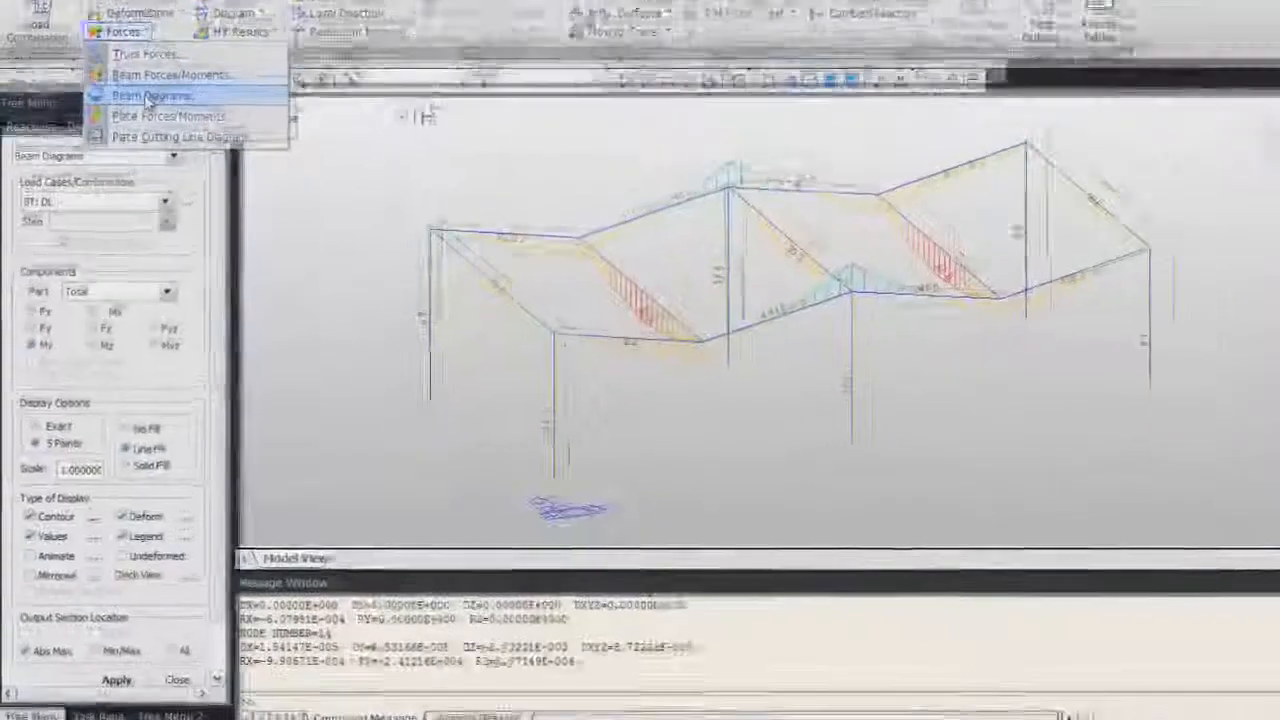
pyautogui.click(150, 95)
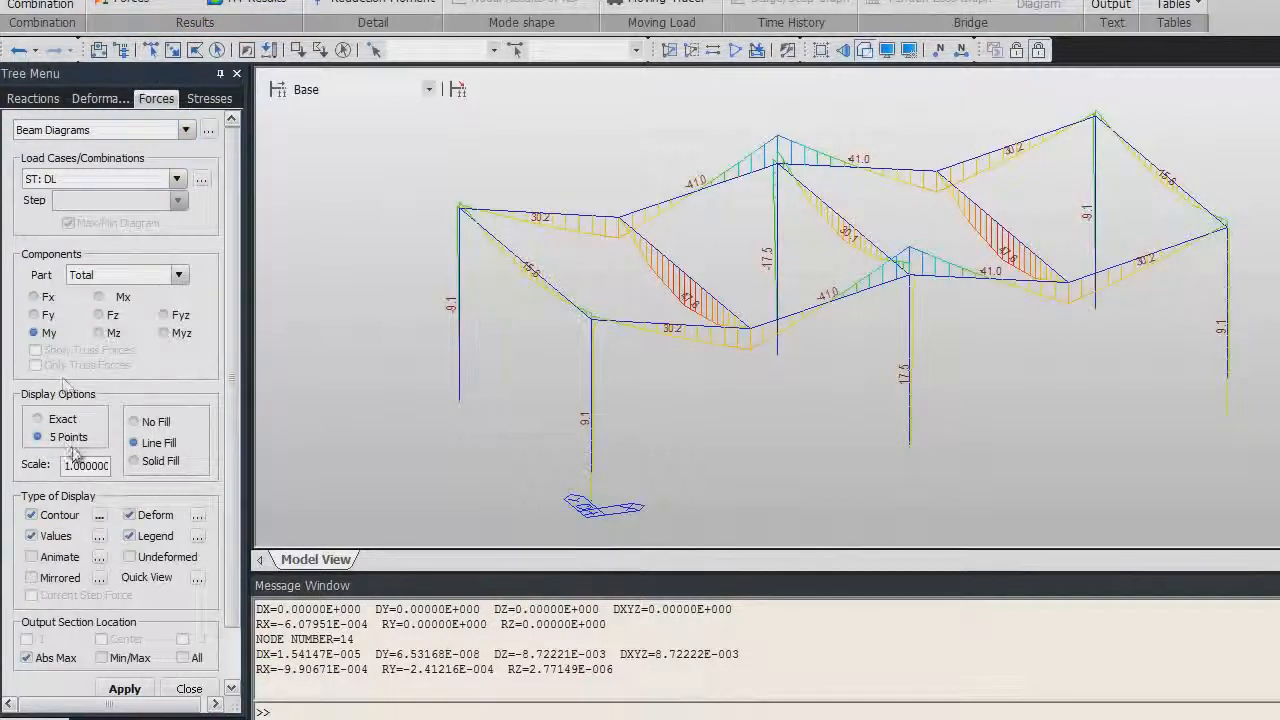
pyautogui.click(37, 420)
pyautogui.click(133, 462)
pyautogui.moveTo(69, 466); pyautogui.dragTo(52, 466)
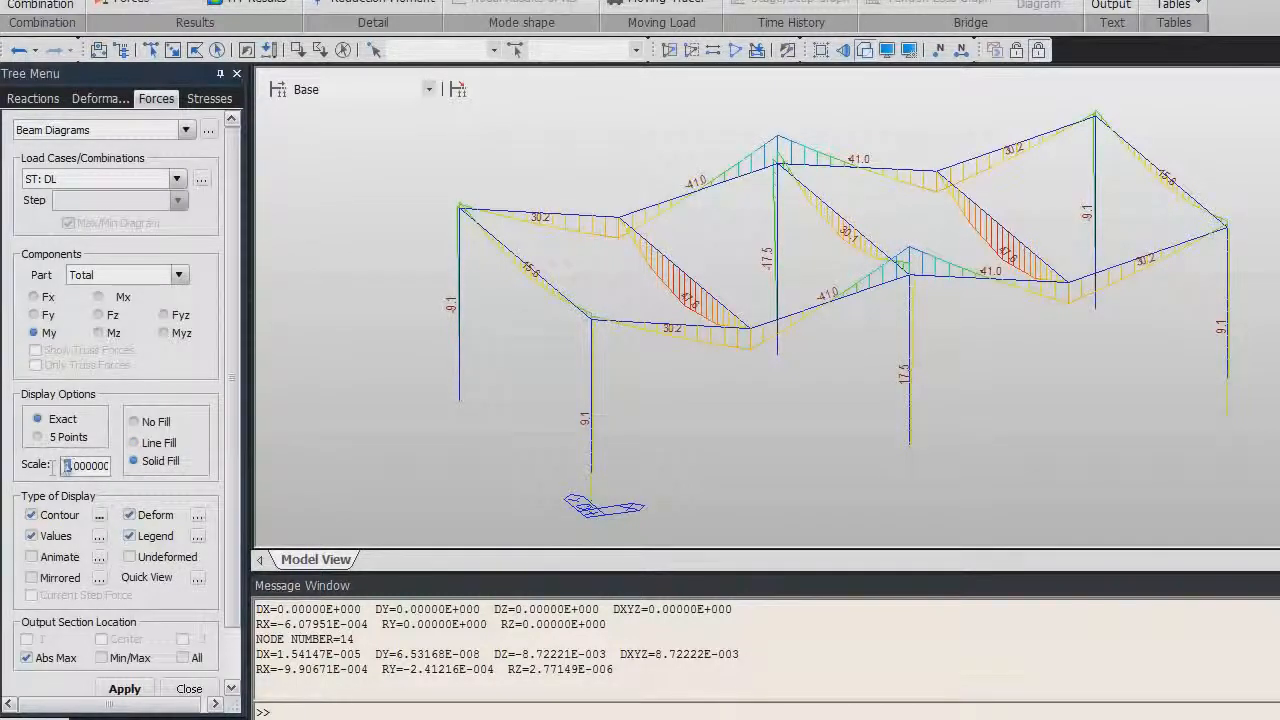
pyautogui.write('2')
pyautogui.click(124, 689)
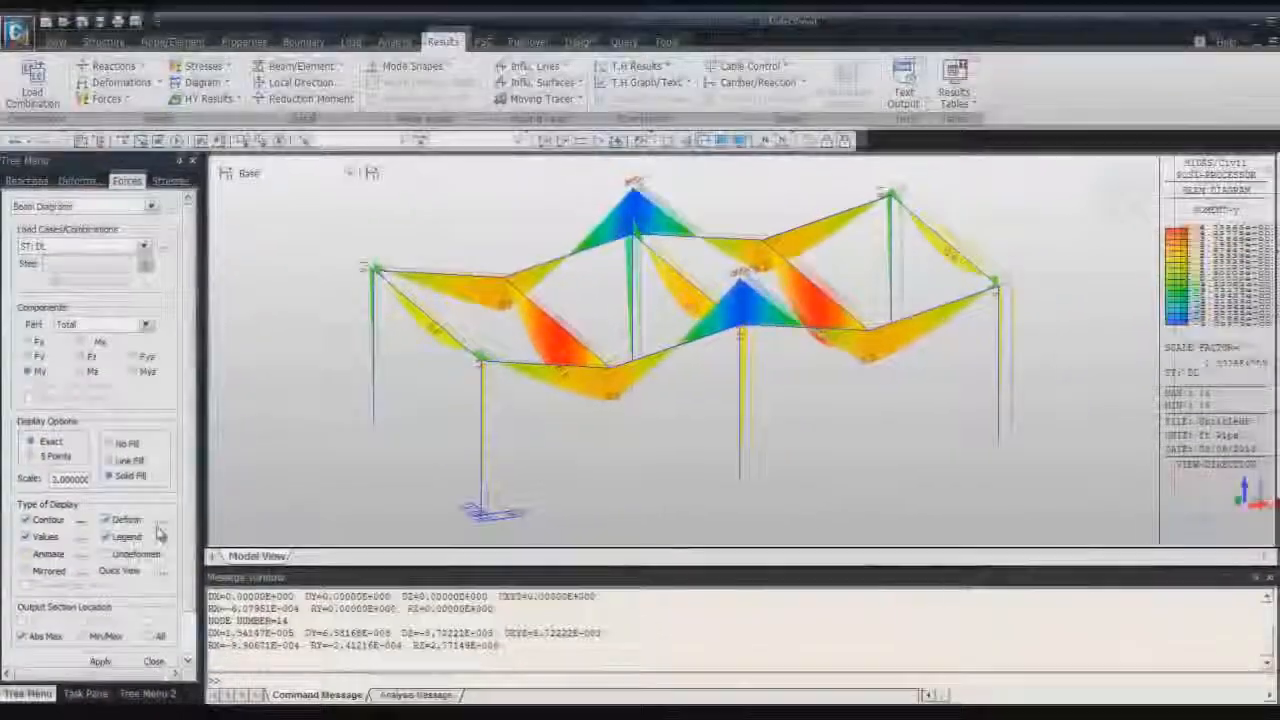
# Check the deformation details, then turn off the deformed shape in the beam diagram
pyautogui.click(191, 516)
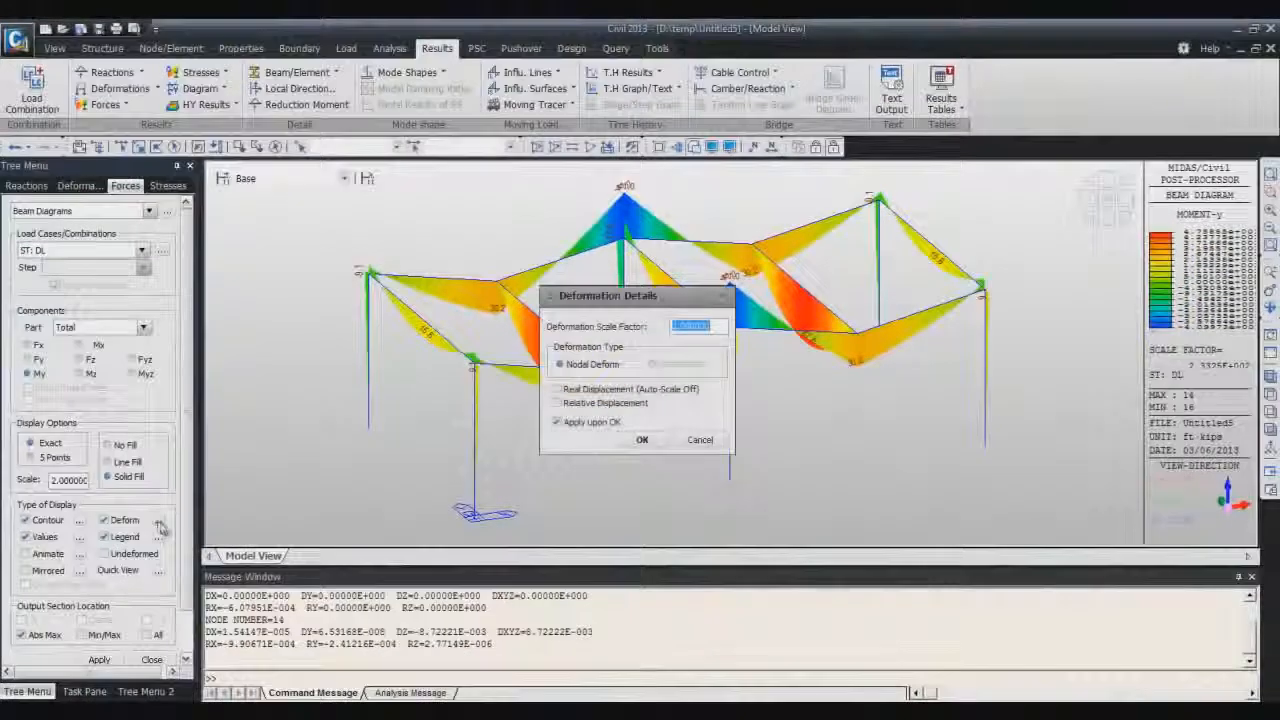
pyautogui.click(699, 440)
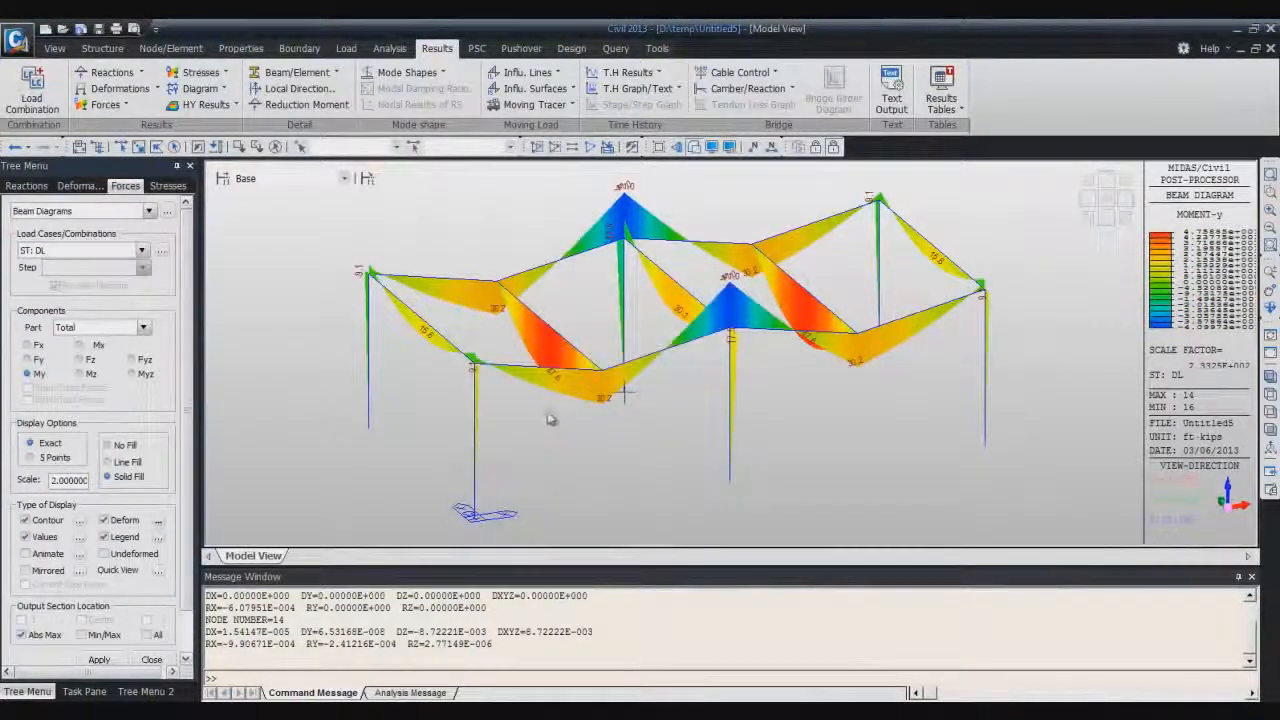
pyautogui.moveTo(570, 407)
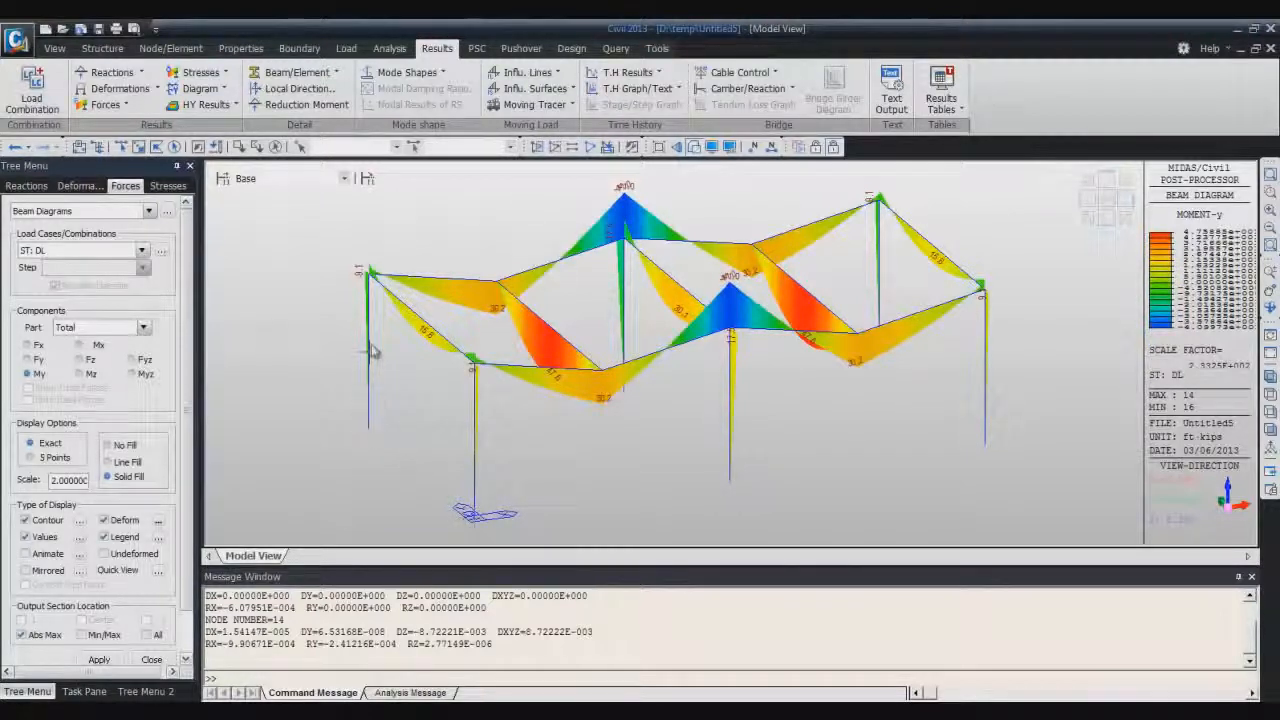
pyautogui.click(105, 521)
pyautogui.click(99, 659)
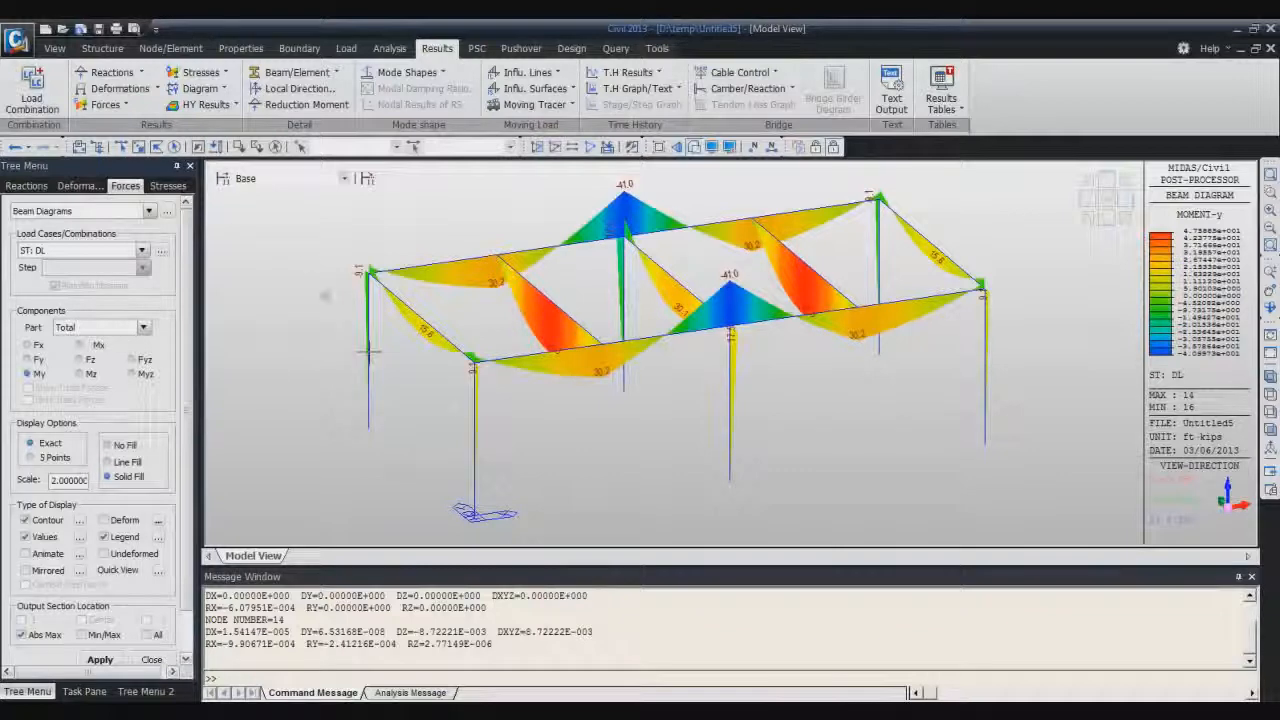
pyautogui.rightClick(299, 248)
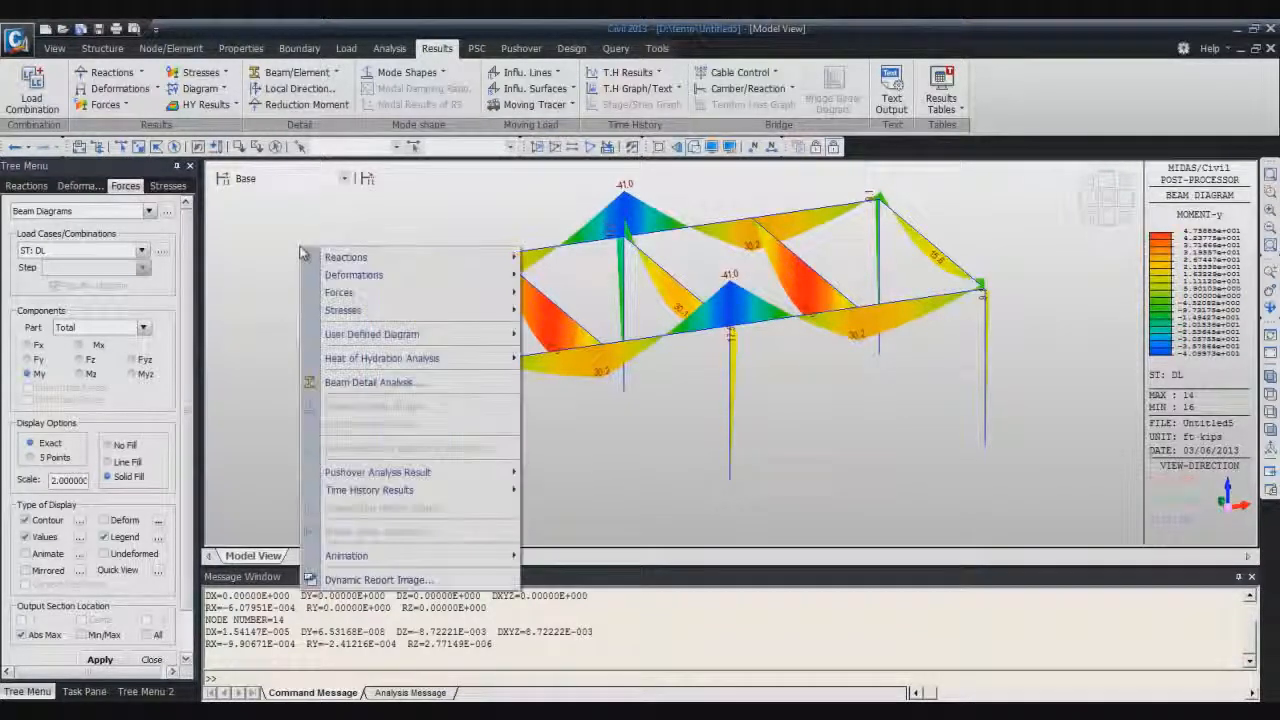
pyautogui.moveTo(369, 340)
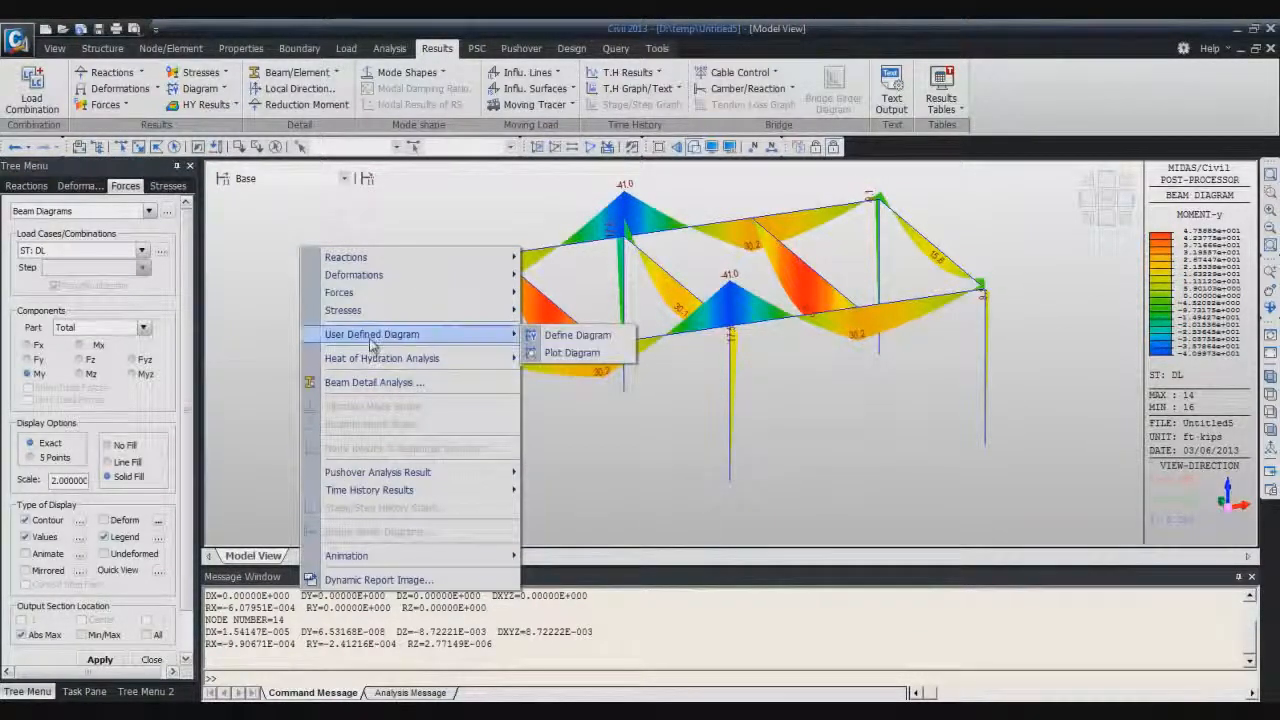
pyautogui.click(240, 360)
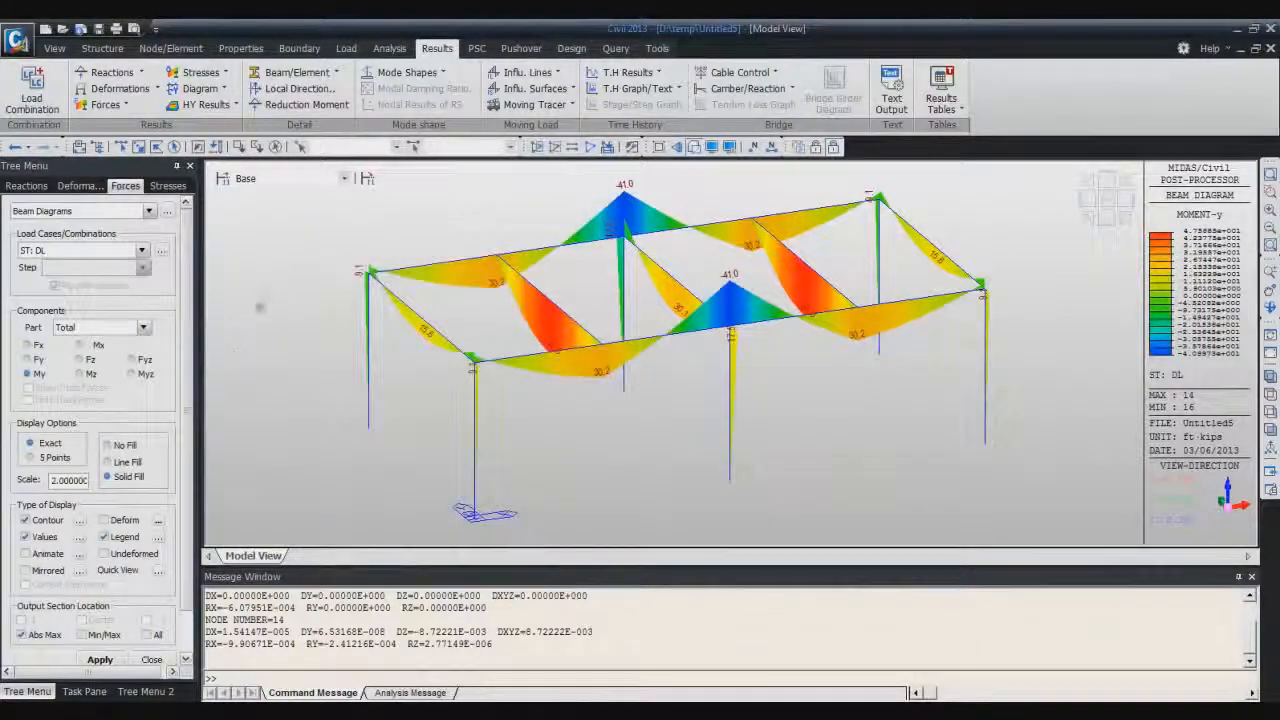
pyautogui.rightClick(290, 250)
pyautogui.click(265, 243)
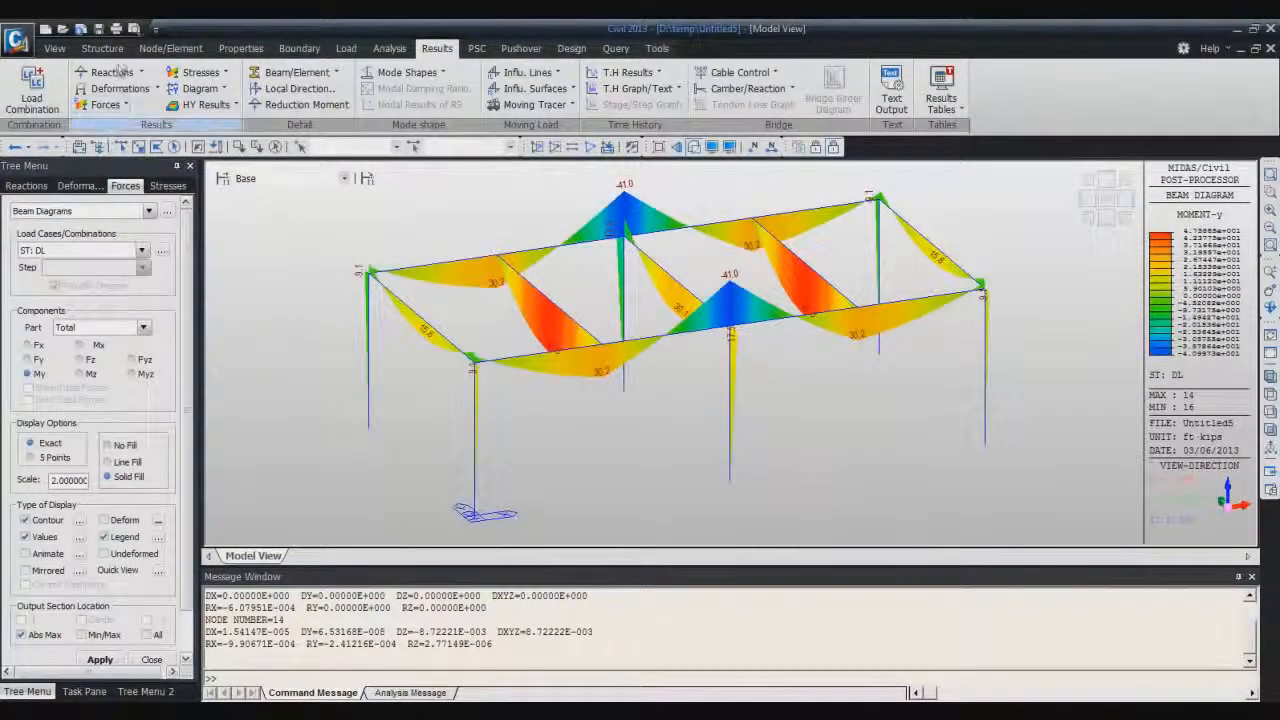
# Select the end frame lying in the YZ plane at X position 0 ft and activate only its elements
pyautogui.click(54, 48)
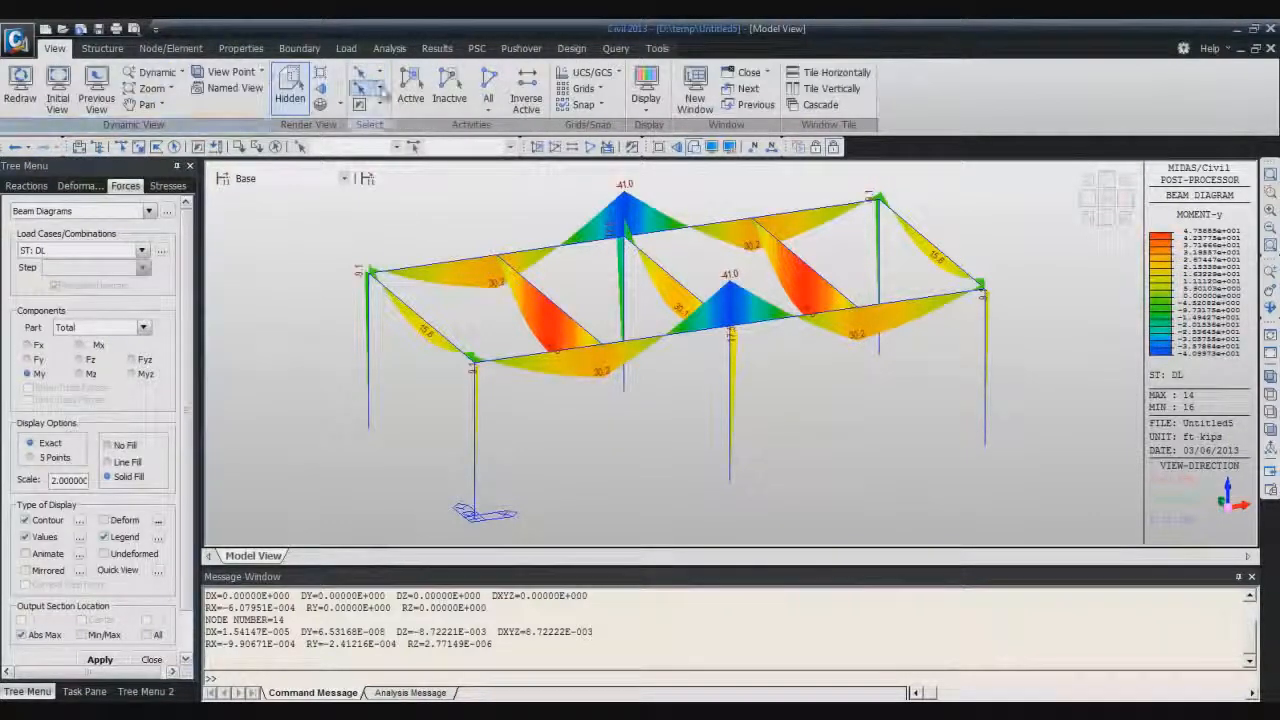
pyautogui.click(381, 90)
pyautogui.click(389, 178)
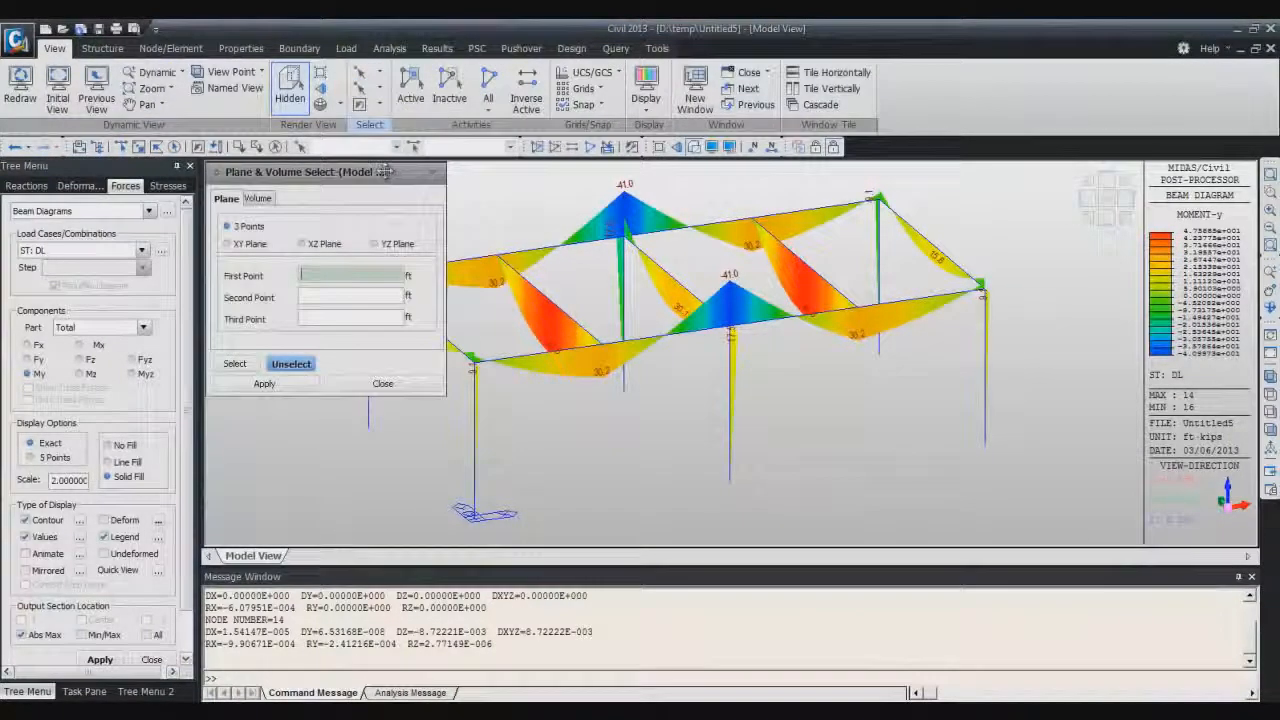
pyautogui.click(431, 171)
pyautogui.click(366, 74)
pyautogui.click(389, 179)
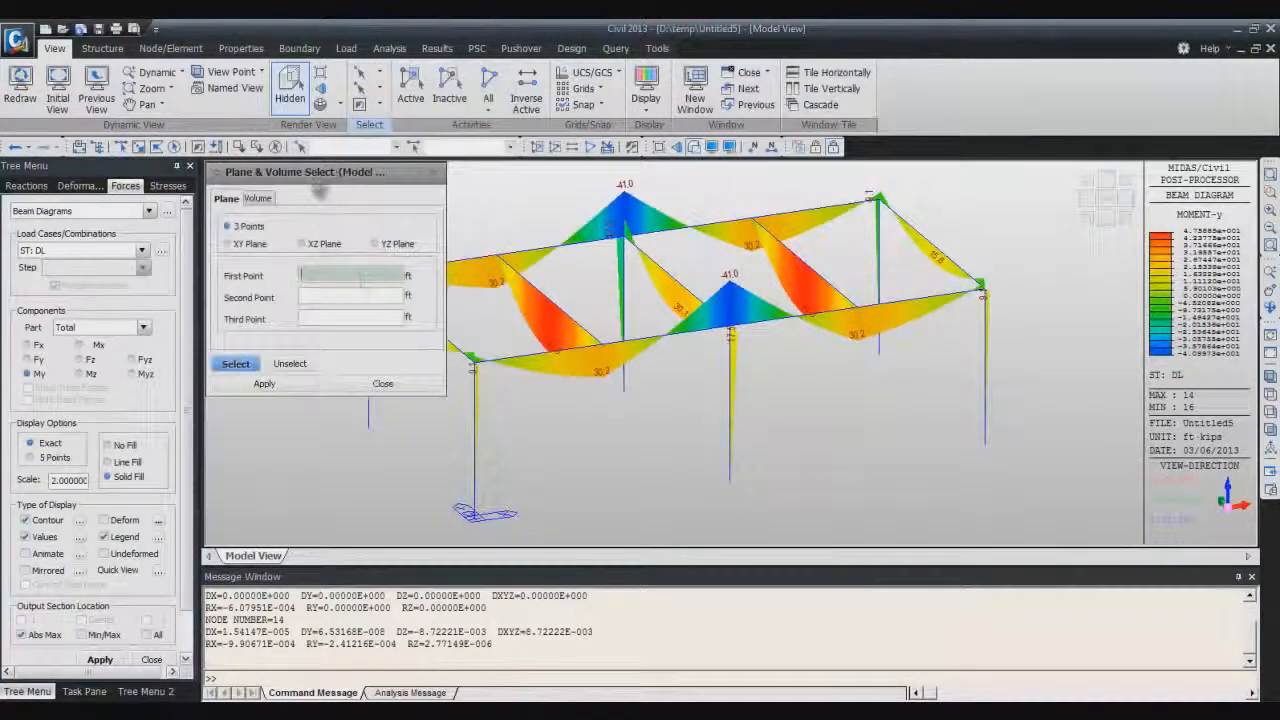
pyautogui.click(431, 172)
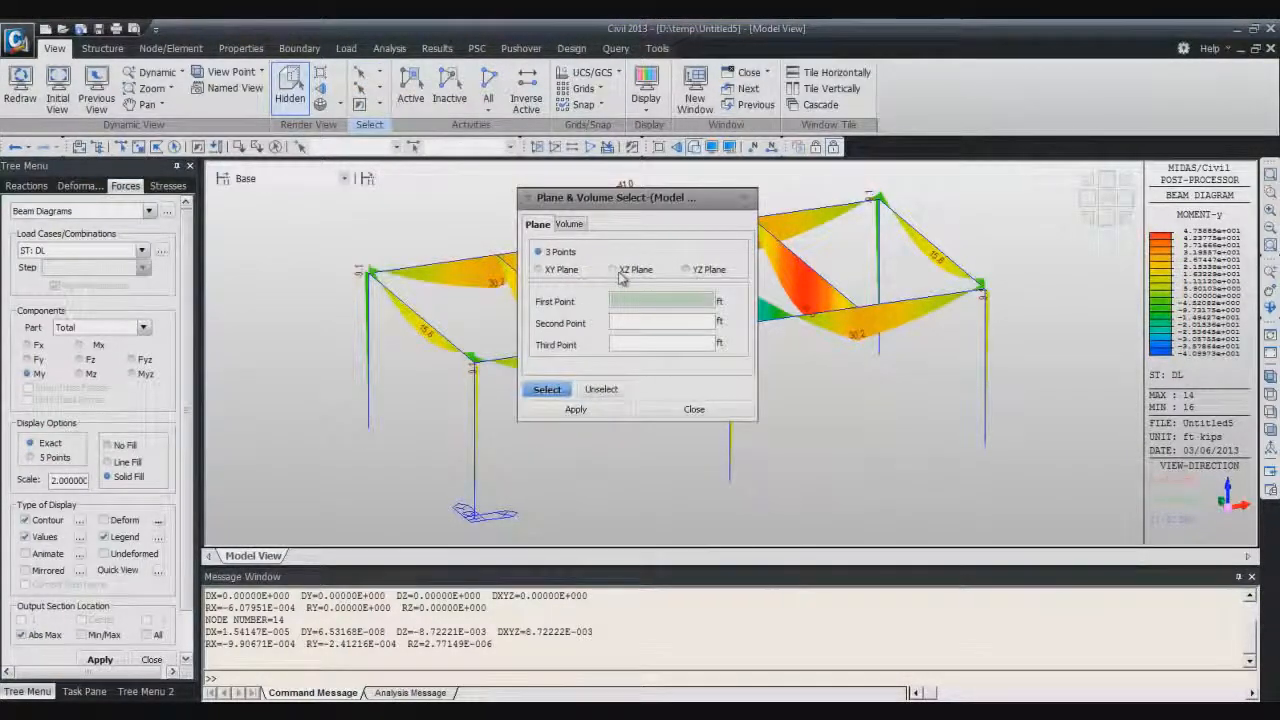
pyautogui.click(686, 271)
pyautogui.click(372, 277)
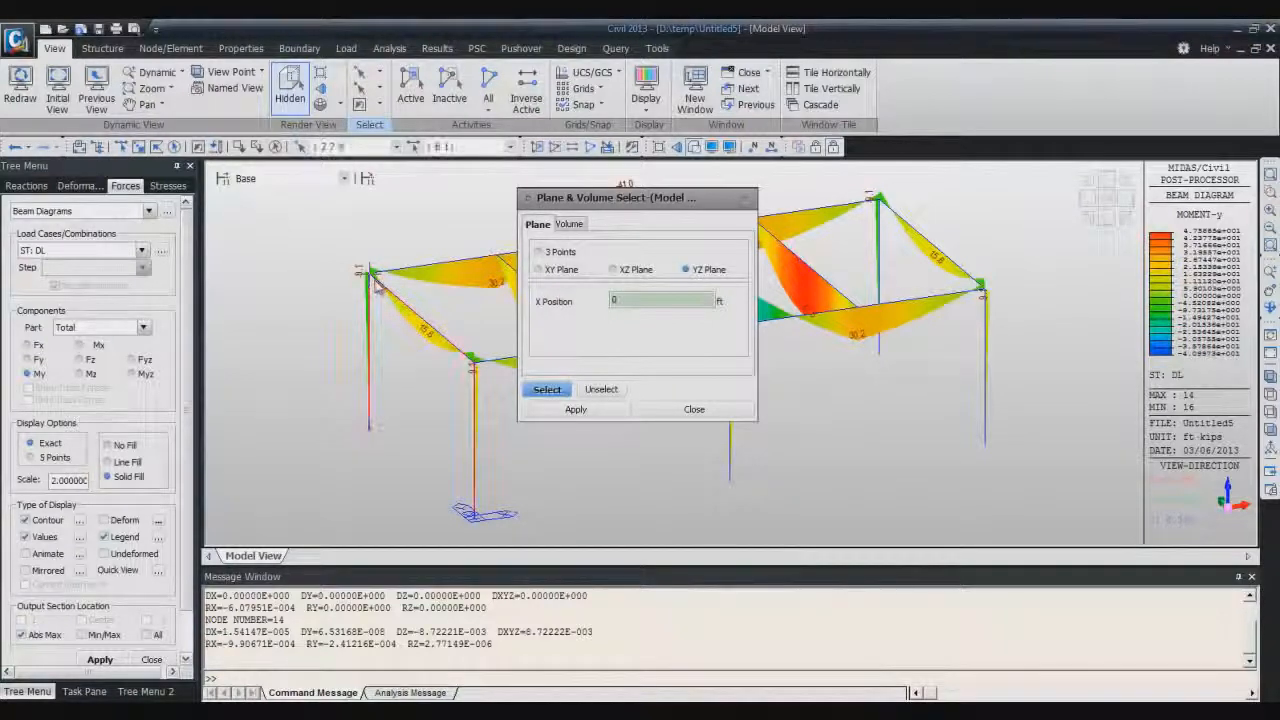
pyautogui.click(694, 409)
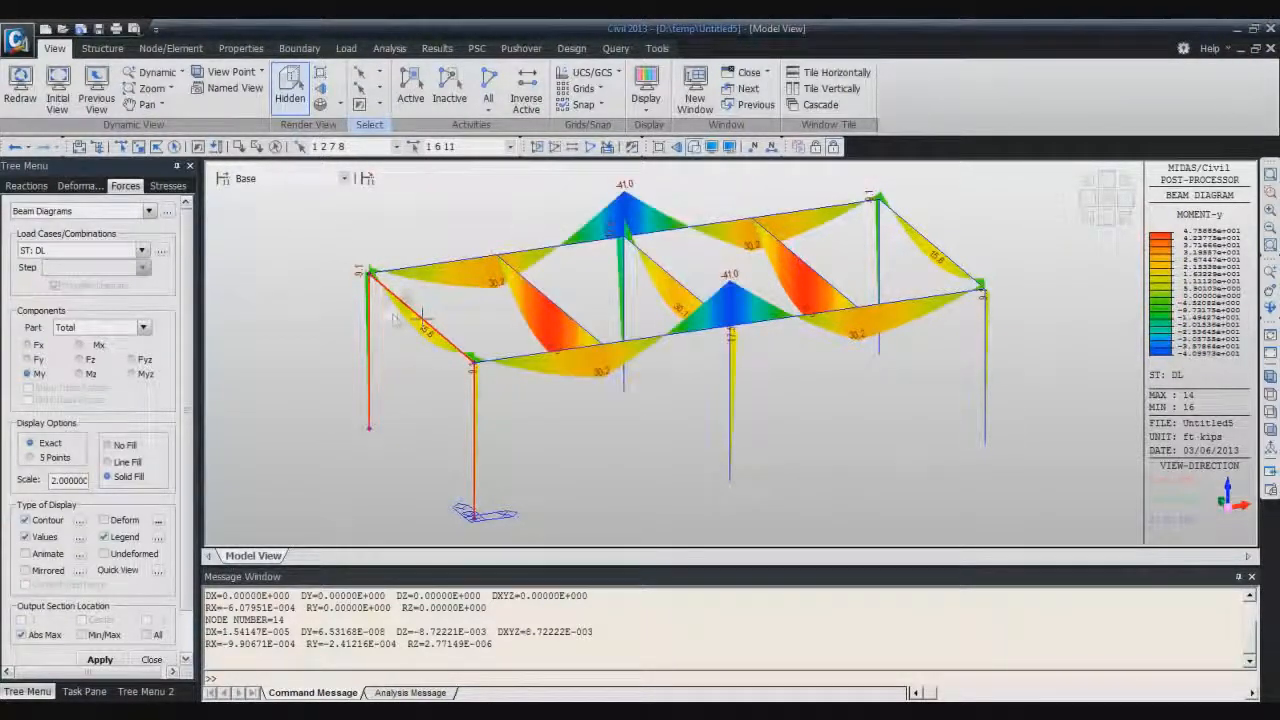
pyautogui.click(411, 86)
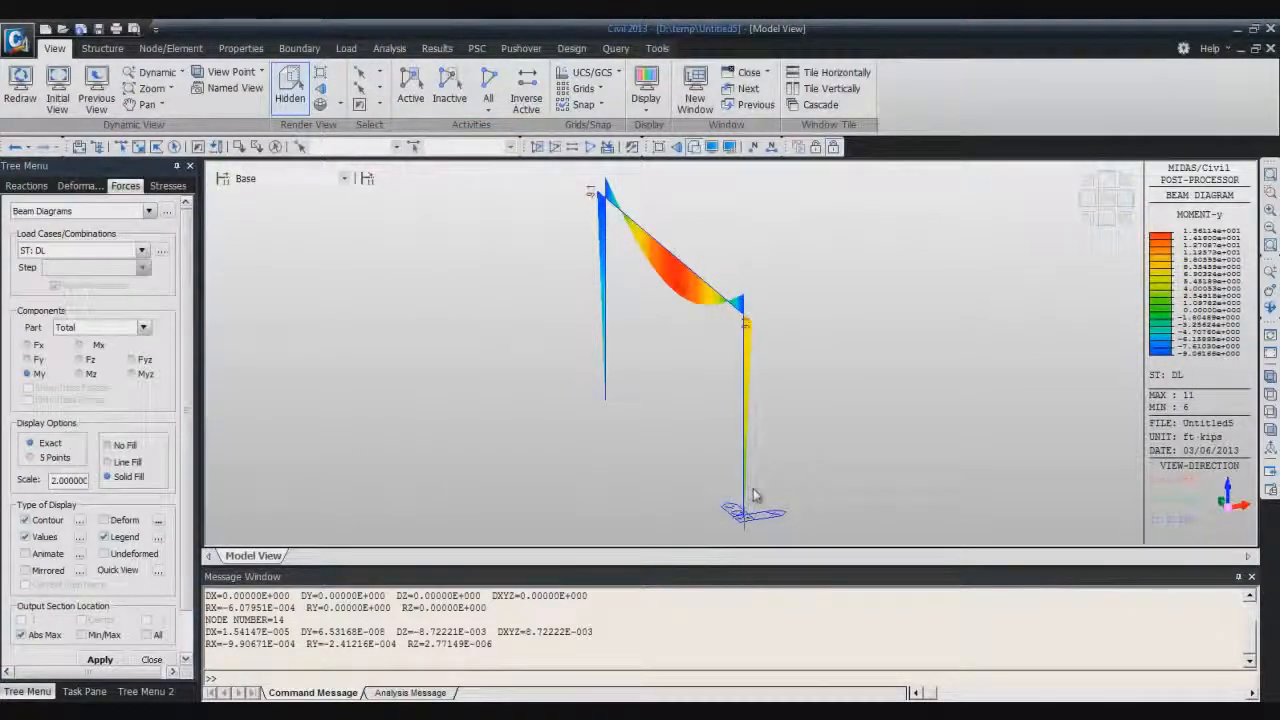
# Give the isolated end frame's My diagram a line fill and show values at all output section locations
pyautogui.moveTo(1110, 230); pyautogui.dragTo(1117, 194)
pyautogui.click(1120, 195)
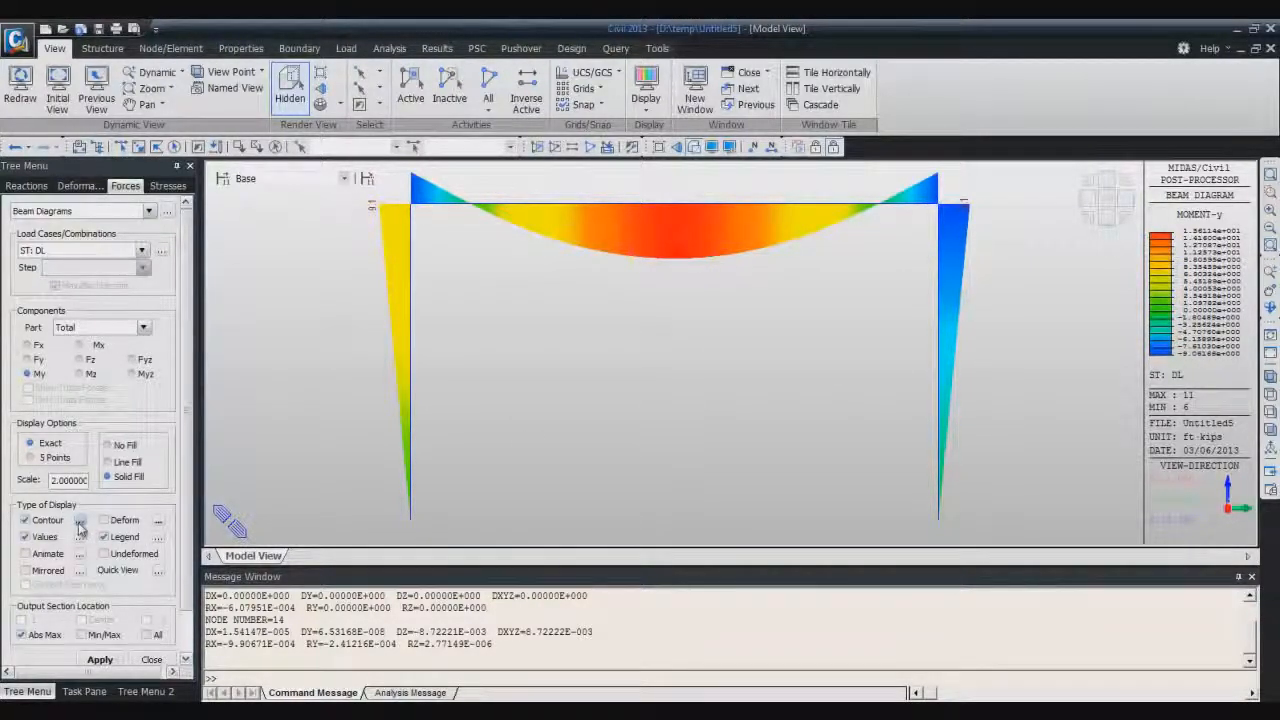
pyautogui.click(106, 462)
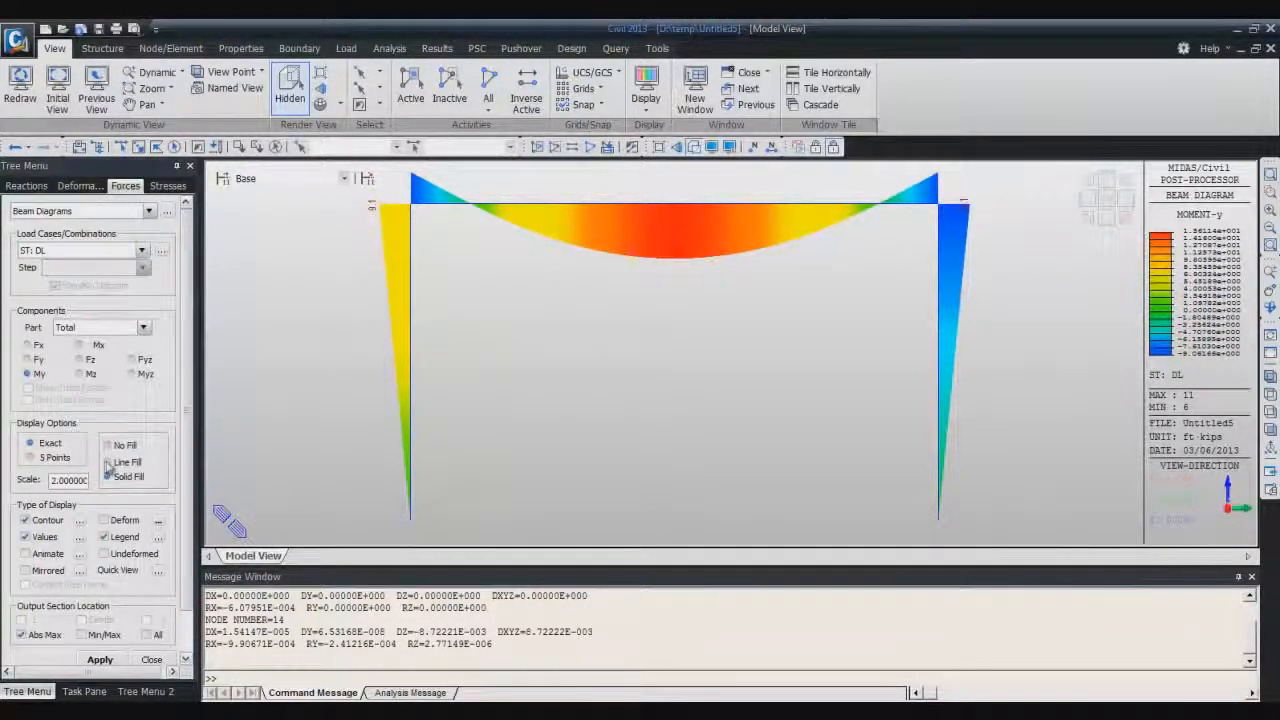
pyautogui.click(100, 660)
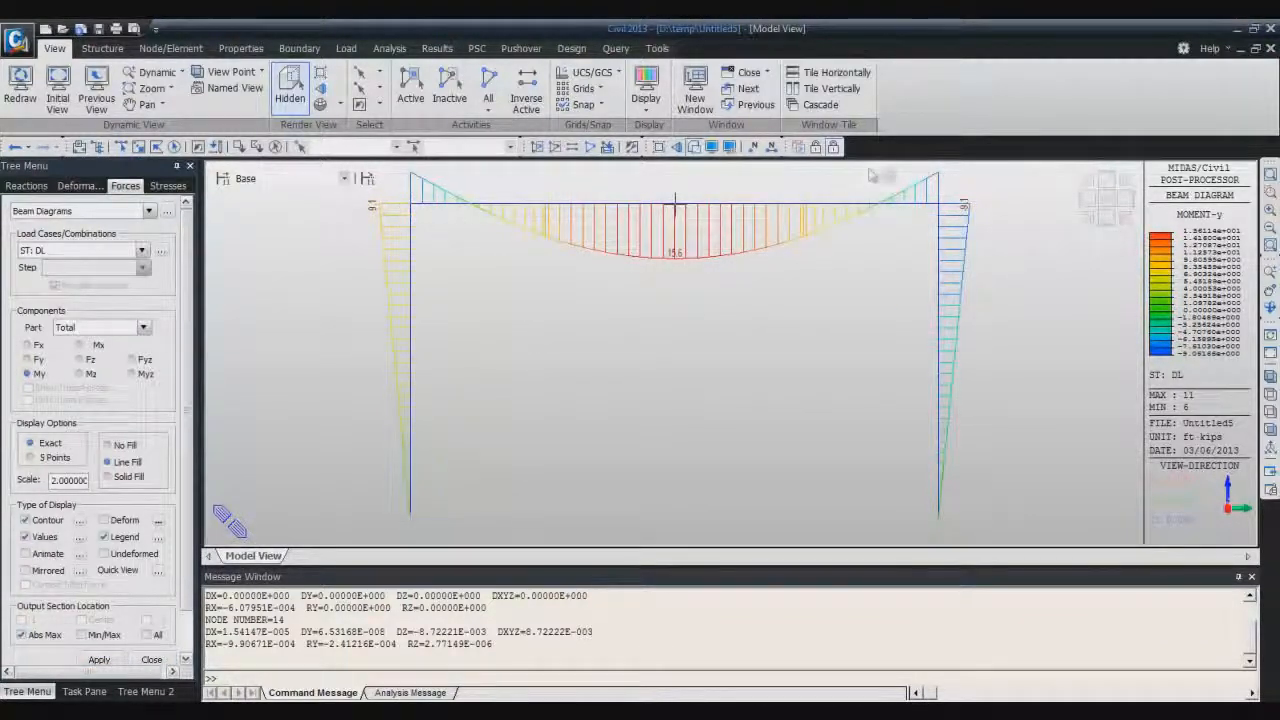
pyautogui.click(148, 635)
pyautogui.click(99, 660)
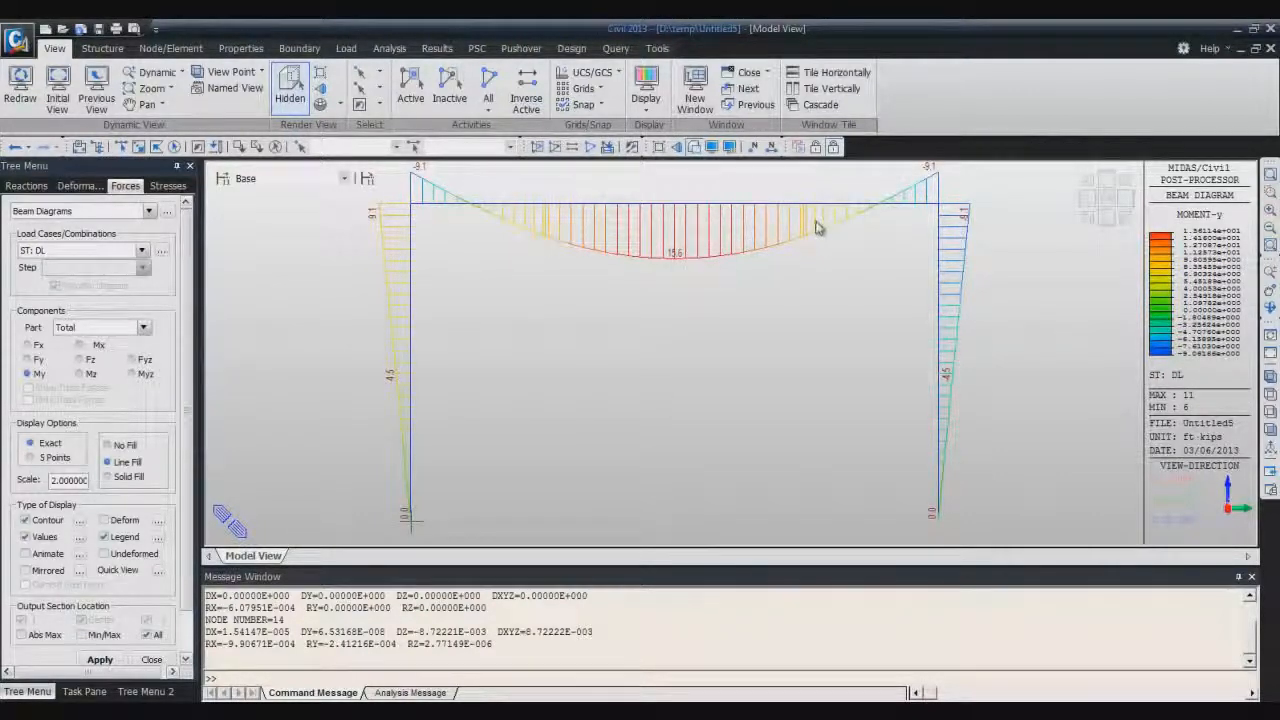
# Reactivate all elements of the steel frame and show the whole model's My diagram in an isometric view
pyautogui.click(490, 84)
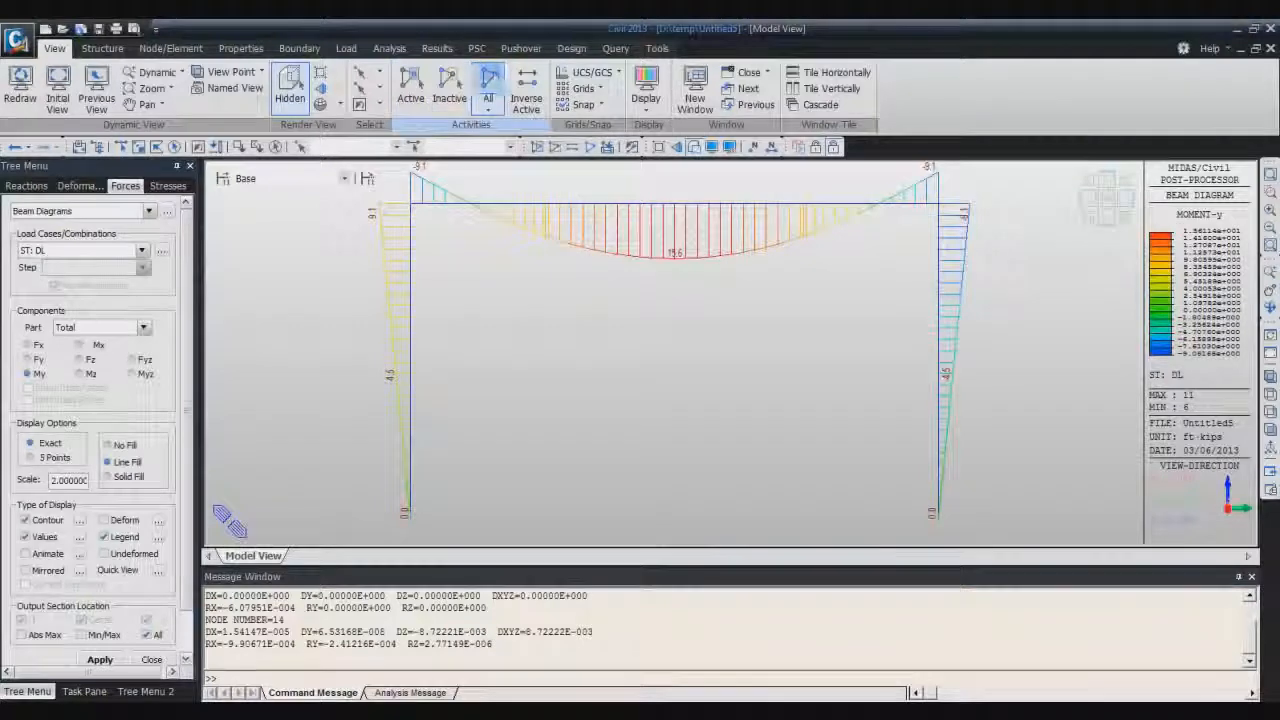
pyautogui.click(1269, 378)
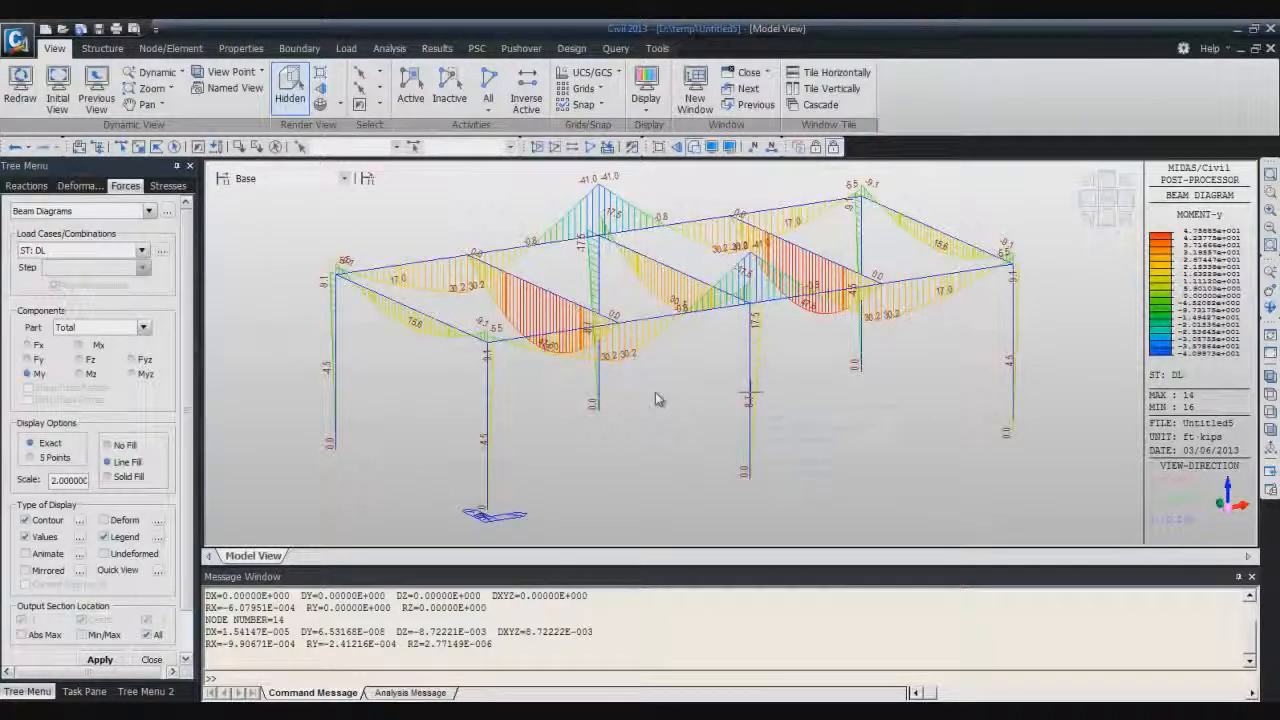
pyautogui.moveTo(750, 392)
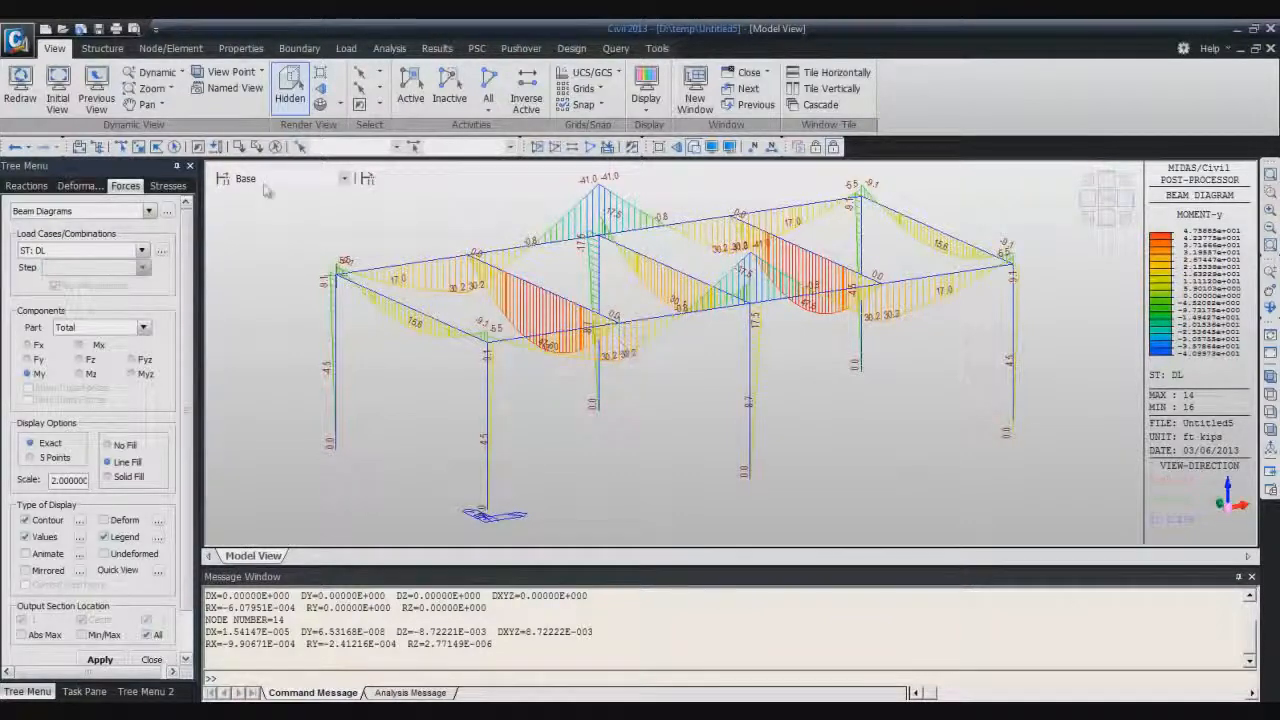
# Display the total combined beam stresses for load case DL, using the maximum axial-plus-moment value with contour, values and legend
pyautogui.click(436, 48)
pyautogui.click(222, 73)
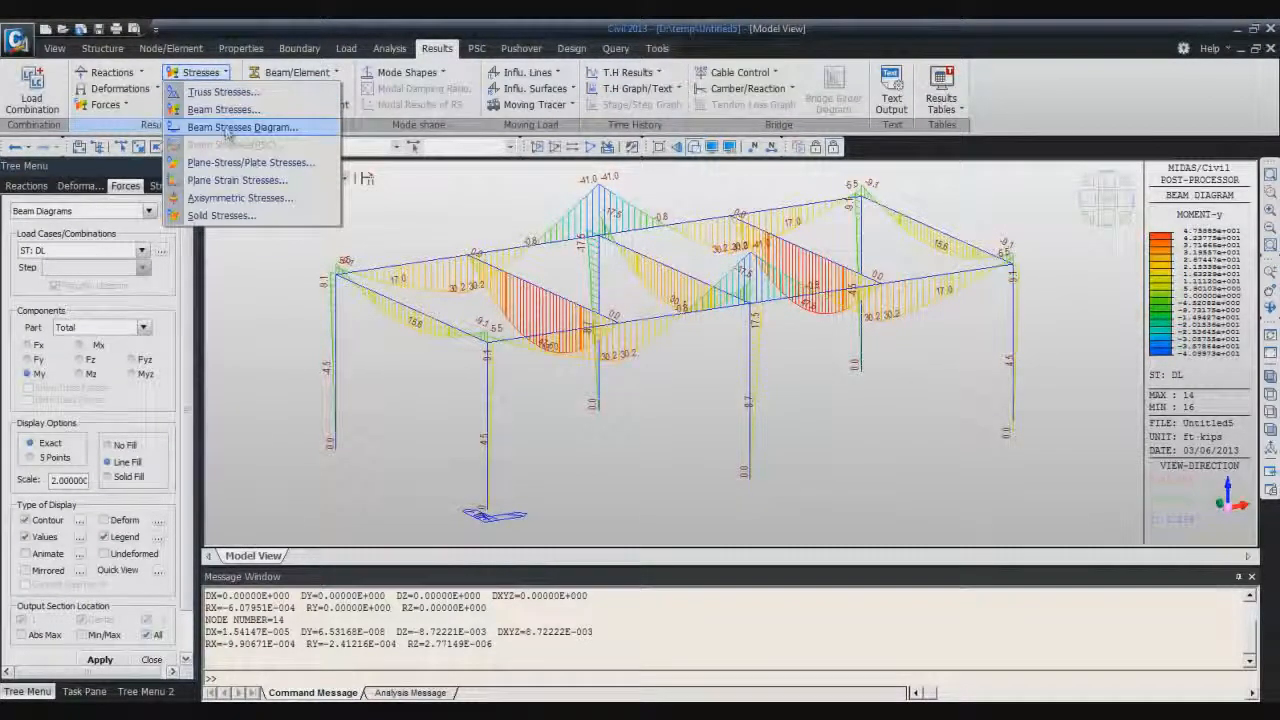
pyautogui.click(222, 109)
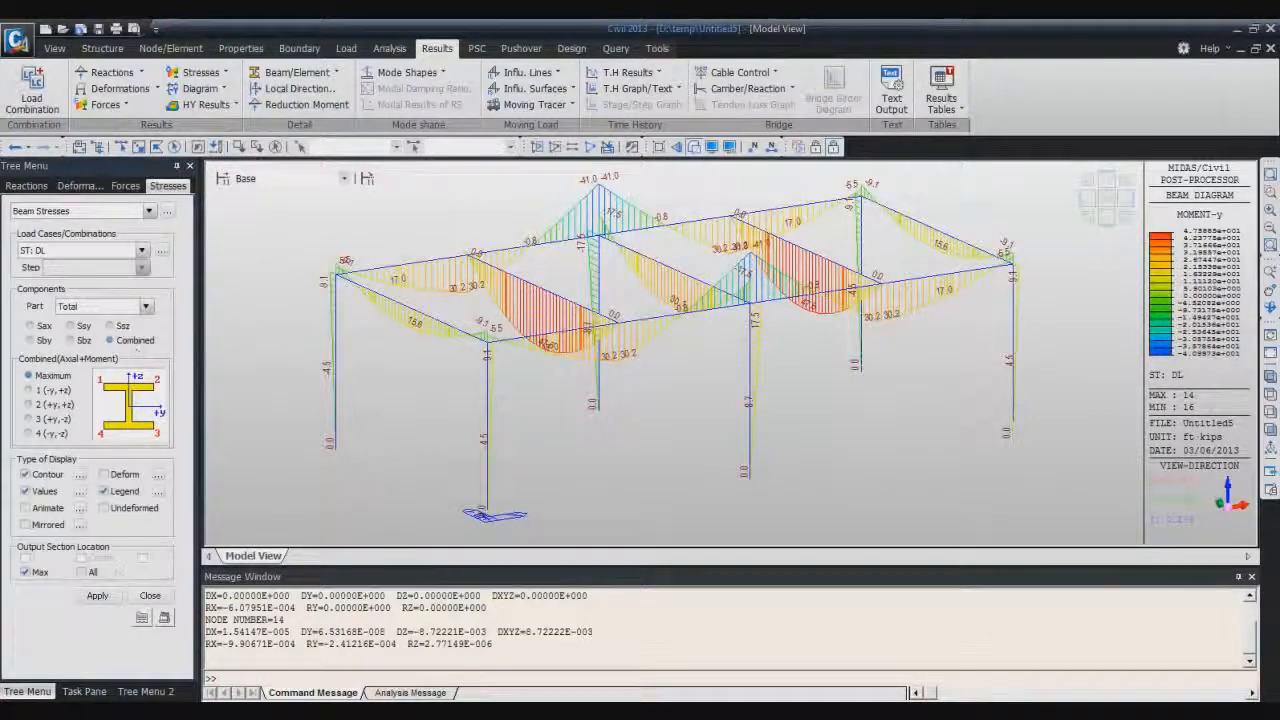
pyautogui.click(100, 598)
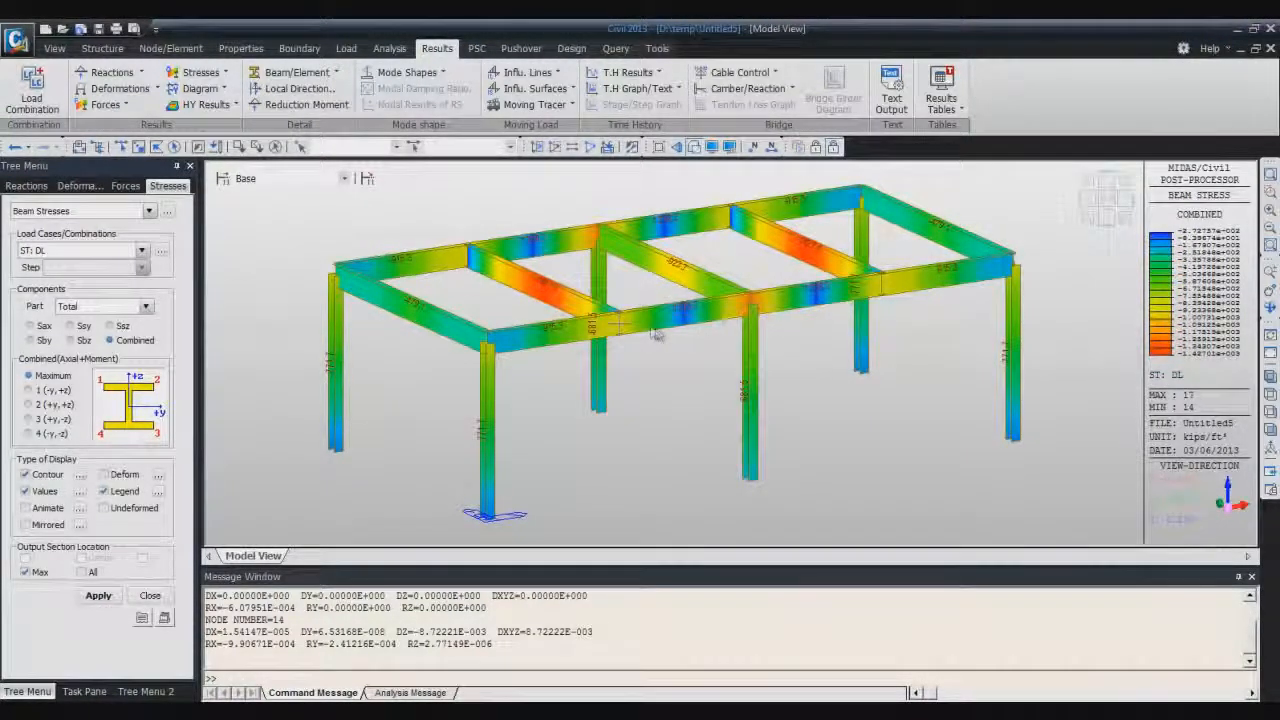
pyautogui.keyDown('ctrl'); pyautogui.moveTo(628, 400); pyautogui.dragTo(669, 378, button='middle'); pyautogui.keyUp('ctrl')
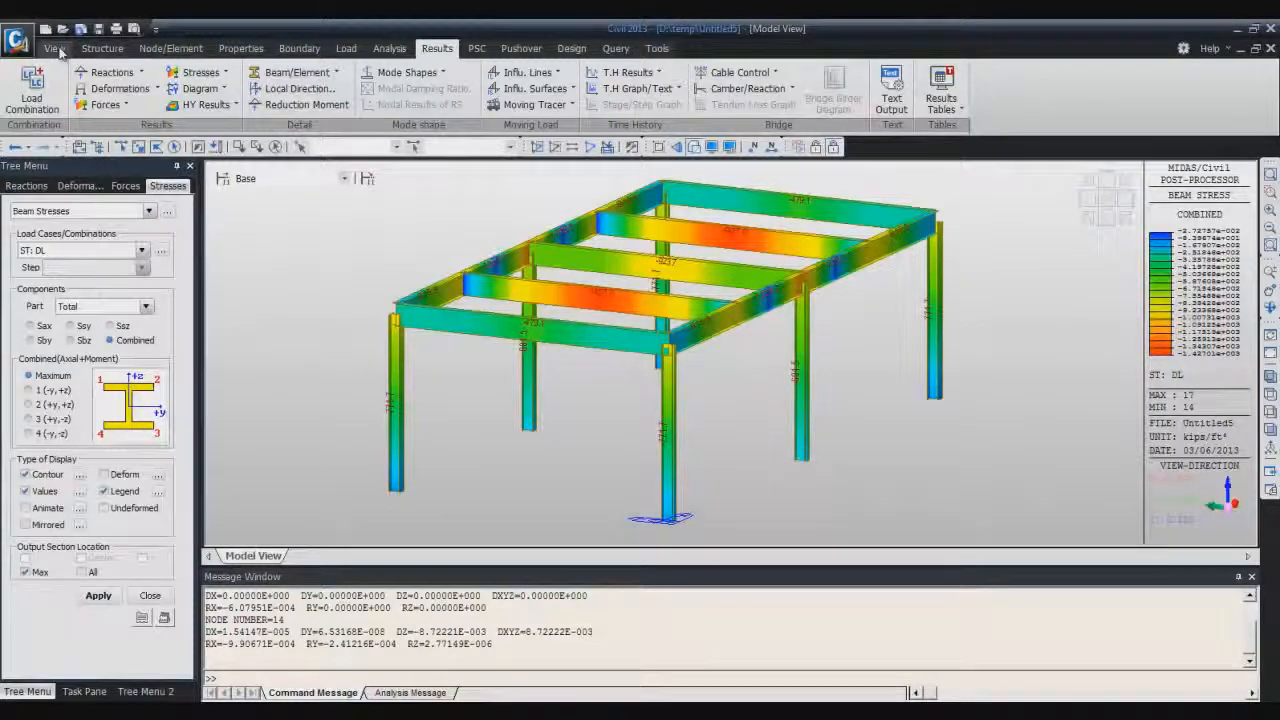
# Examine the beam stress contours on the frame and its corner joint in the rendered view, then leave that view
pyautogui.click(56, 49)
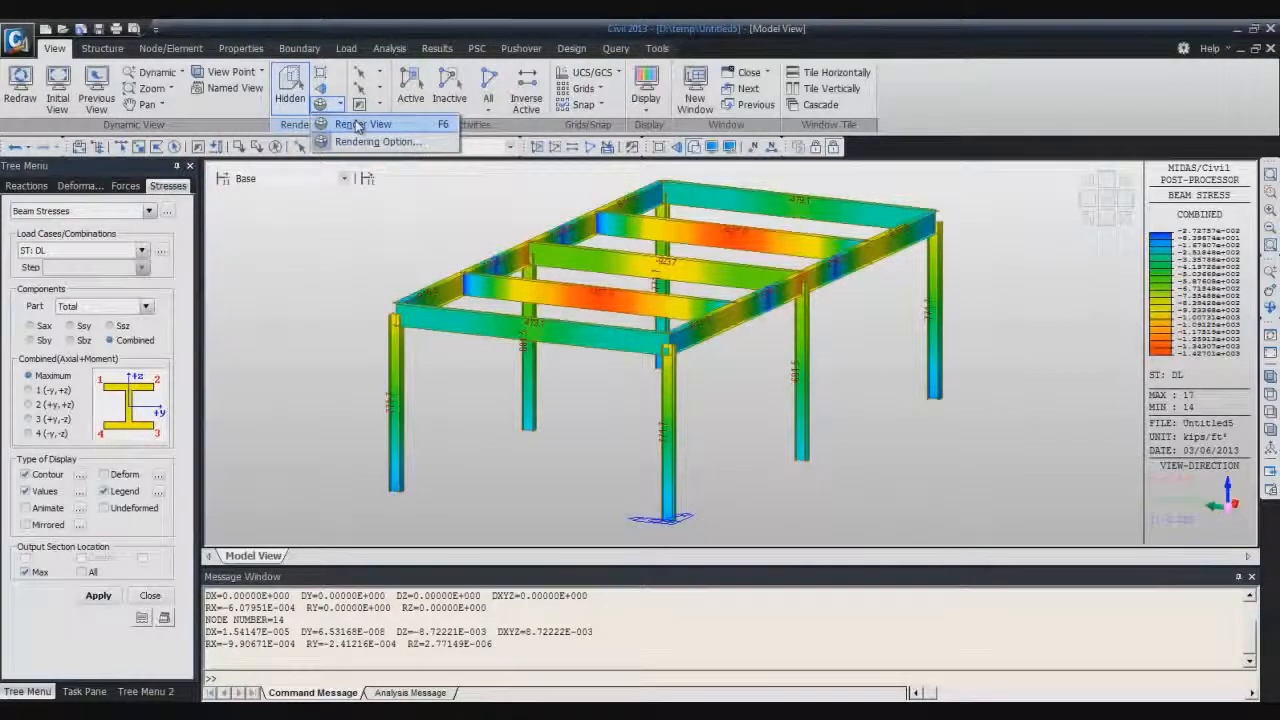
pyautogui.click(357, 125)
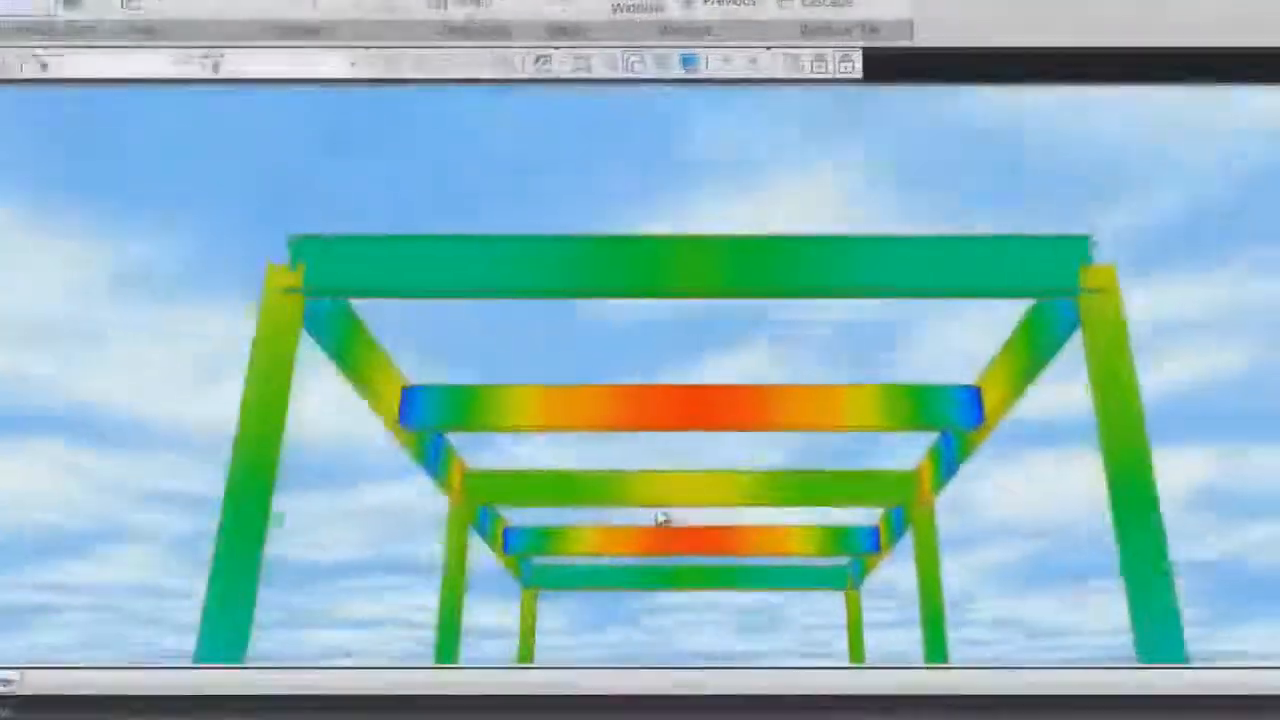
pyautogui.moveTo(657, 514); pyautogui.dragTo(768, 341)
pyautogui.moveTo(785, 284)
pyautogui.mouseDown()
pyautogui.moveTo(809, 420)
pyautogui.moveTo(691, 406)
pyautogui.moveTo(937, 597)
pyautogui.moveTo(838, 312)
pyautogui.moveTo(765, 278)
pyautogui.mouseUp()
pyautogui.moveTo(524, 350); pyautogui.dragTo(786, 227)
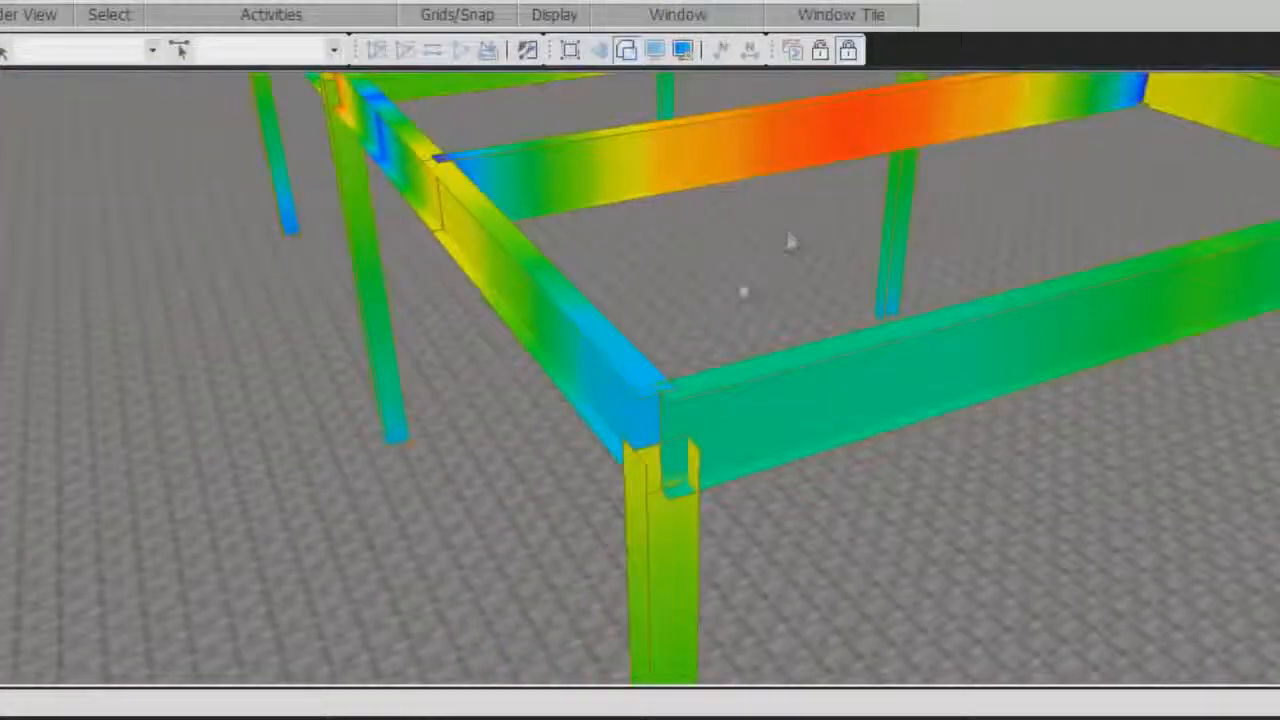
pyautogui.moveTo(697, 323); pyautogui.dragTo(814, 423)
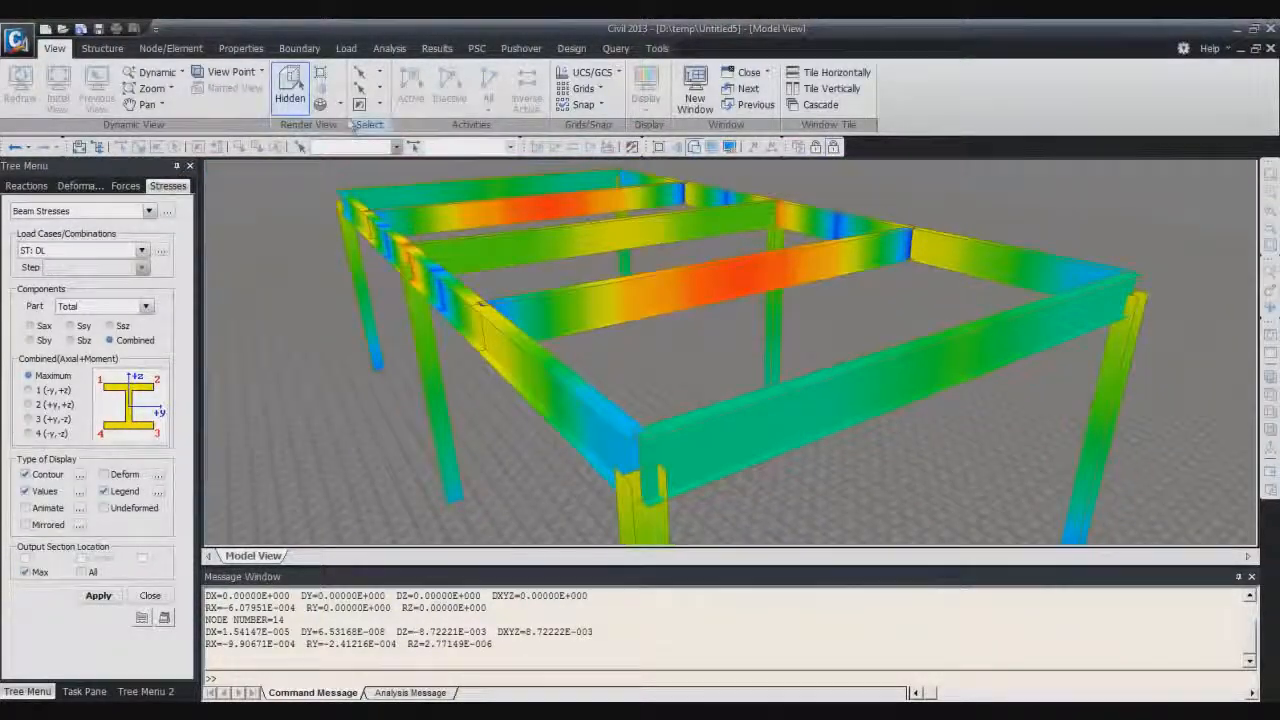
pyautogui.click(338, 104)
pyautogui.click(341, 127)
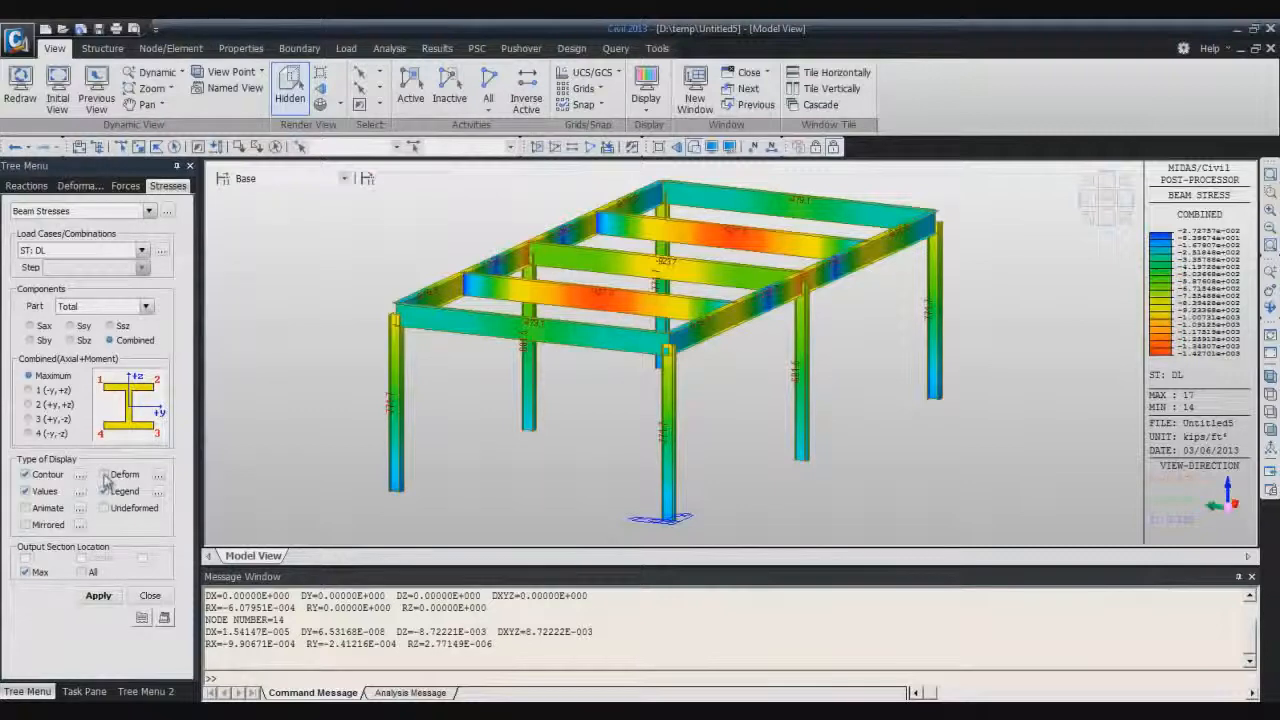
# Add the nodal deformed shape to the DL beam stress plot and generate and play its animation
pyautogui.click(157, 476)
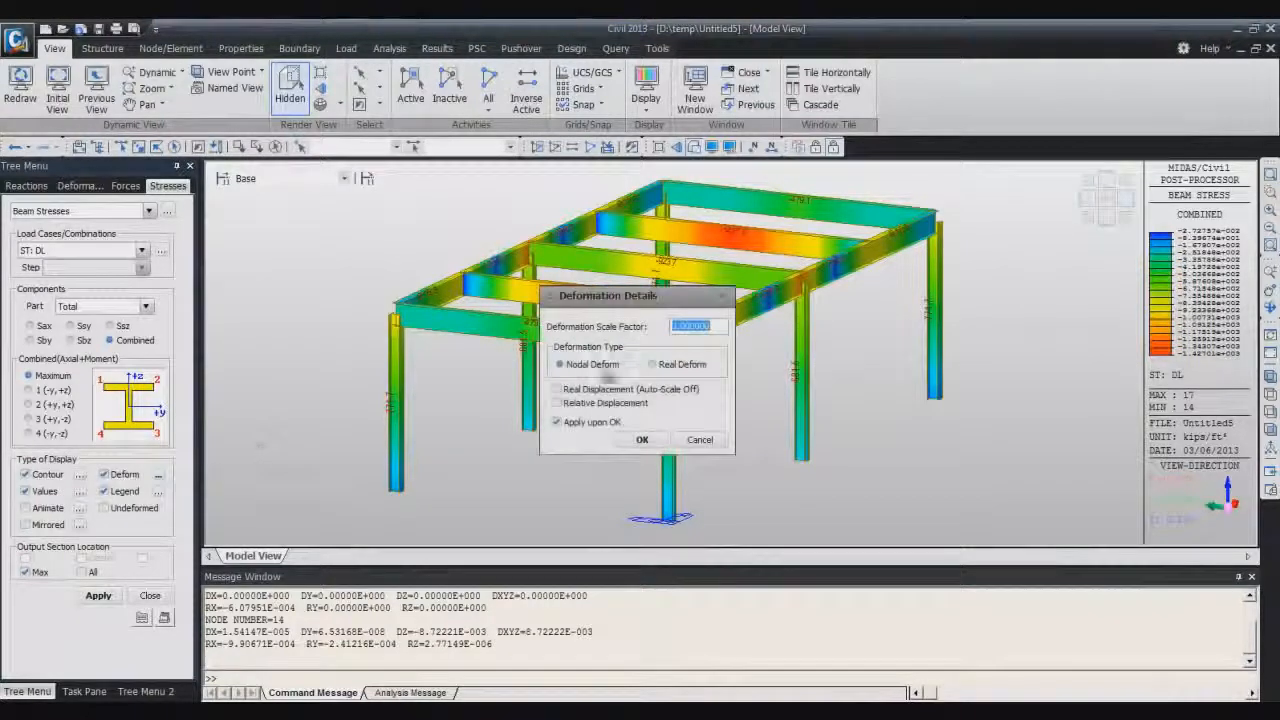
pyautogui.click(643, 441)
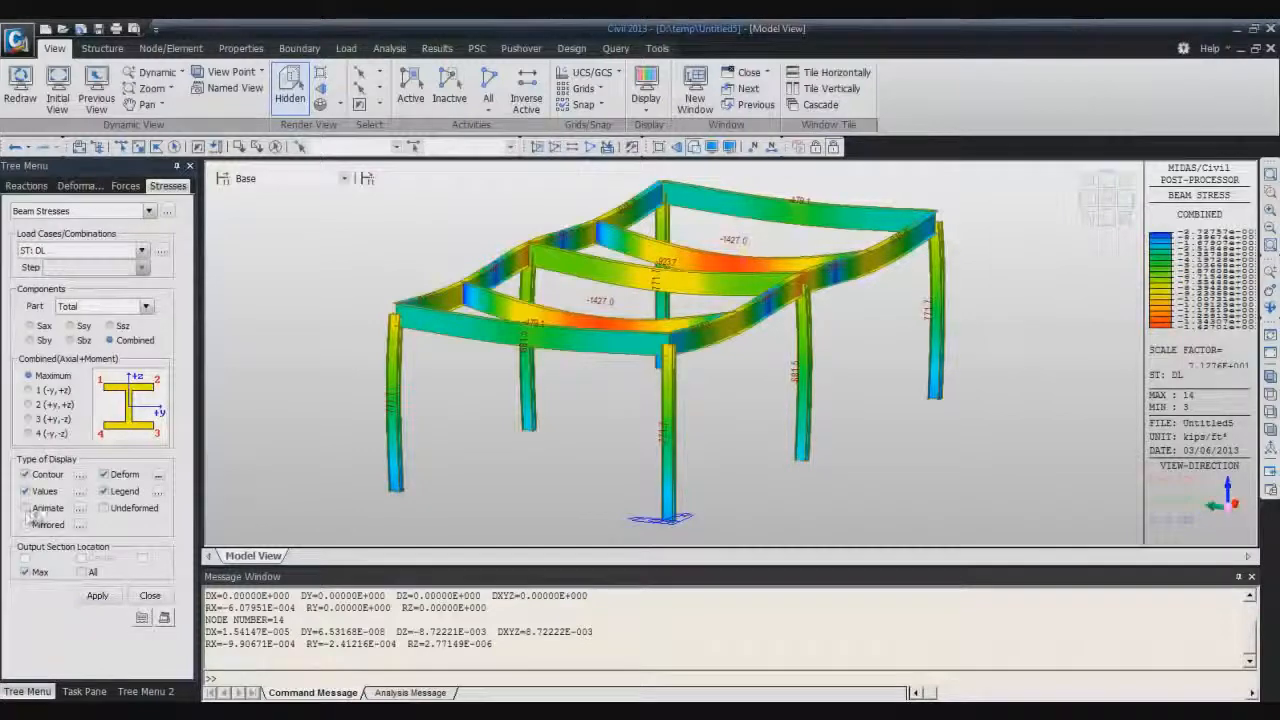
pyautogui.click(97, 600)
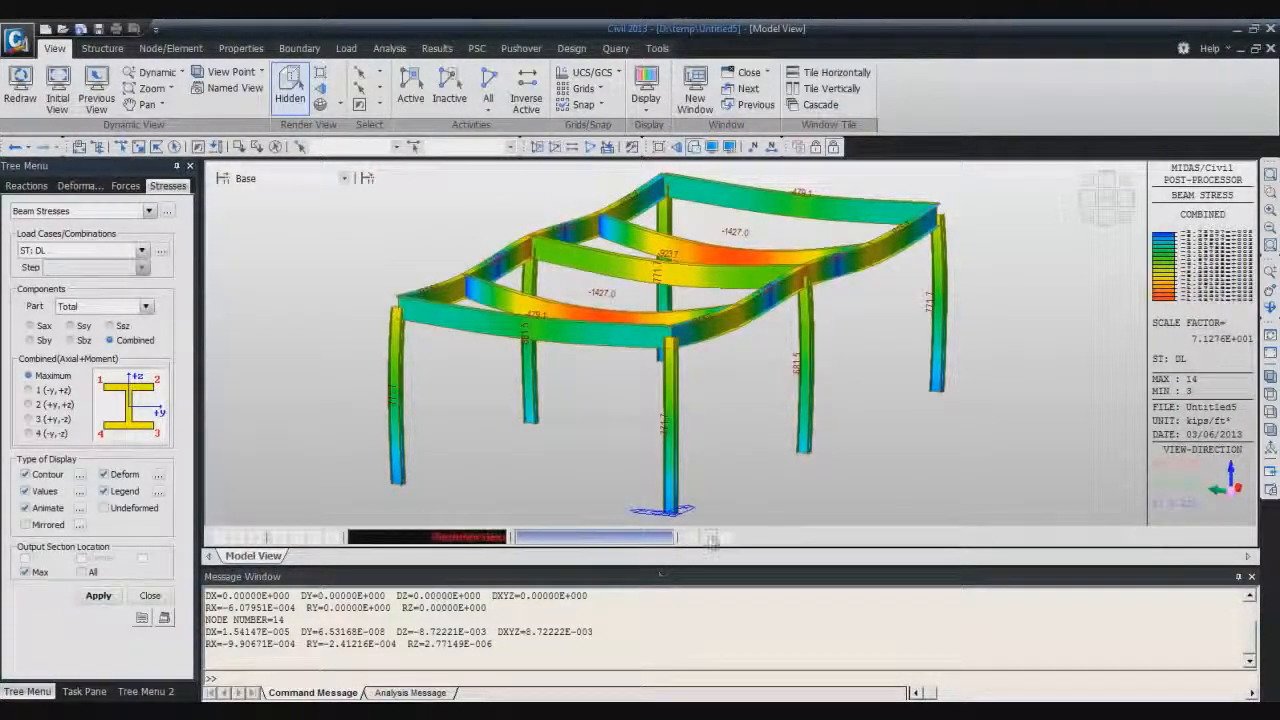
pyautogui.click(707, 537)
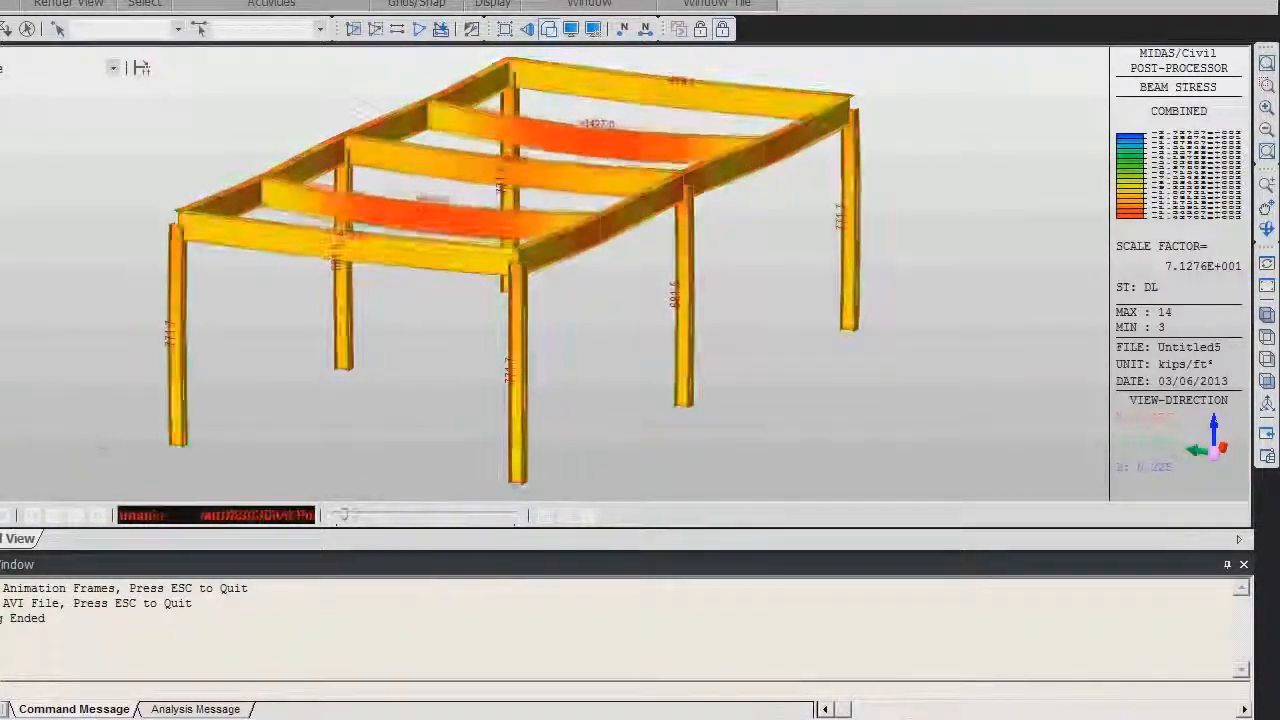
pyautogui.click(5, 518)
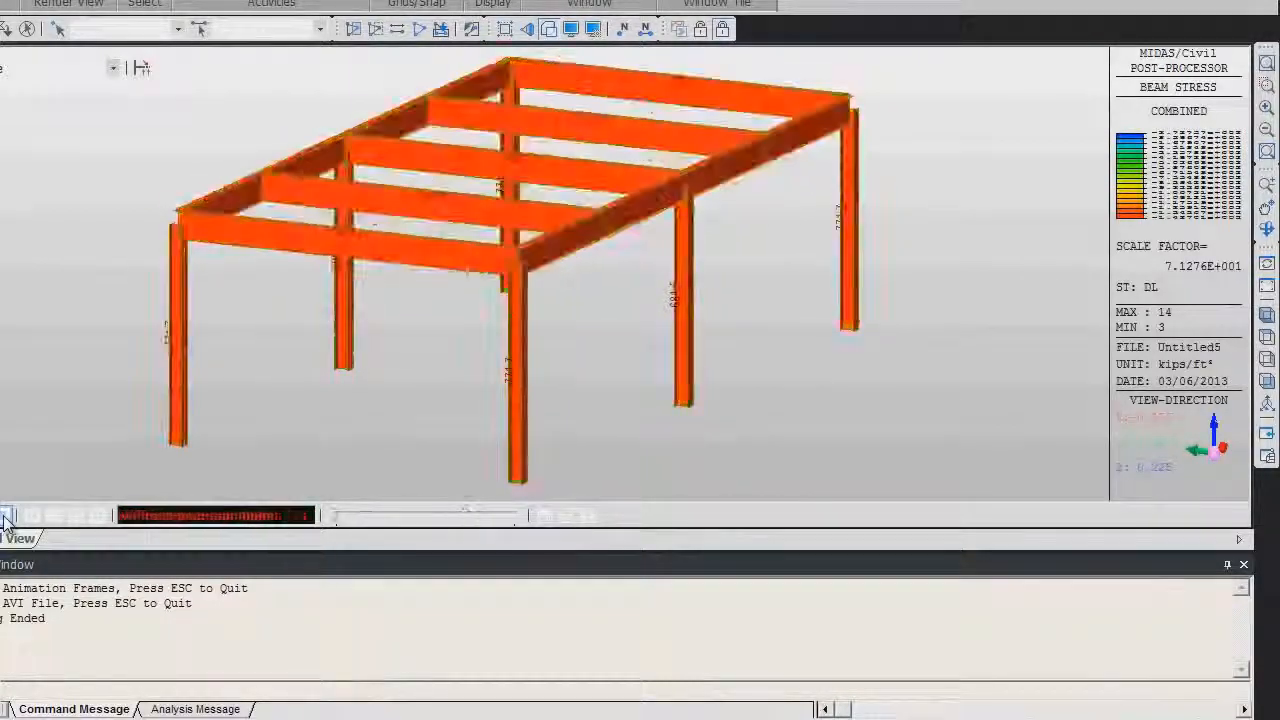